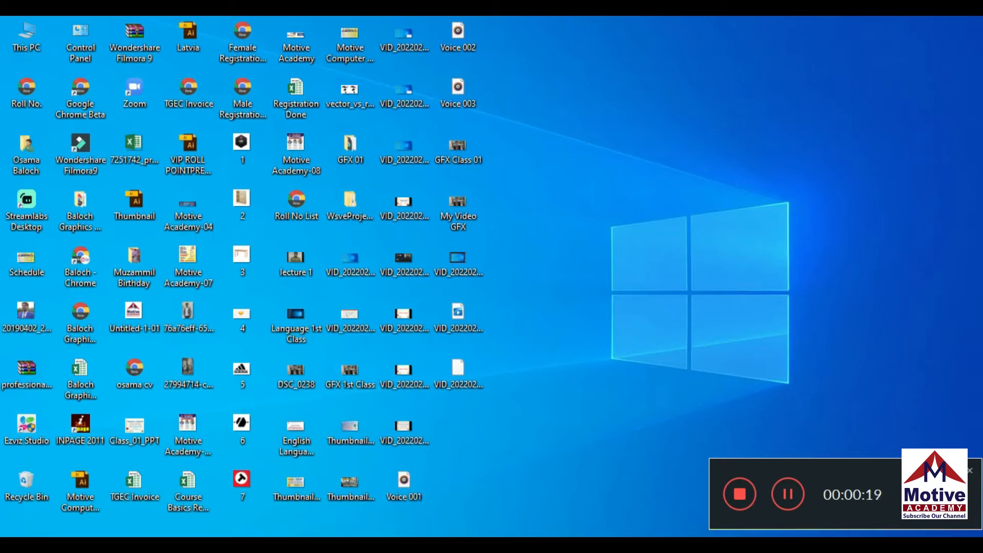
Restore the minimized blank document and set the font size to 12
{"action": "mouse_move", "coordinate": [371, 545]}
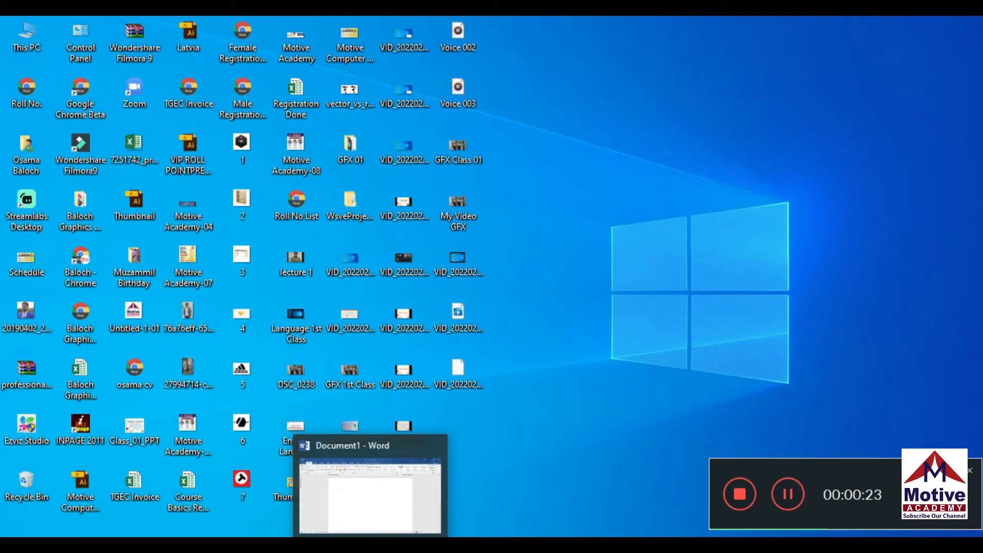
{"action": "left_click", "coordinate": [371, 545]}
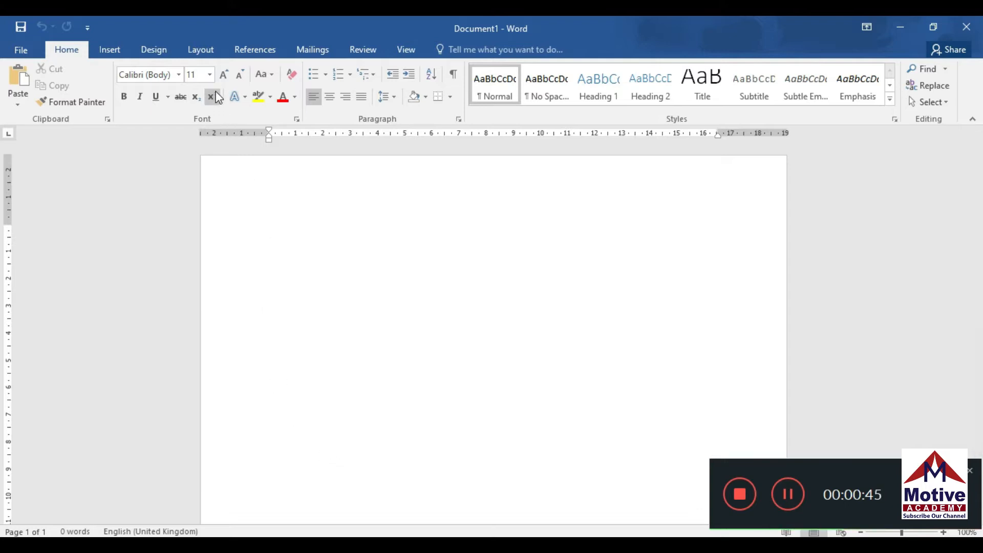
{"action": "left_click", "coordinate": [209, 75]}
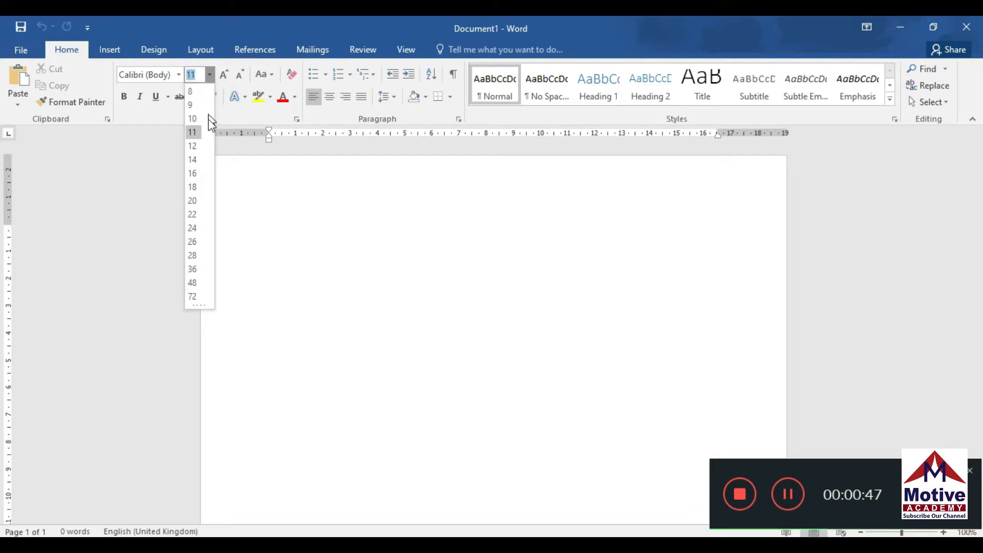
{"action": "left_click", "coordinate": [199, 148]}
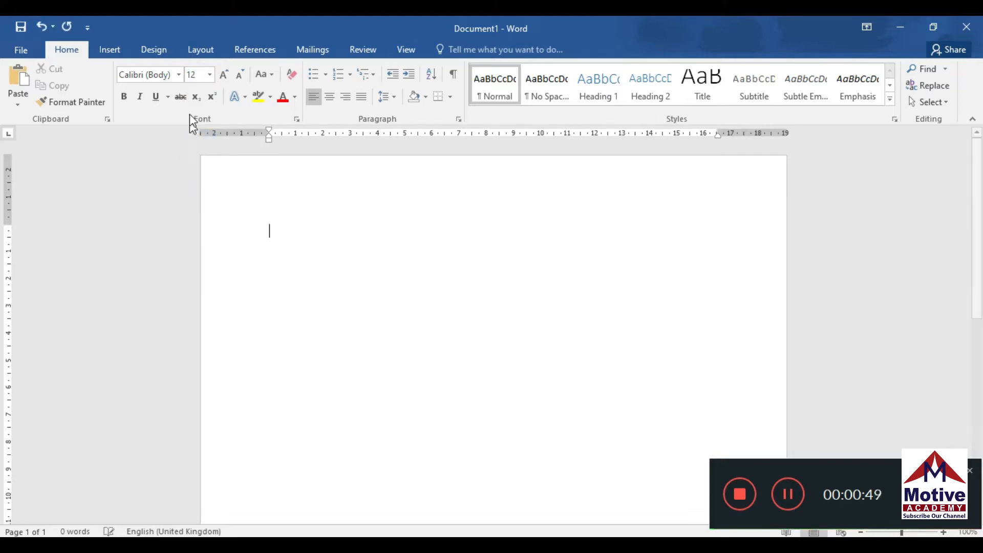
Choose Times New Roman as the font
{"action": "left_click", "coordinate": [180, 76]}
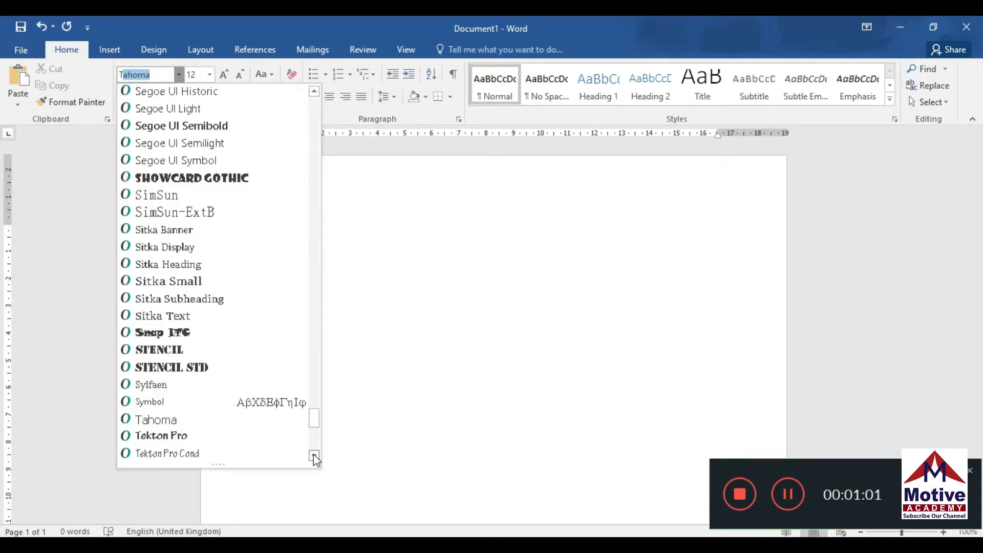
{"action": "left_click", "coordinate": [314, 453]}
{"action": "left_click", "coordinate": [313, 454]}
{"action": "left_click", "coordinate": [313, 454]}
{"action": "left_click", "coordinate": [314, 454]}
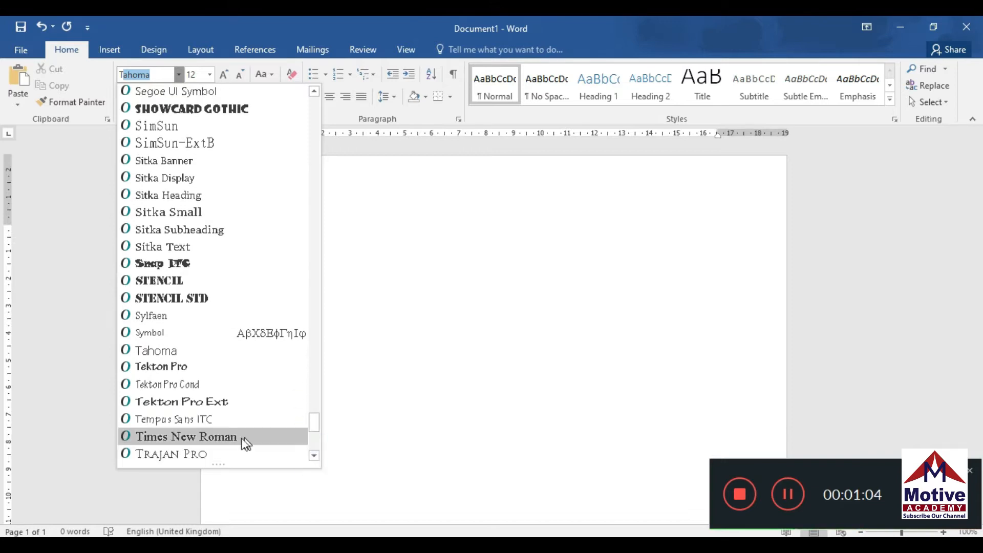
{"action": "left_click", "coordinate": [226, 439]}
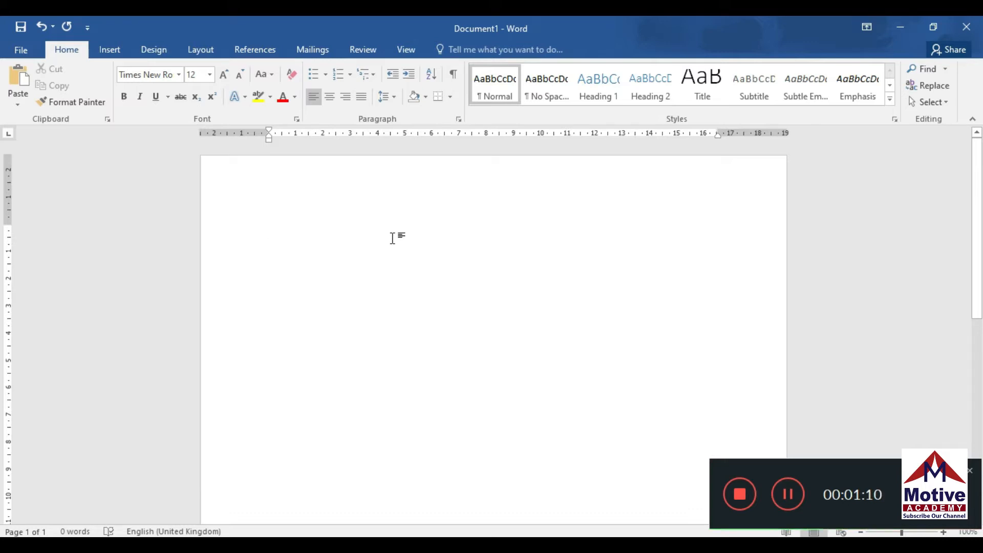
Type 'To,' on the first line and start a new line
{"action": "type", "text": "T"}
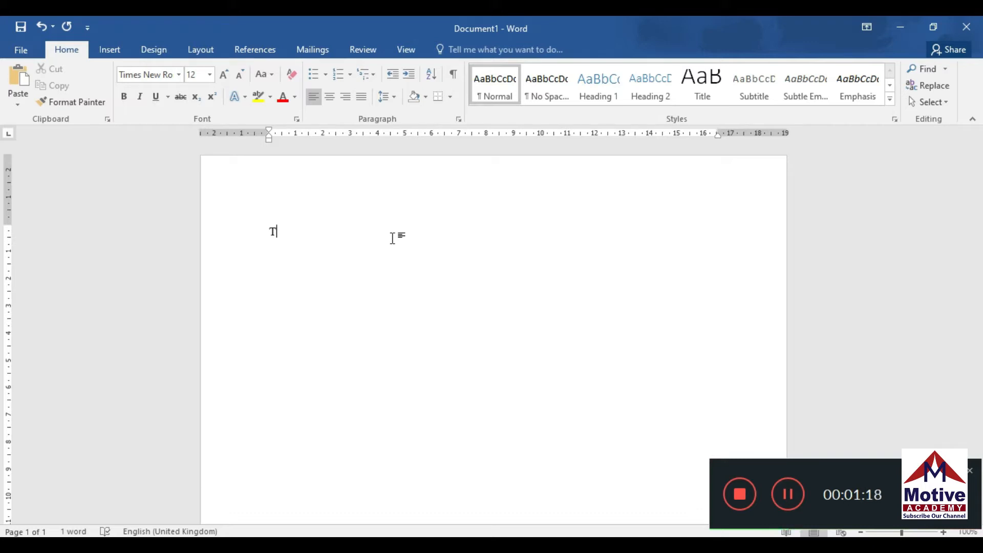
{"action": "type", "text": "o,"}
{"action": "key", "text": "Return"}
Remove the space after paragraphs and set 1.0 line spacing for these lines
{"action": "left_click_drag", "start_coordinate": [266, 231], "coordinate": [288, 258]}
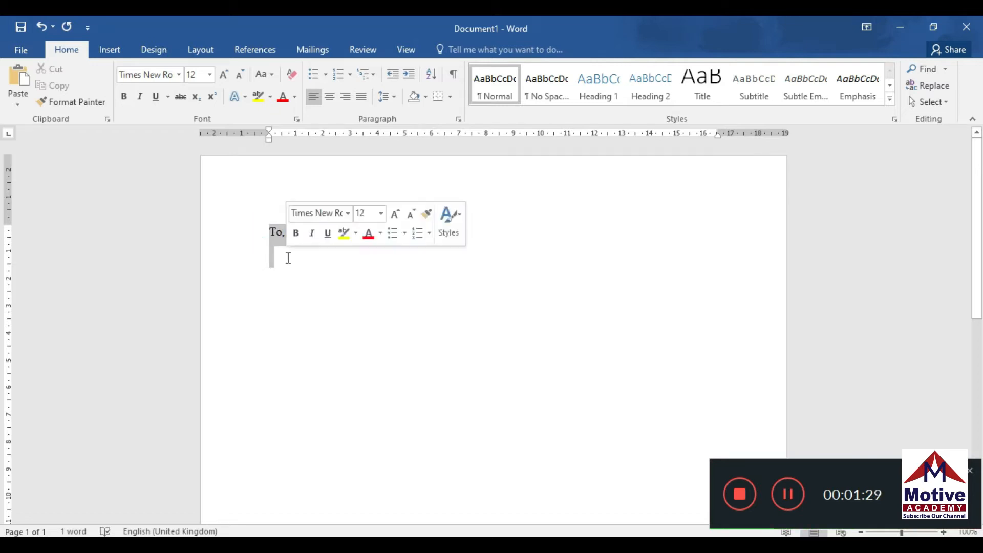
{"action": "left_click", "coordinate": [394, 97]}
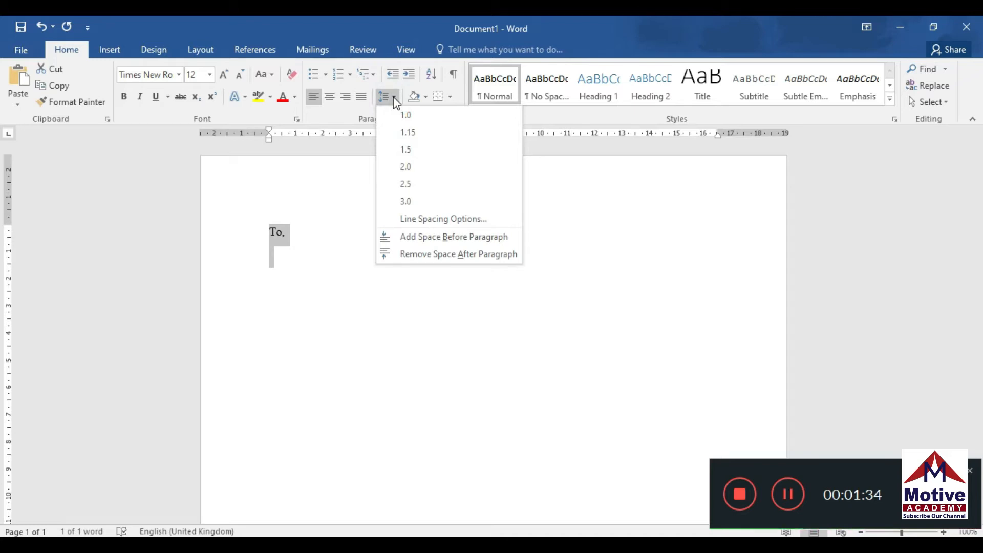
{"action": "left_click", "coordinate": [432, 255]}
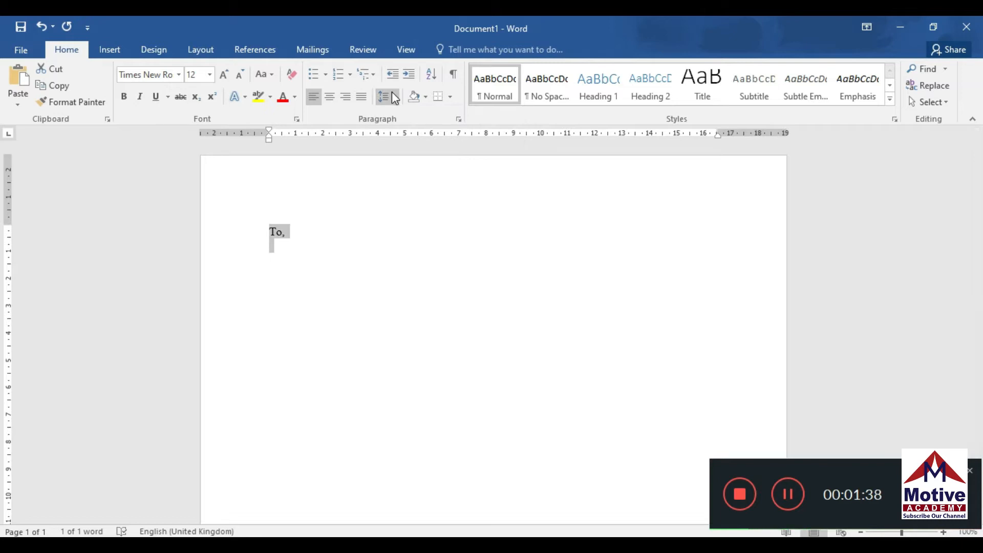
{"action": "left_click", "coordinate": [394, 98]}
{"action": "left_click", "coordinate": [400, 114]}
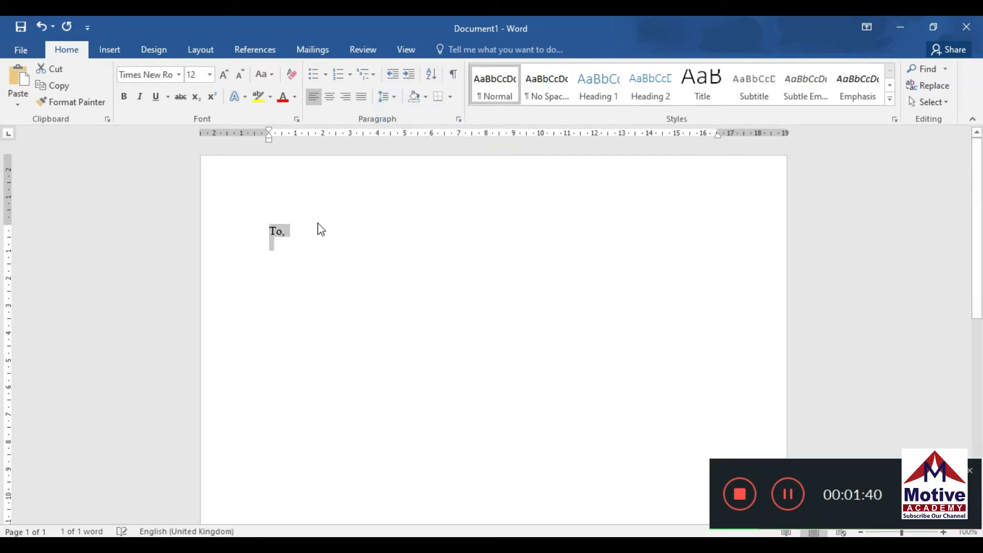
{"action": "left_click", "coordinate": [279, 243]}
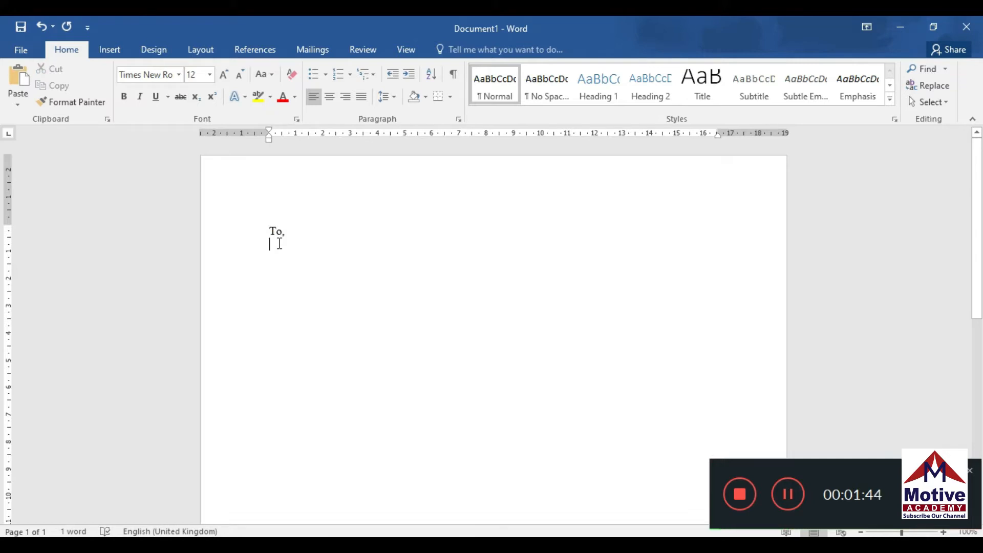
Type 'The Director,', 'Civil Hospital,', 'Karachi.' on separate lines, then 'SUB:' after a blank line
{"action": "type", "text": "The "}
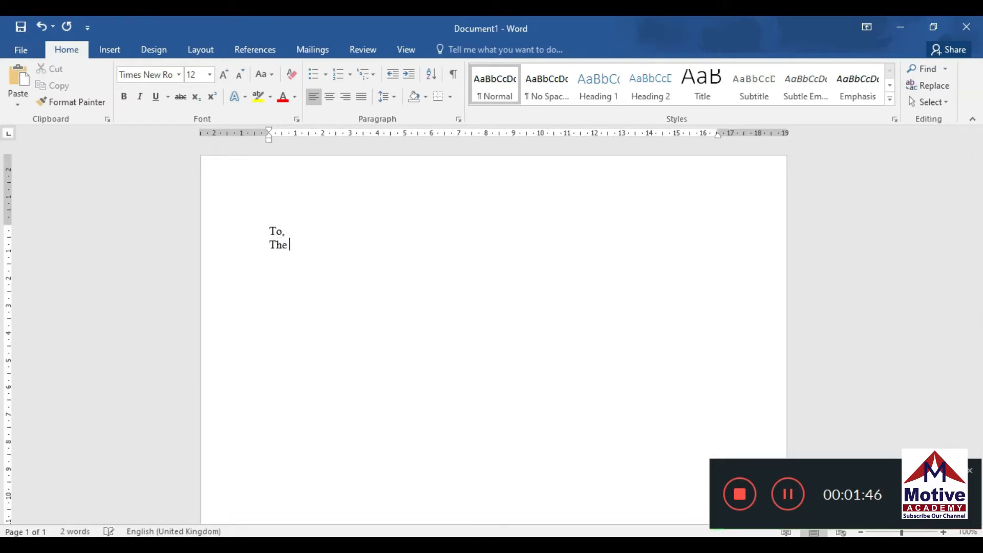
{"action": "type", "text": "Director,"}
{"action": "key", "text": "Return"}
{"action": "type", "text": "Civil Hospit"}
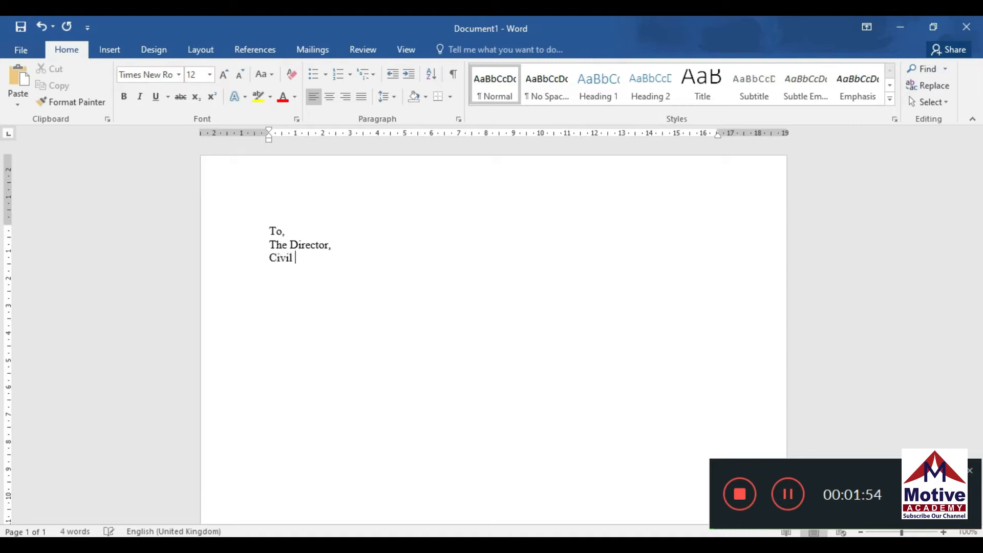
{"action": "type", "text": "al,"}
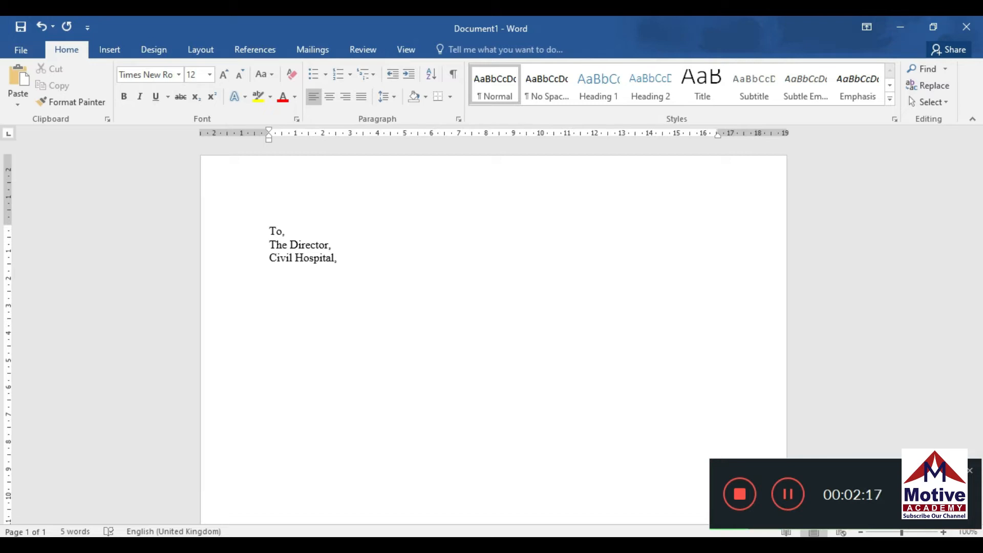
{"action": "key", "text": "Return"}
{"action": "type", "text": "Karachi."}
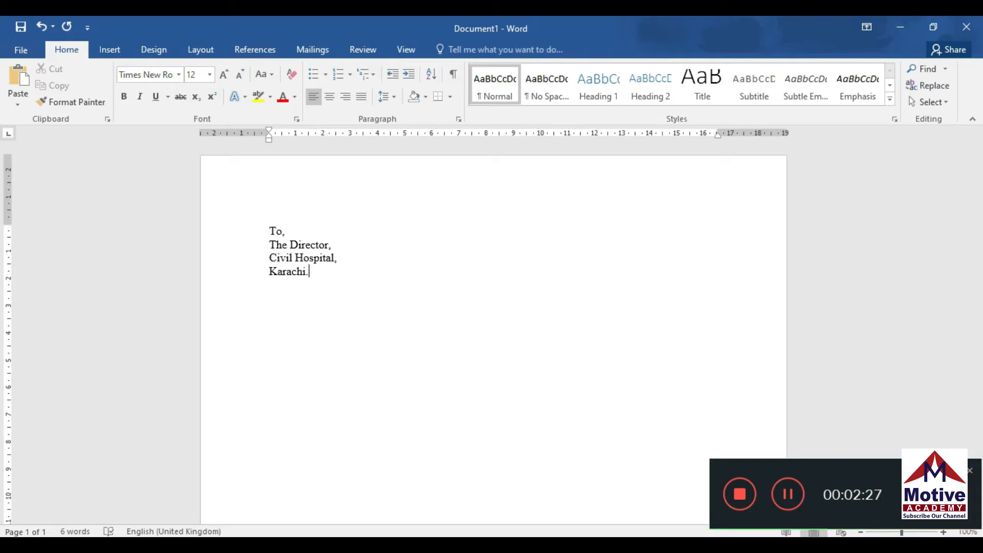
{"action": "key", "text": "Return"}
{"action": "type", "text": "SUB:"}
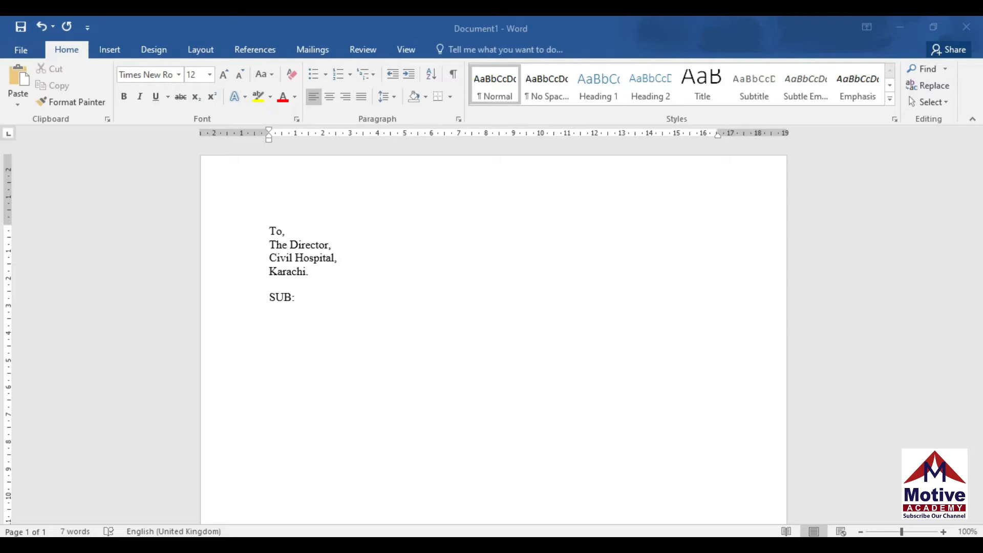
After a tab, type APPLICATION FOR THE POST OF "ANY SUITABLE JOB", fixing the stray quotes
{"action": "key", "text": "Tab"}
{"action": "type", "text": "APPLICATION FOR T"}
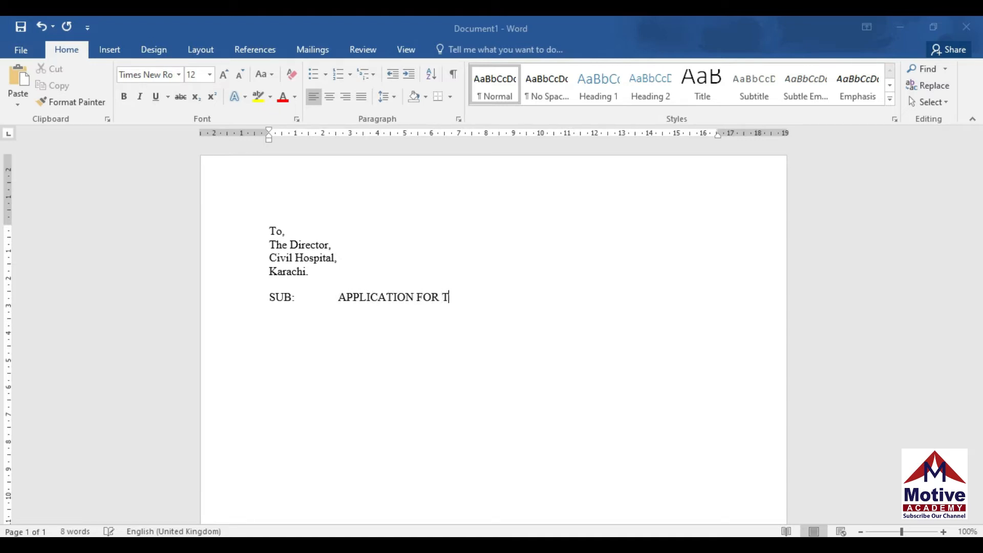
{"action": "type", "text": "HE POST OF"}
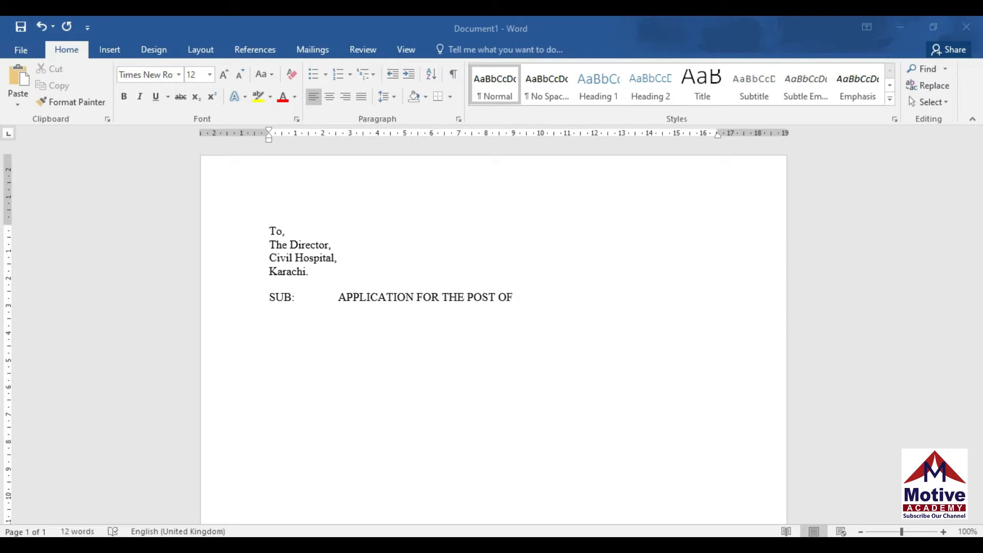
{"action": "type", "text": "\"\""}
{"action": "key", "text": "BackSpace"}
{"action": "key", "text": "BackSpace"}
{"action": "type", "text": "\"\""}
{"action": "key", "text": "BackSpace"}
{"action": "type", "text": "ANY SUITABLE JOB"}
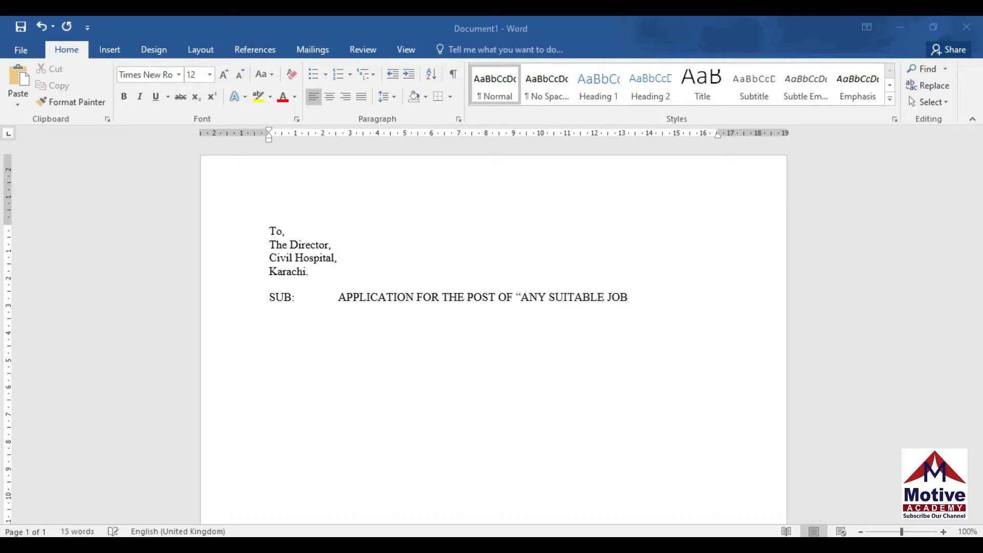
{"action": "type", "text": "\"\""}
{"action": "key", "text": "BackSpace"}
{"action": "key", "text": "Return"}
{"action": "key", "text": "Return"}
Type the paragraph from 'I have come to know…' through 'With same particulars as under:'
{"action": "type", "text": "I ahve "}
{"action": "type", "text": "c"}
{"action": "type", "text": "ome to kn"}
{"action": "type", "text": "ow"}
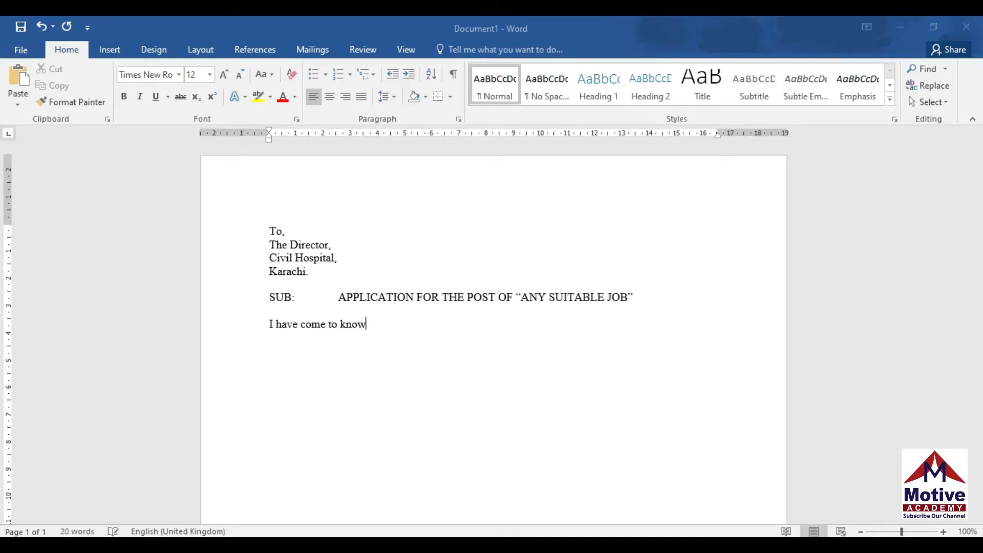
{"action": "type", "text": " through some reliable sources that the post of"}
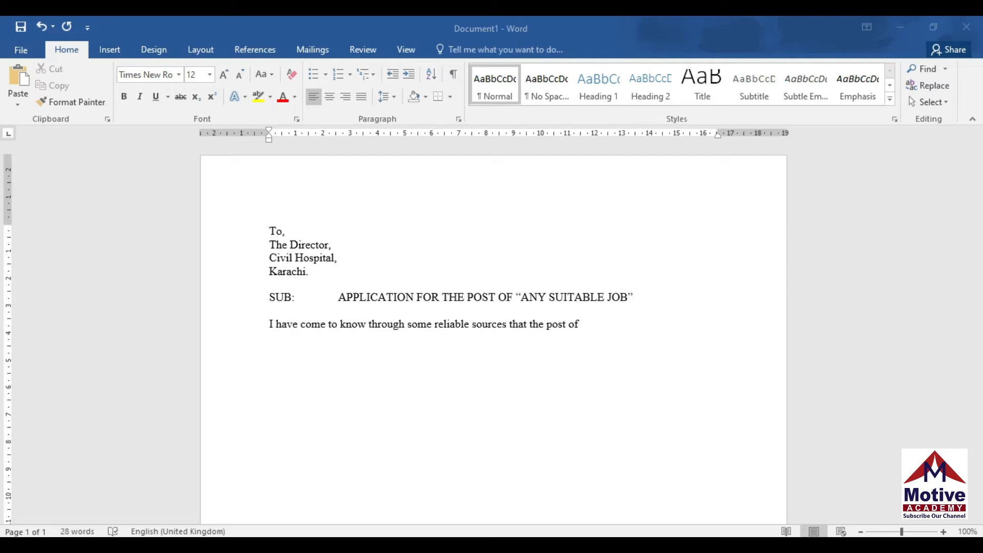
{"action": "type", "text": " \"any"}
{"action": "key", "text": "BackSpace"}
{"action": "key", "text": "BackSpace"}
{"action": "key", "text": "BackSpace"}
{"action": "type", "text": "Any suitable"}
{"action": "key", "text": "BackSpace"}
{"action": "key", "text": "Return"}
{"action": "type", "text": "Job"}
{"action": "type", "text": "\""}
{"action": "type", "text": " is "}
{"action": "type", "text": "lying "}
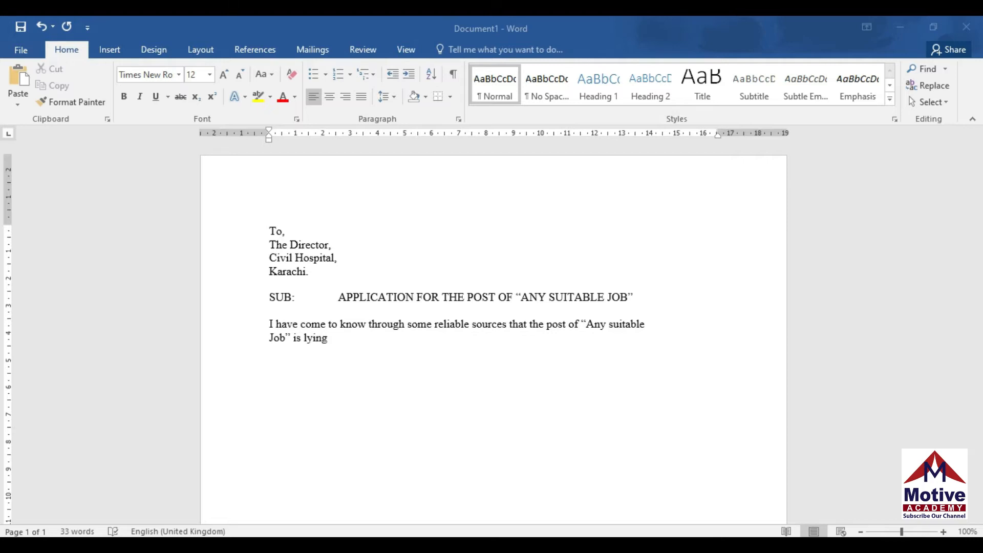
{"action": "type", "text": "vacant under your kind control"}
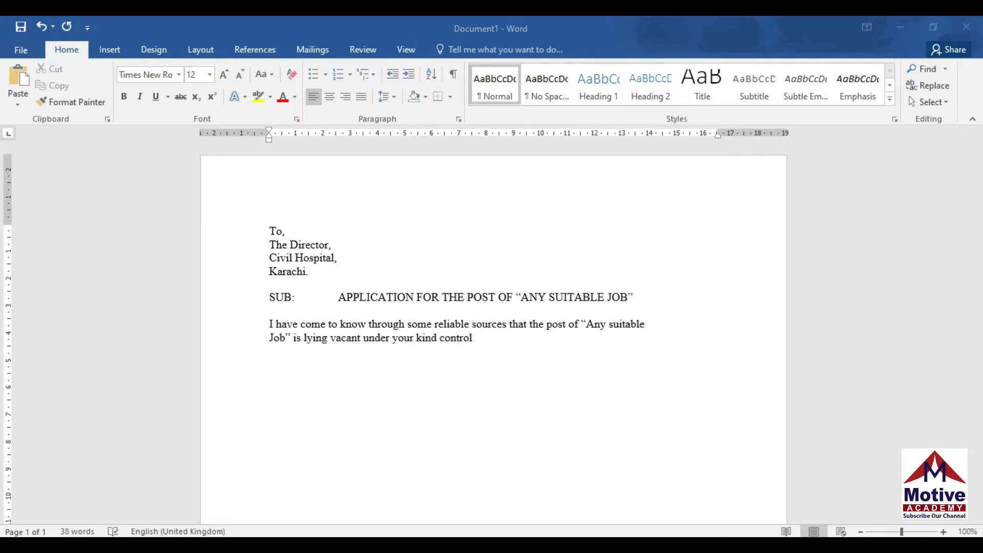
{"action": "type", "text": ", for wh"}
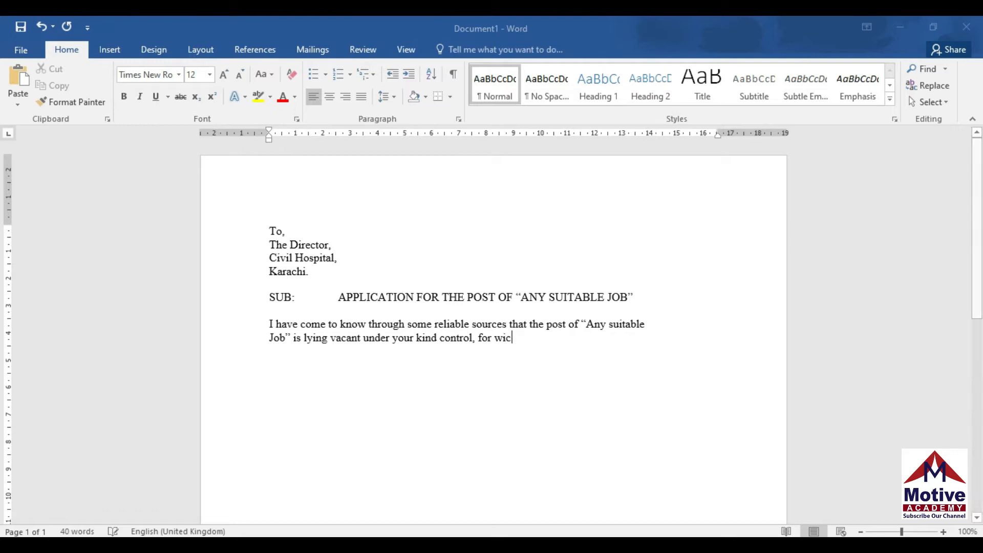
{"action": "type", "text": "ich I offer "}
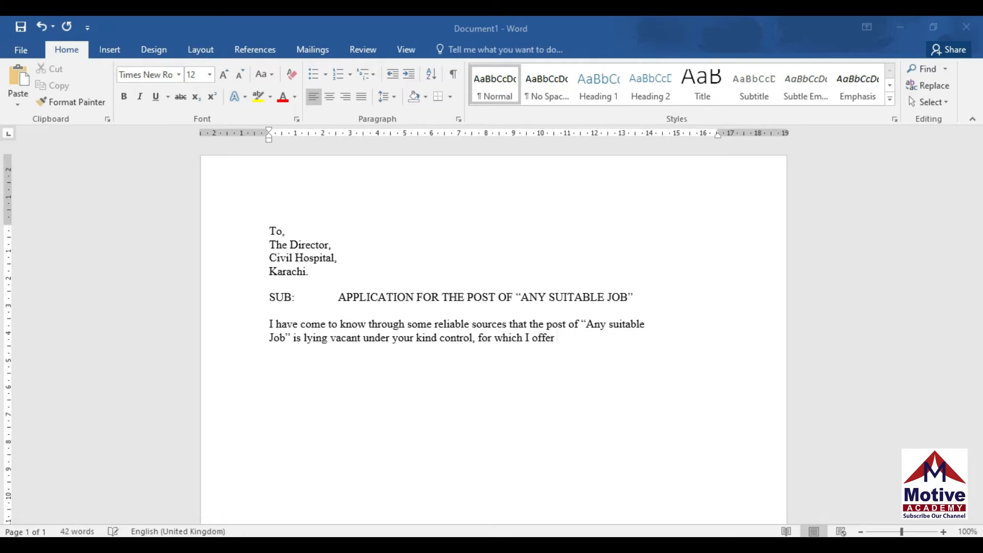
{"action": "type", "text": "myself as a candidate"}
{"action": "key", "text": "Return"}
{"action": "type", "text": "With same particulars as under"}
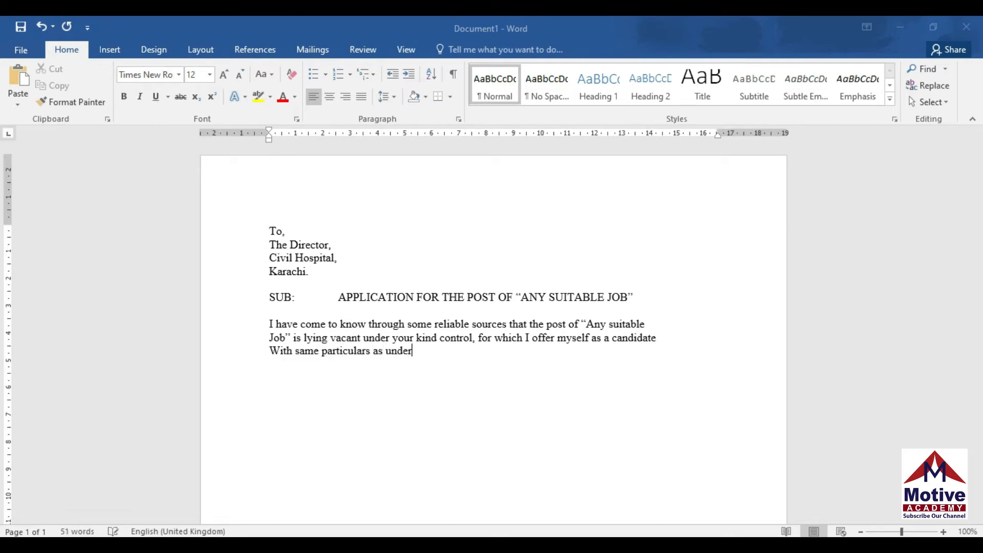
{"action": "type", "text": ":"}
{"action": "key", "text": "Return"}
Add a centred 'BIO DATA' heading, then left-align the line below it
{"action": "left_click", "coordinate": [330, 97]}
{"action": "type", "text": "BIO DATA"}
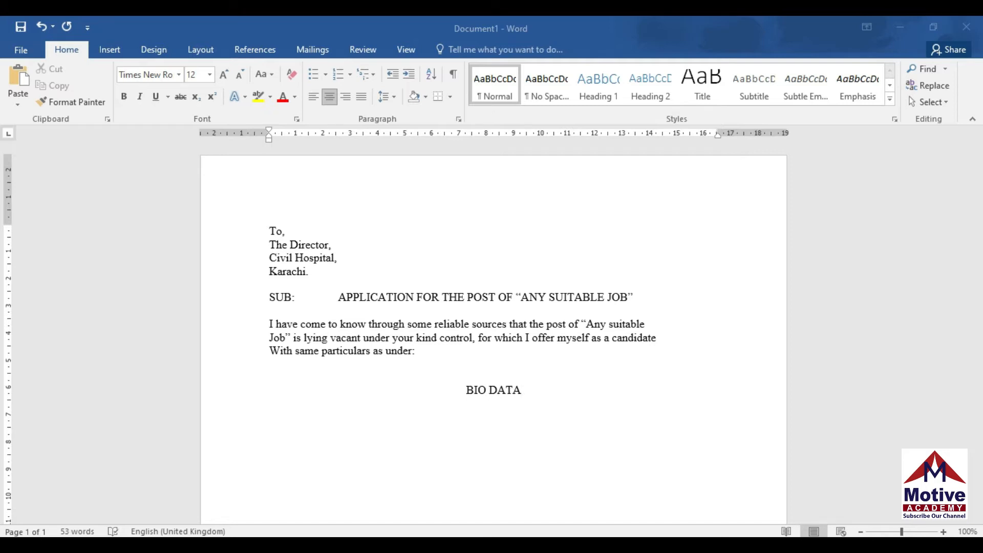
{"action": "key", "text": "Return"}
{"action": "left_click", "coordinate": [318, 99]}
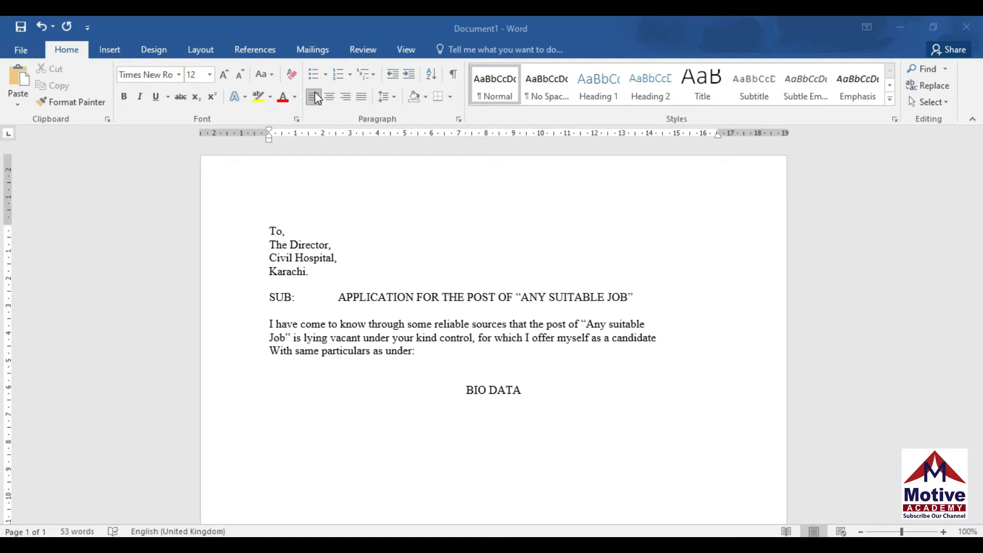
Type 'Name', a tab-aligned colon, and the applicant's full name in the value column
{"action": "type", "text": "Name"}
{"action": "key", "text": "Tab"}
{"action": "type", "text": ":"}
{"action": "key", "text": "Tab"}
{"action": "key", "text": "Tab"}
{"action": "key", "text": "Tab"}
Add a 'Father's Name' row with a tab-aligned colon and the father's name
{"action": "key", "text": "Return"}
{"action": "type", "text": "Fa"}
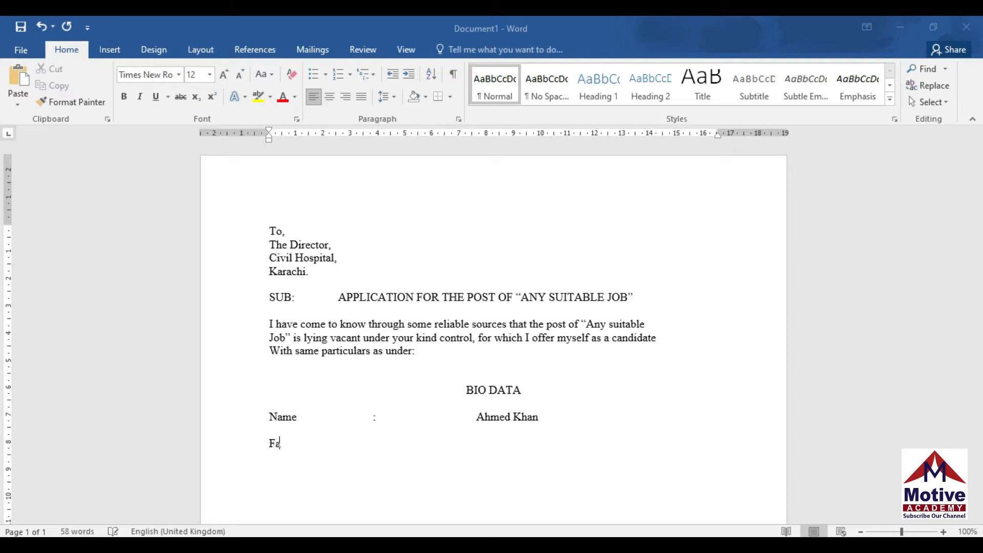
{"action": "type", "text": "ther's Name"}
{"action": "key", "text": "Tab"}
{"action": "type", "text": ":"}
{"action": "key", "text": "Tab"}
{"action": "key", "text": "Tab"}
{"action": "key", "text": "Tab"}
{"action": "type", "text": "dullah"}
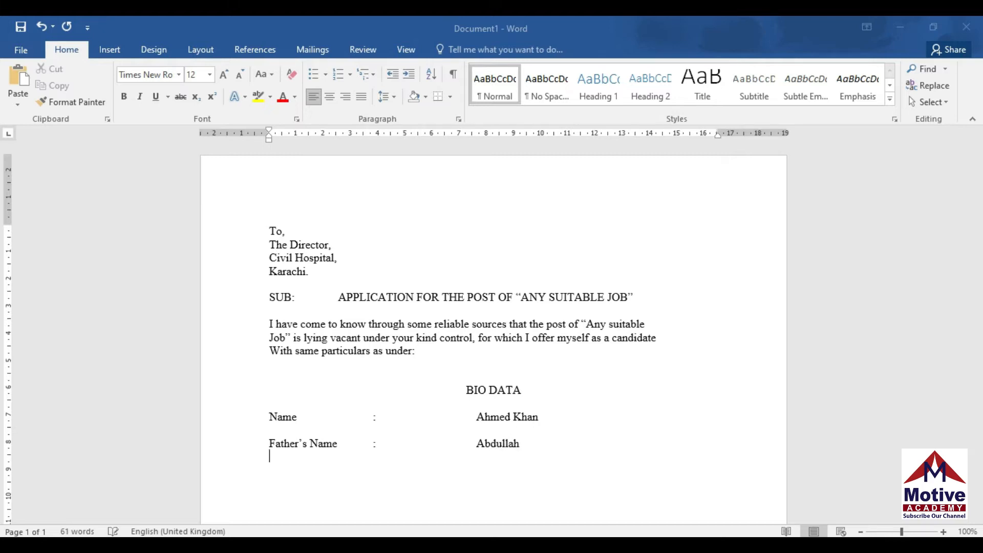
{"action": "key", "text": "Return"}
Add a 'Date of birth' row with a tab-aligned colon and the applicant's birth date
{"action": "type", "text": "Date of birth"}
{"action": "key", "text": "Tab"}
{"action": "type", "text": ":"}
{"action": "key", "text": "Tab"}
{"action": "key", "text": "Tab"}
{"action": "key", "text": "Tab"}
{"action": "type", "text": "01/"}
{"action": "type", "text": "06"}
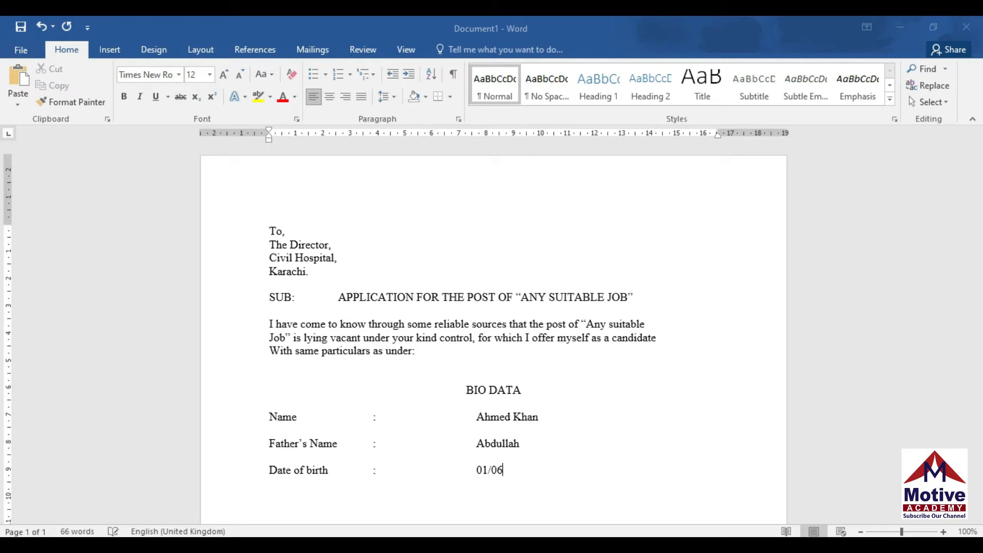
{"action": "type", "text": "/199"}
{"action": "key", "text": "BackSpace"}
{"action": "type", "text": "88"}
{"action": "key", "text": "Return"}
Add an 'N.I.C No.' row with a colon and the identity card number
{"action": "type", "text": "N.I.C No.\t:"}
{"action": "key", "text": "Tab"}
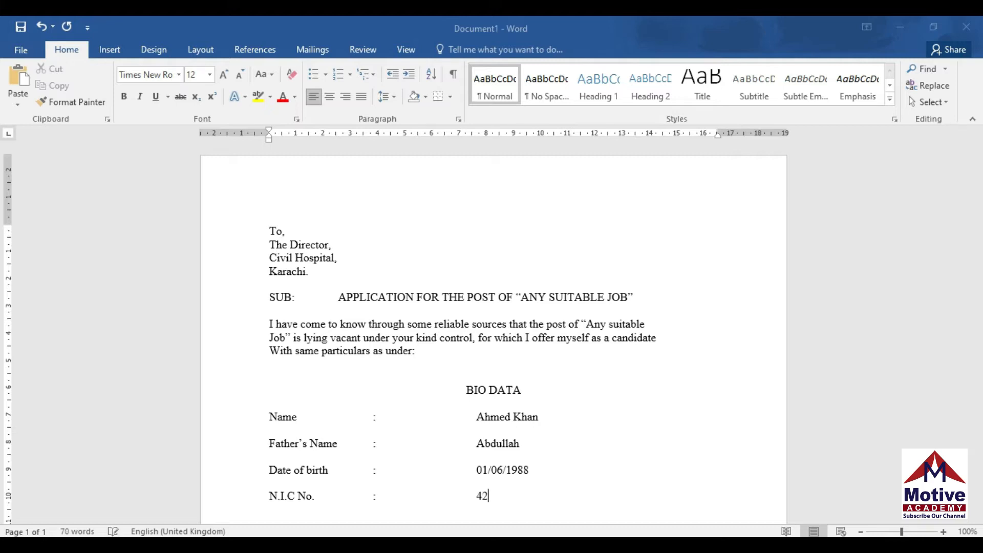
{"action": "key", "text": "Return"}
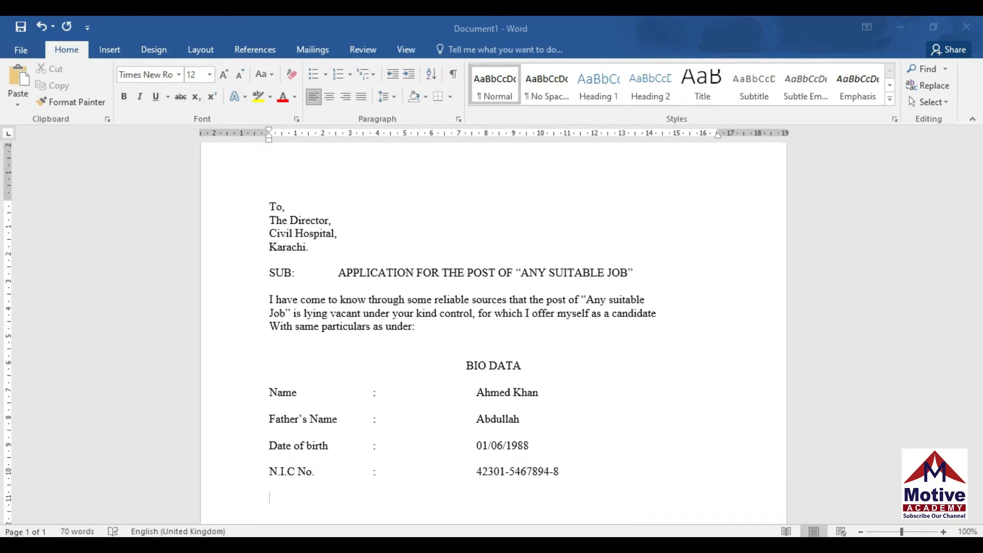
Begin the next row with 'Domicile', correcting the misspelling
{"action": "type", "text": "Domicile& PRC"}
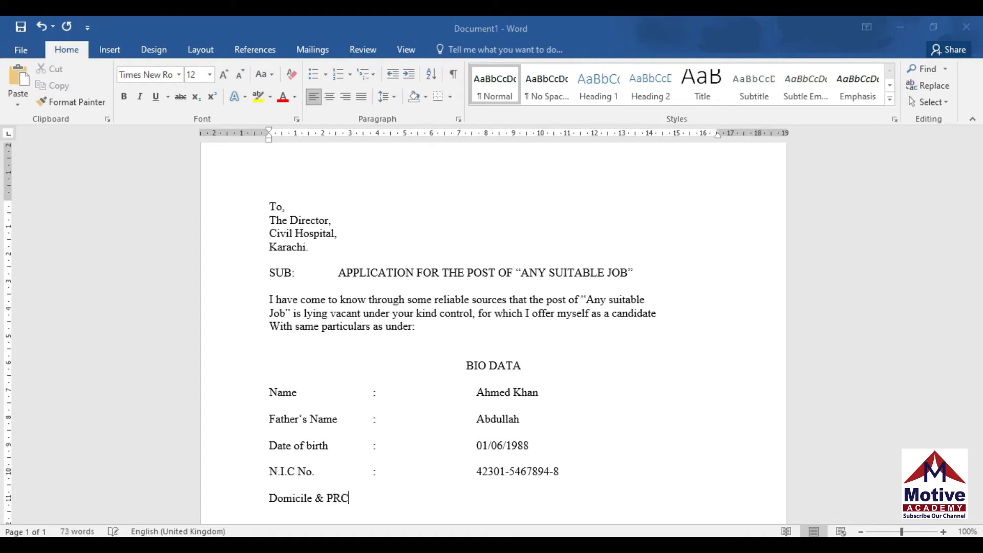
Complete the 'Domicile & PRC' row with a colon and 'Karachi (South)'
{"action": "key", "text": "Tab"}
{"action": "type", "text": ":"}
{"action": "key", "text": "Tab"}
{"action": "type", "text": "Karachi (South)"}
{"action": "key", "text": "Return"}
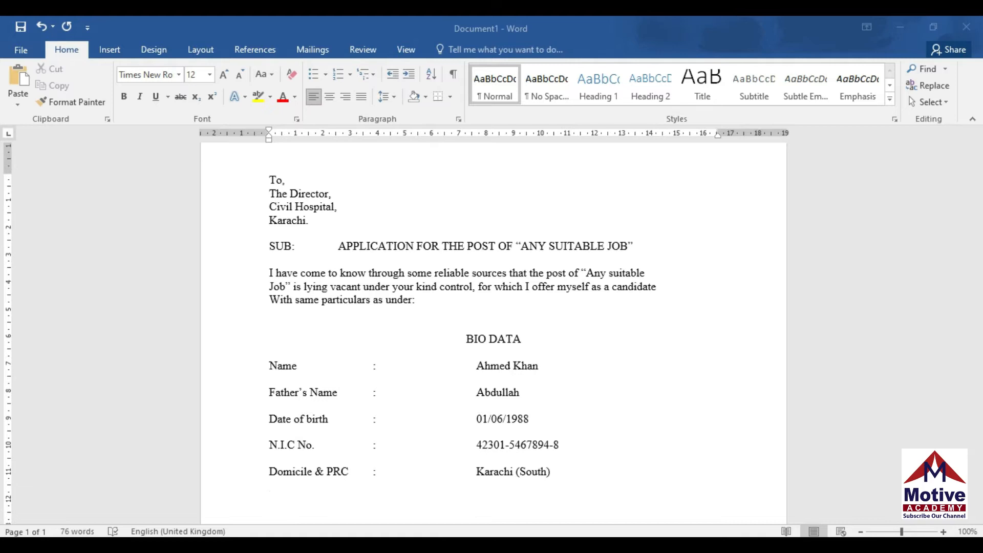
Add a 'Contact #' row with a tab-aligned colon and the applicant's phone number
{"action": "type", "text": "Cntct"}
{"action": "key", "text": "BackSpace"}
{"action": "key", "text": "BackSpace"}
{"action": "key", "text": "BackSpace"}
{"action": "key", "text": "BackSpace"}
{"action": "key", "text": "BackSpace"}
{"action": "type", "text": "ontact #"}
{"action": "key", "text": "Tab"}
{"action": "key", "text": "Tab"}
{"action": "type", "text": ":"}
{"action": "key", "text": "Tab"}
{"action": "key", "text": "Tab"}
{"action": "key", "text": "Tab"}
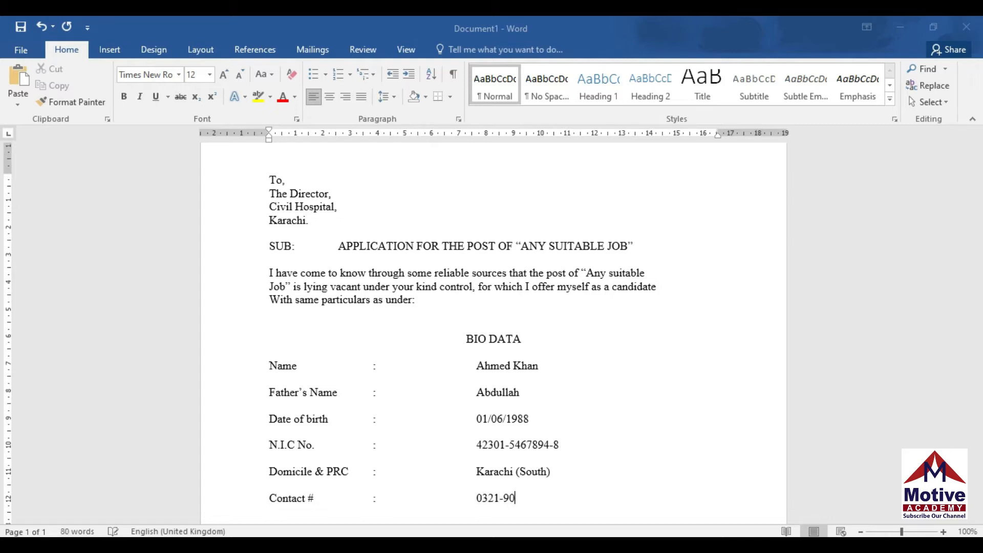
Add an 'Address :' row and type the first line of the applicant's postal address
{"action": "key", "text": "Return"}
{"action": "key", "text": "Return"}
{"action": "type", "text": "Address"}
{"action": "key", "text": "Tab"}
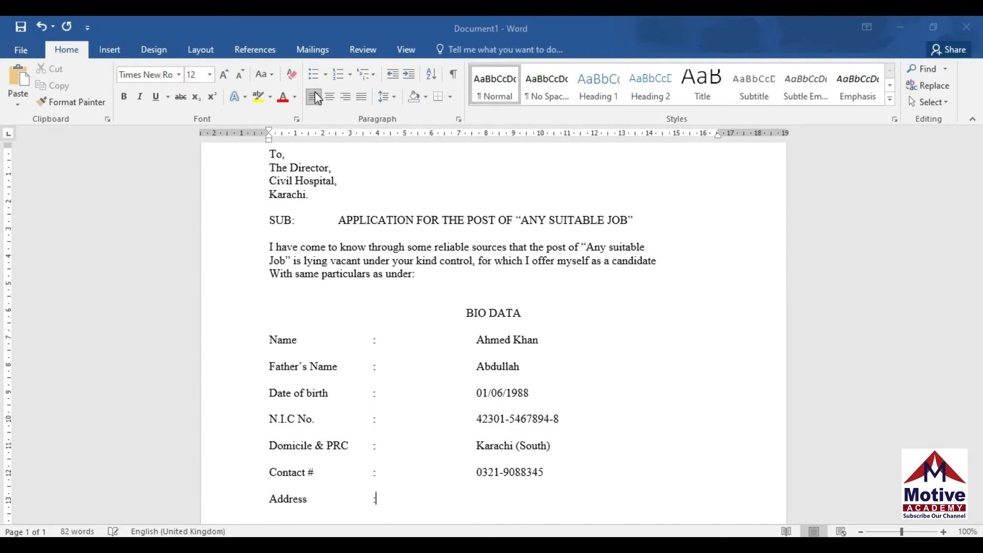
{"action": "type", "text": ":"}
{"action": "key", "text": "Tab"}
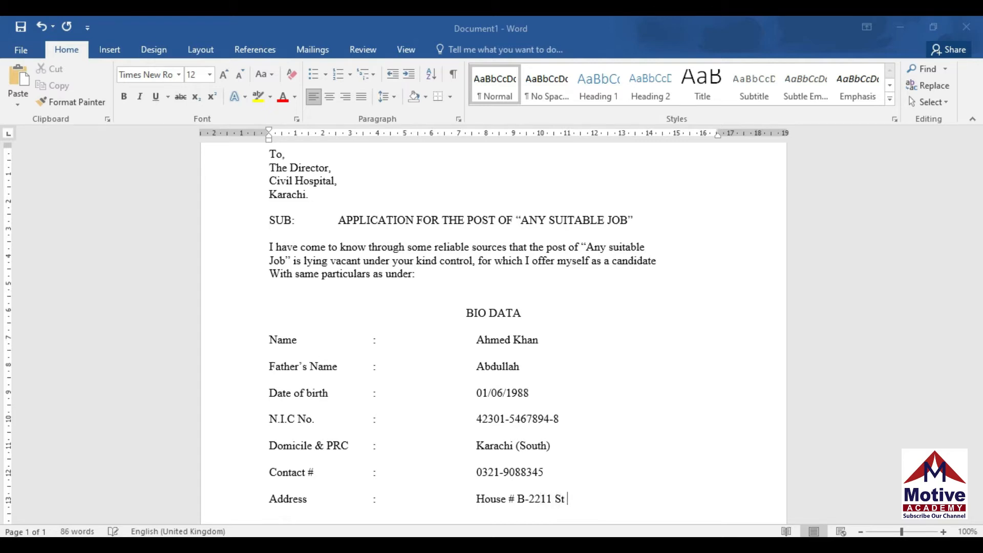
Put the second address line under the value column, then start a new line
{"action": "key", "text": "Return"}
{"action": "key", "text": "Tab"}
{"action": "key", "text": "Tab"}
{"action": "key", "text": "Tab"}
{"action": "key", "text": "Tab"}
{"action": "key", "text": "Tab"}
{"action": "key", "text": "Tab"}
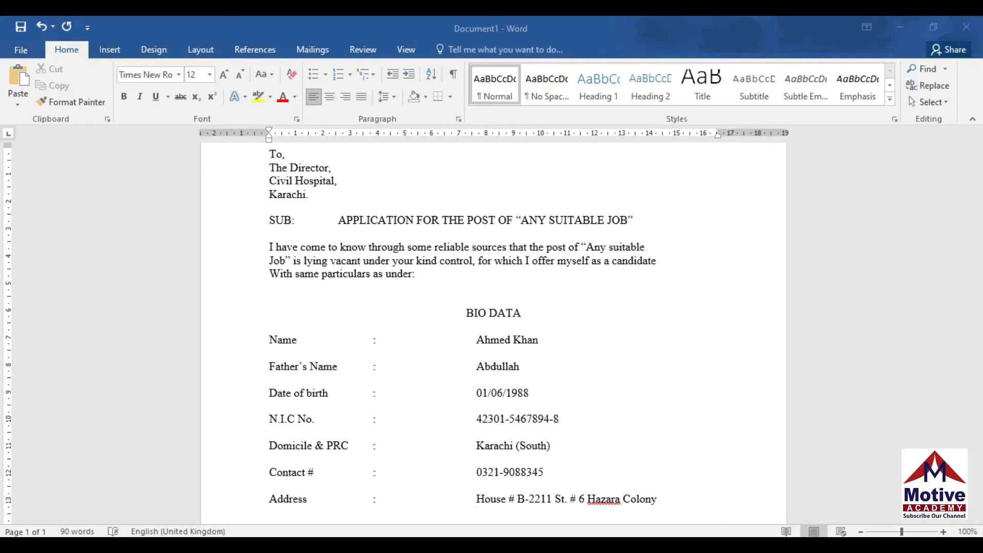
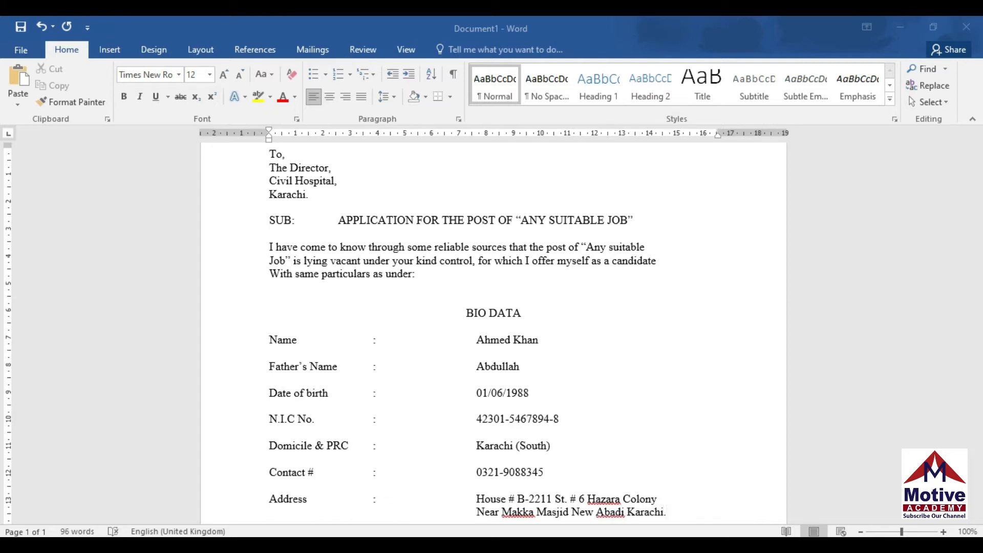
{"action": "key", "text": "Return"}
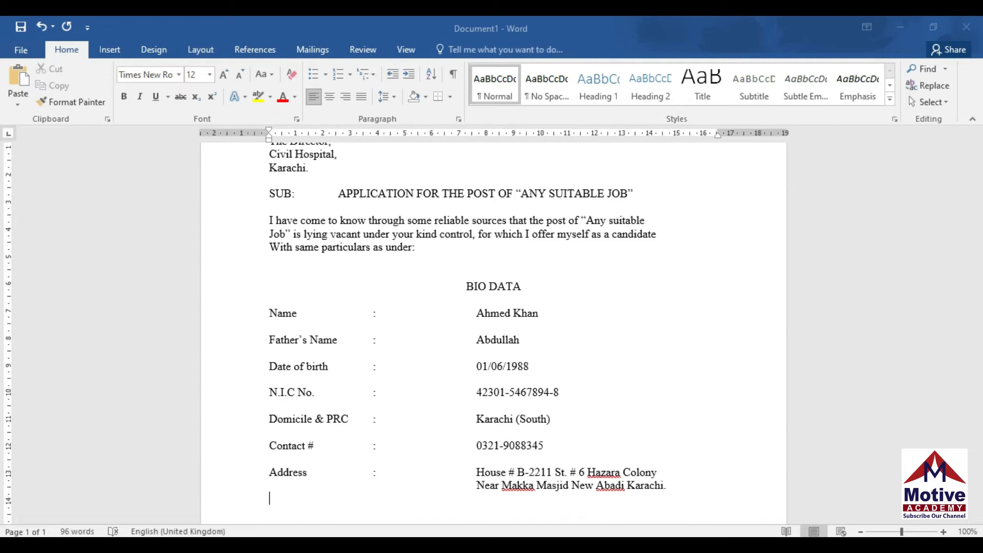
Type the closing sentence 'Keeping in View of the above… Favorable post applied.' and start a new line
{"action": "key", "text": "End"}
{"action": "type", "text": "Keeping in View of th"}
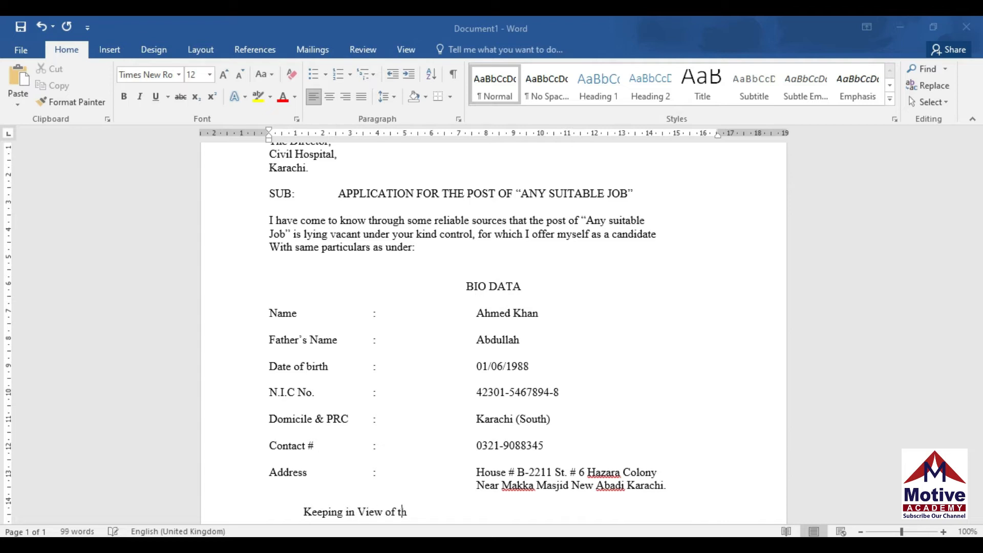
{"action": "type", "text": "e above "}
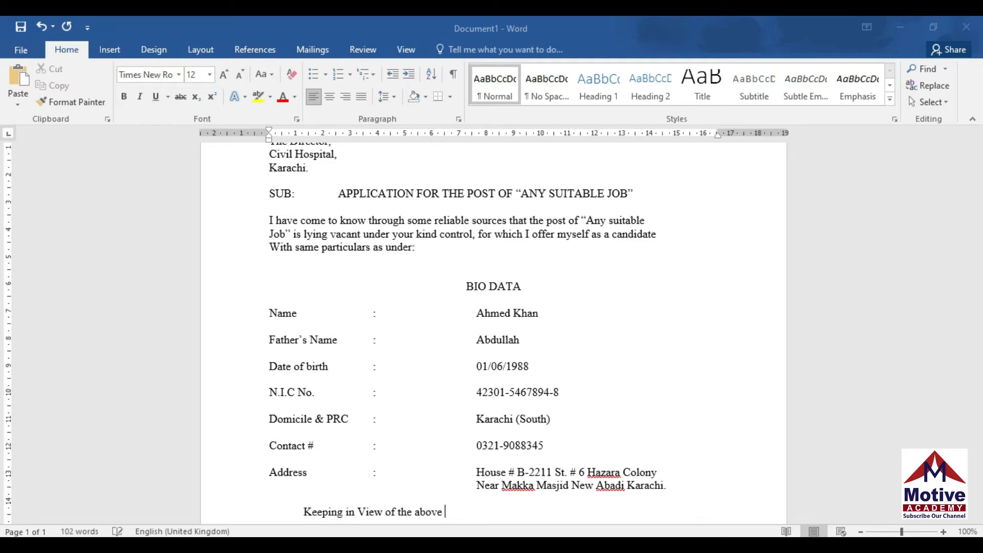
{"action": "type", "text": "I hope so that my a"}
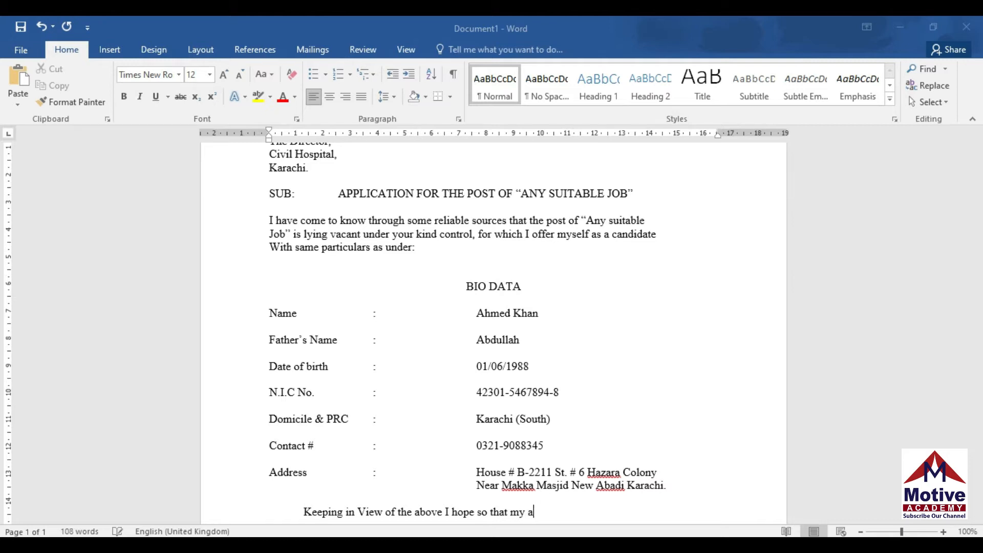
{"action": "type", "text": "pplication may be "}
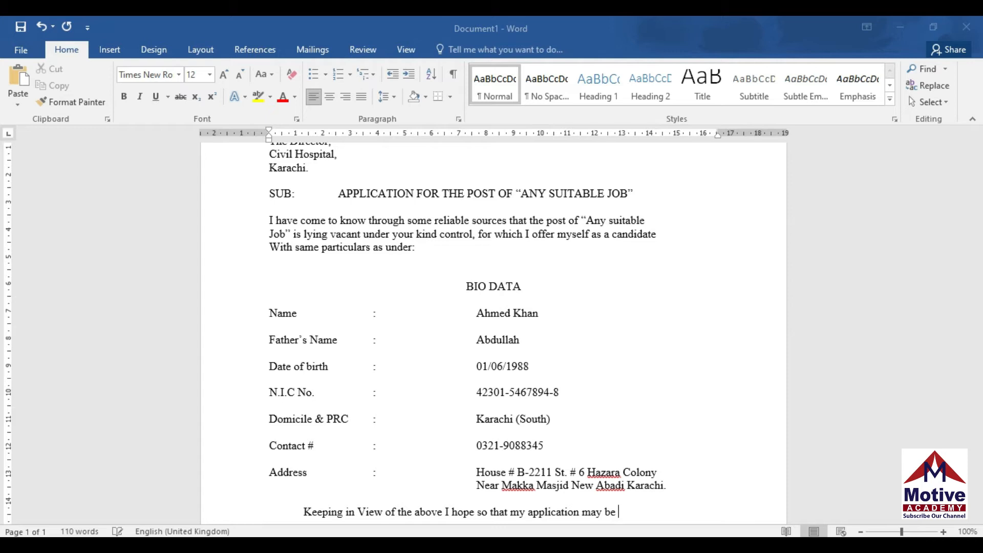
{"action": "type", "text": "considered fovorable"}
{"action": "key", "text": "BackSpace"}
{"action": "key", "text": "BackSpace"}
{"action": "key", "text": "BackSpace"}
{"action": "key", "text": "BackSpace"}
{"action": "key", "text": "BackSpace"}
{"action": "key", "text": "BackSpace"}
{"action": "key", "text": "BackSpace"}
{"action": "key", "text": "BackSpace"}
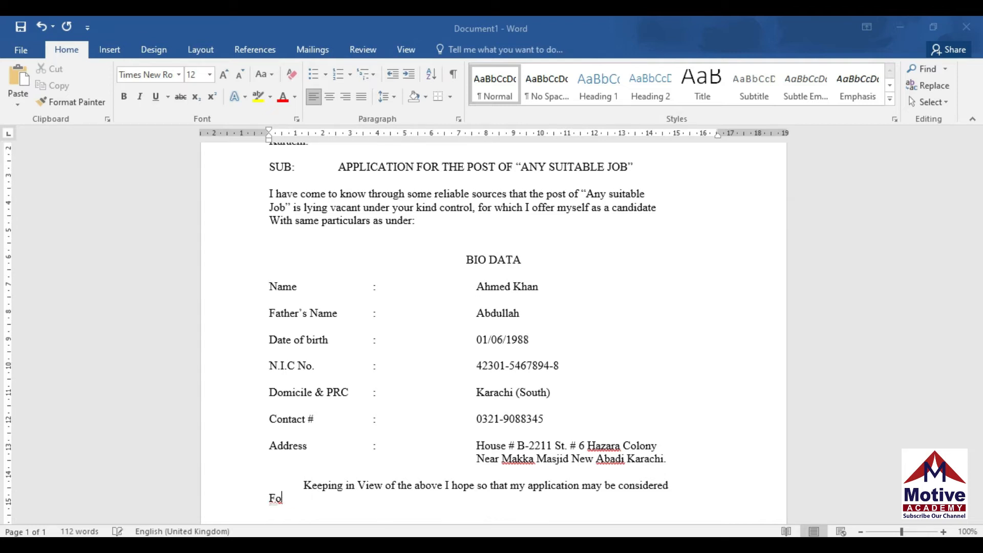
{"action": "key", "text": "BackSpace"}
{"action": "type", "text": "avorable post applied."}
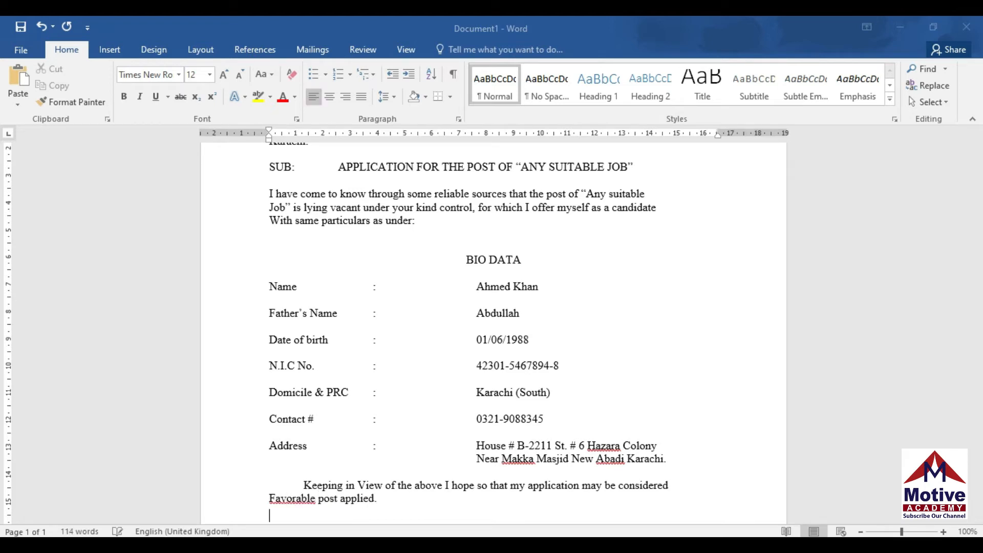
{"action": "key", "text": "Return"}
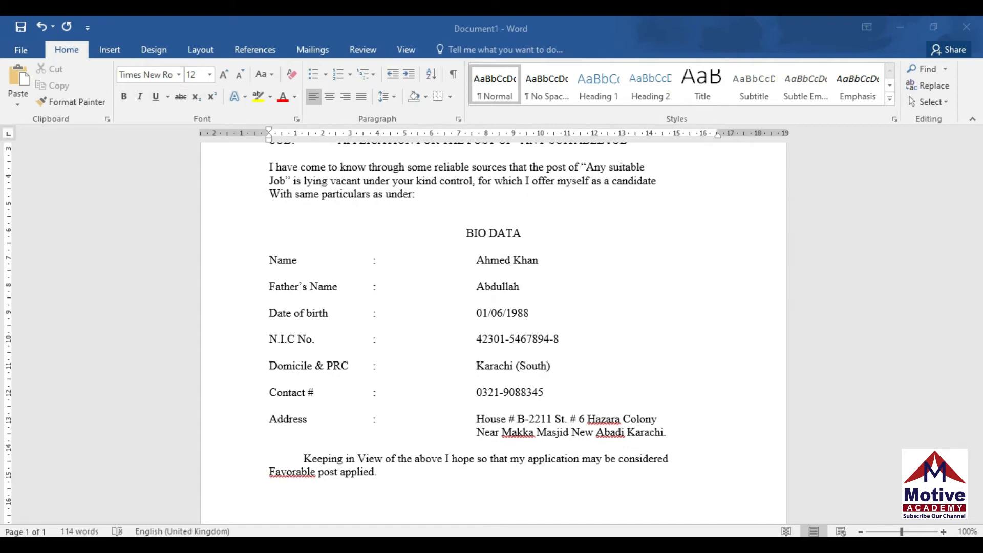
Add 'Thanking You', 'You're Truly,' and the applicant's name on separate lines
{"action": "type", "text": "Thanking You"}
{"action": "key", "text": "Return"}
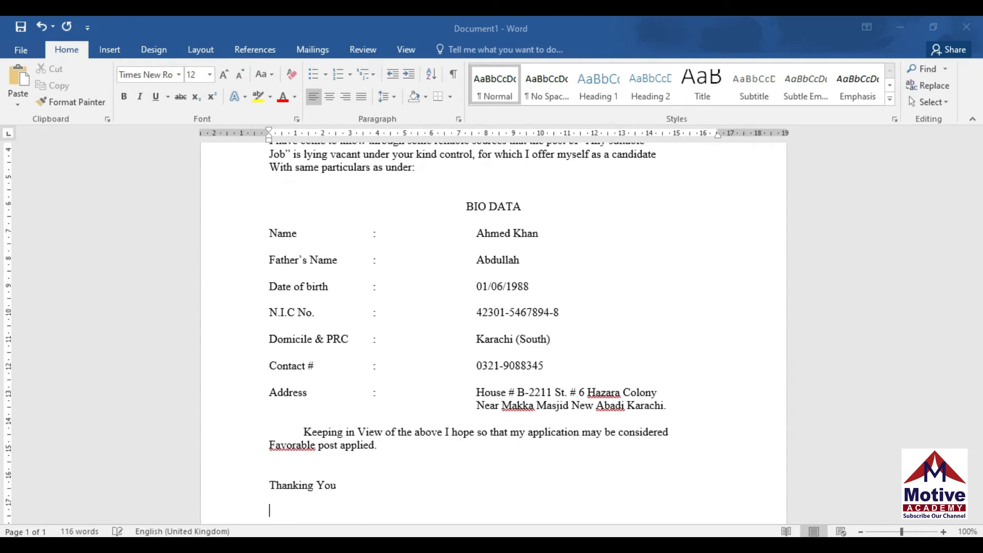
{"action": "type", "text": "Your"}
{"action": "key", "text": "BackSpace"}
{"action": "type", "text": "'re "}
{"action": "type", "text": "Truly"}
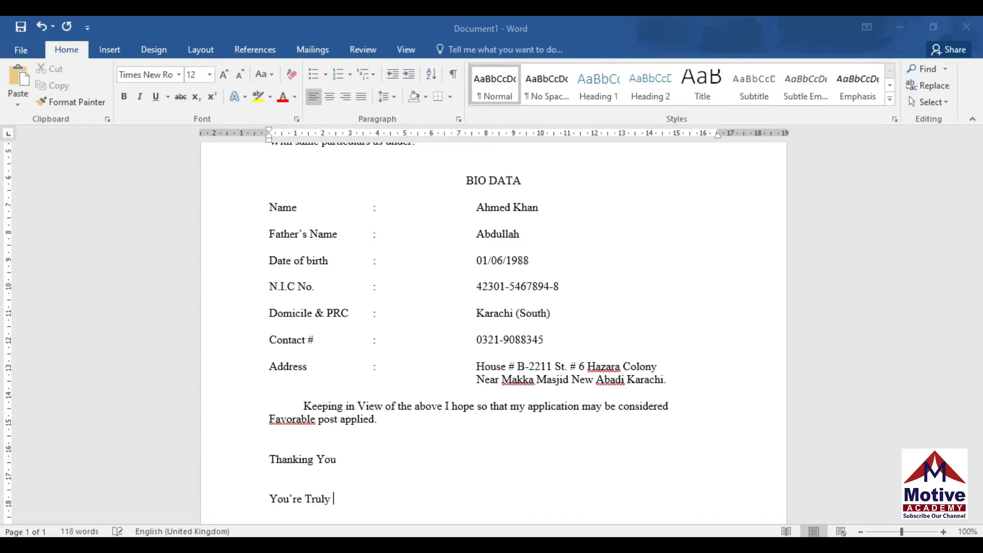
{"action": "type", "text": ","}
{"action": "key", "text": "Return"}
{"action": "key", "text": "Return"}
{"action": "key", "text": "Return"}
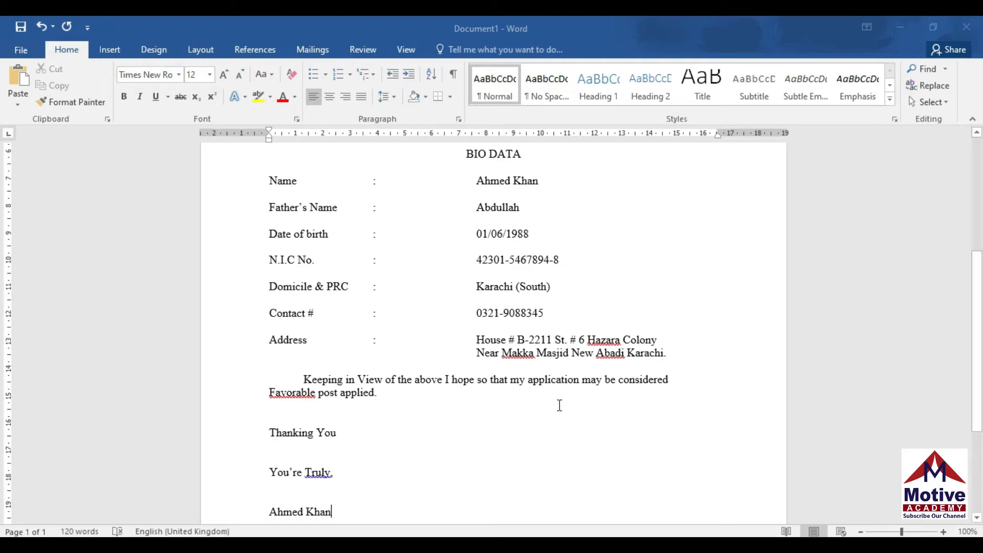
Correct 'Truly' to 'truly' using Word's spelling suggestion
{"action": "right_click", "coordinate": [322, 473]}
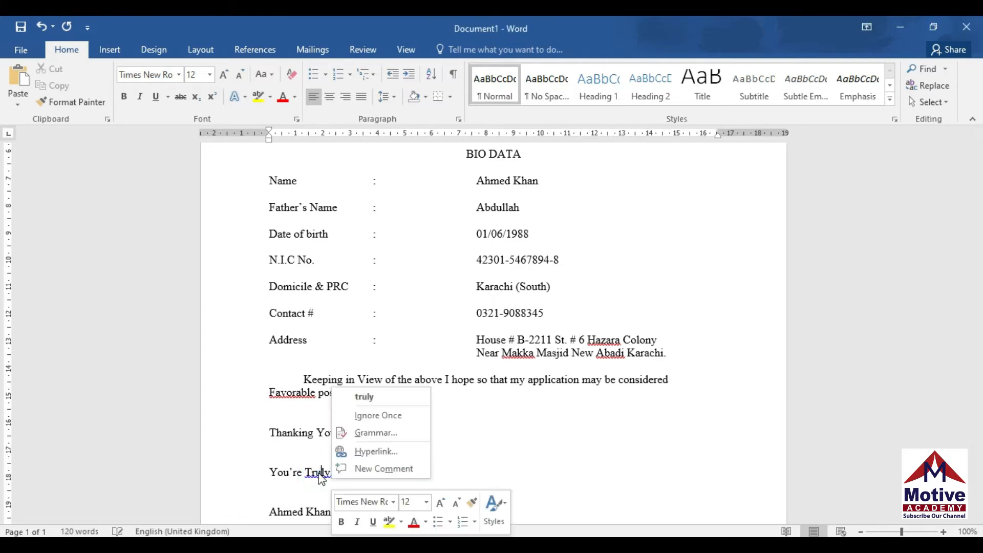
{"action": "left_click", "coordinate": [366, 399]}
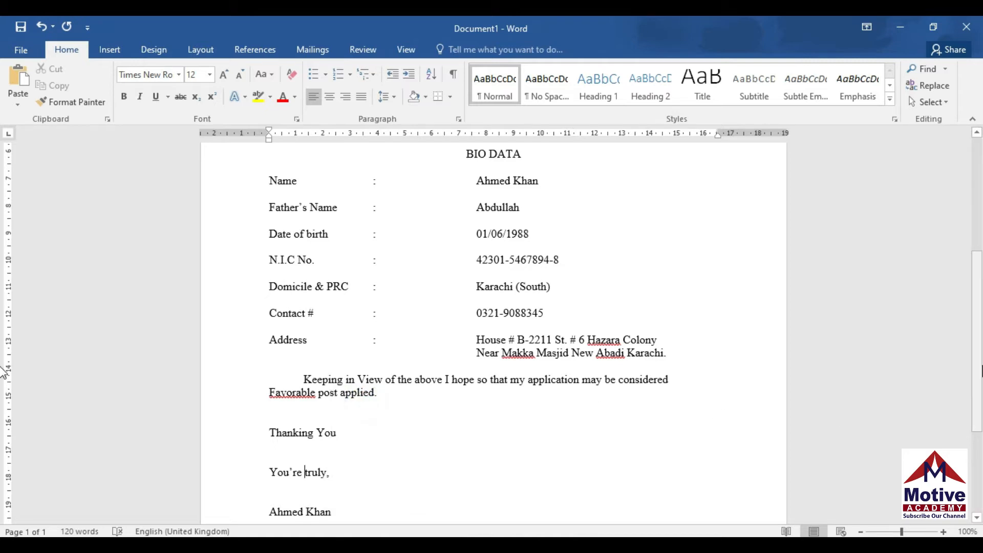
{"action": "scroll", "coordinate": [4, 358], "scroll_direction": "down", "scroll_amount": 2}
{"action": "scroll", "coordinate": [3, 317], "scroll_direction": "up", "scroll_amount": 3}
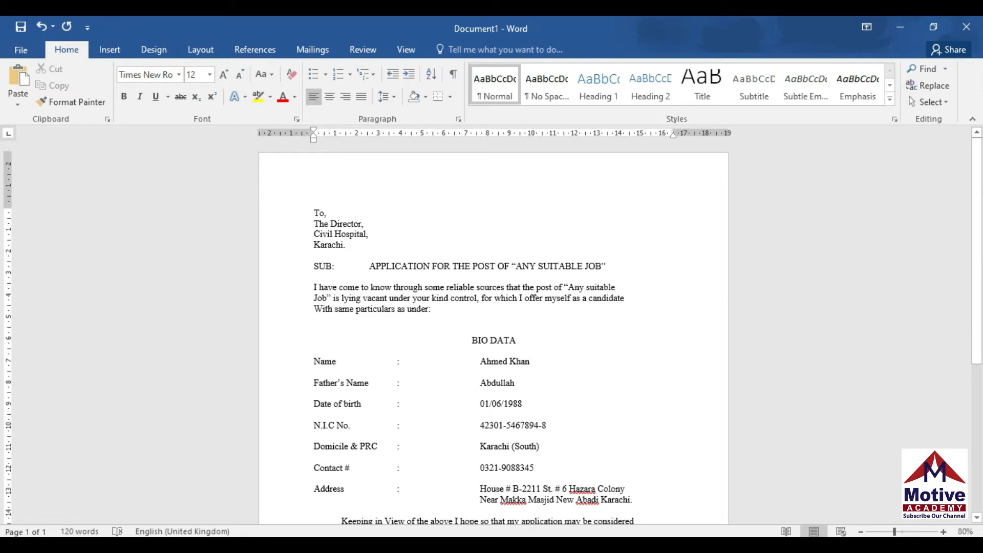
Zoom to 120% and make the address lines through the subject line bold
{"action": "left_click", "coordinate": [944, 532]}
{"action": "left_click", "coordinate": [944, 532]}
{"action": "left_click", "coordinate": [944, 532]}
{"action": "left_click", "coordinate": [944, 533]}
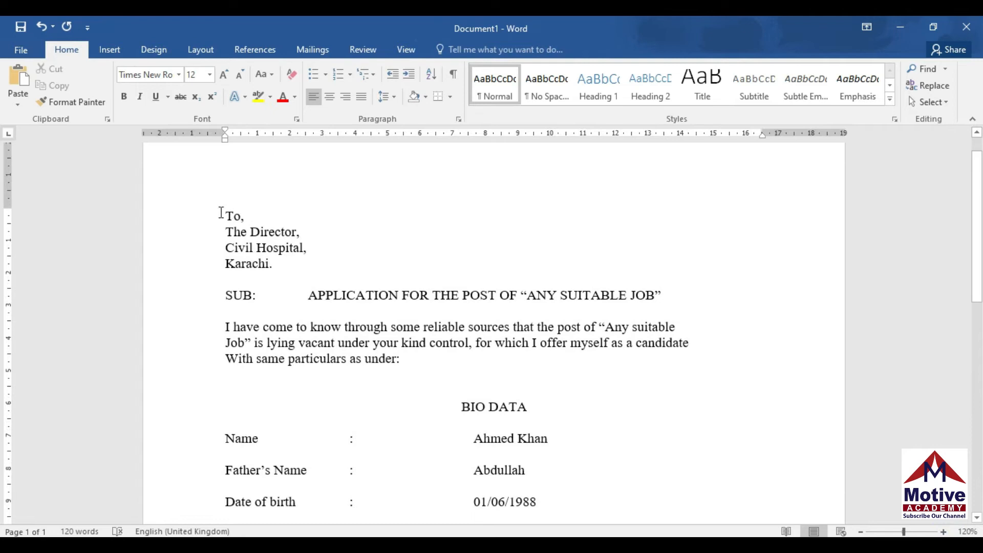
{"action": "left_click_drag", "start_coordinate": [219, 213], "coordinate": [681, 305]}
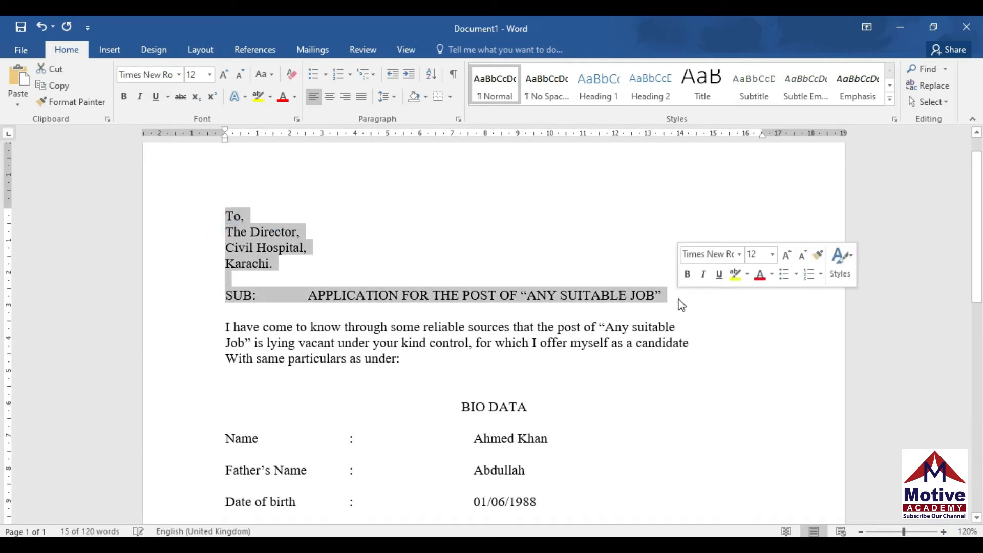
{"action": "left_click", "coordinate": [125, 99]}
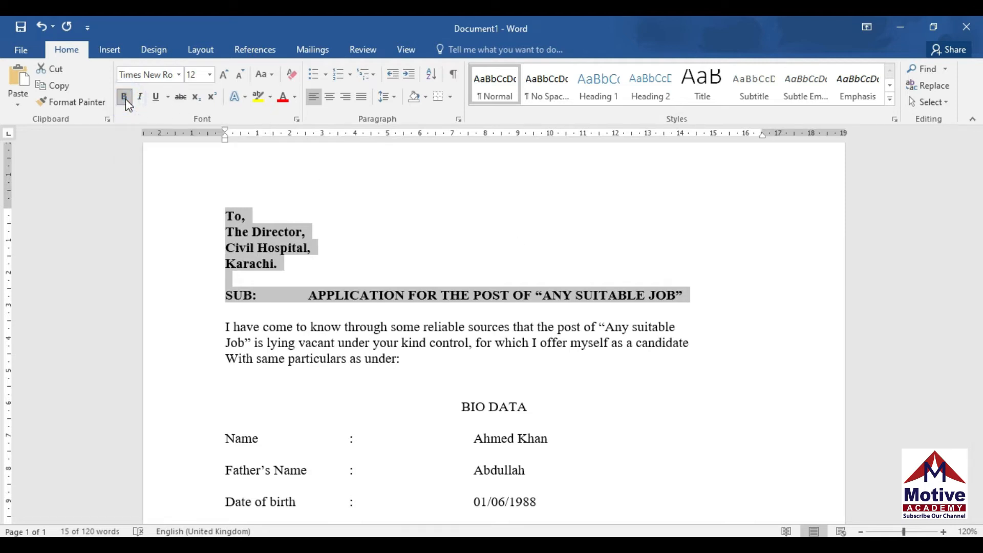
{"action": "left_click", "coordinate": [385, 256]}
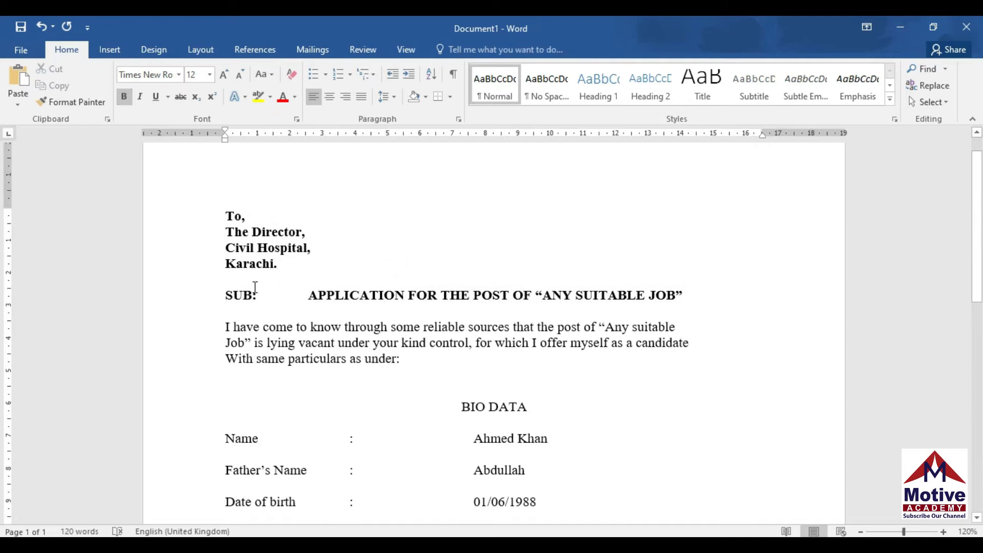
Underline 'SUB:' and the subject text after it
{"action": "left_click_drag", "start_coordinate": [227, 295], "coordinate": [258, 298]}
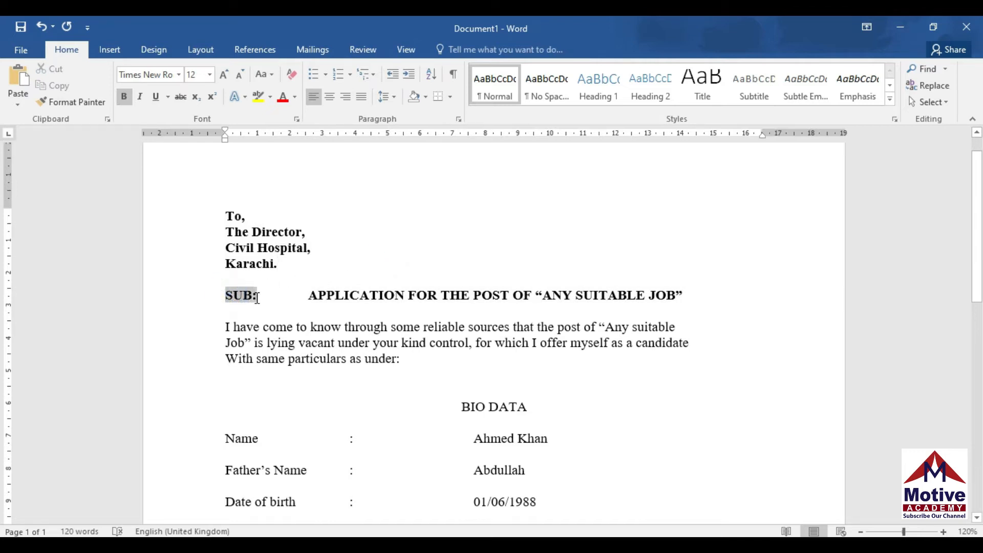
{"action": "left_click", "coordinate": [154, 98]}
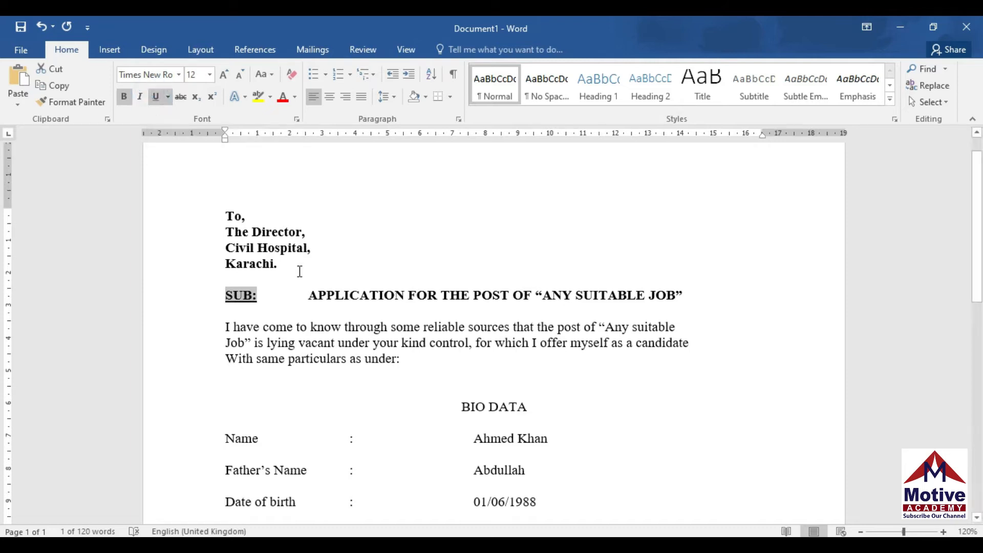
{"action": "left_click_drag", "start_coordinate": [313, 296], "coordinate": [688, 290]}
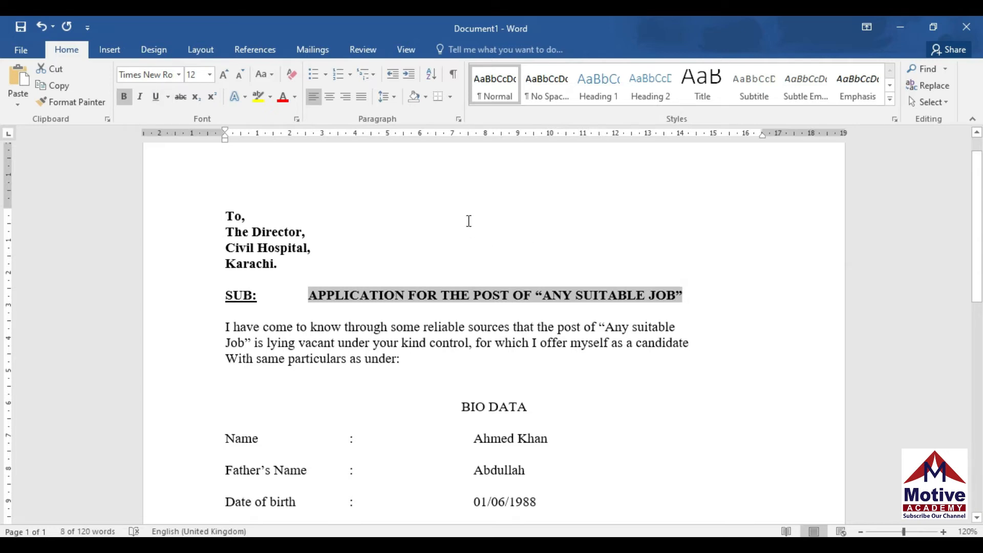
{"action": "left_click", "coordinate": [156, 97]}
Make “Any suitable in the body paragraph bold
{"action": "left_click_drag", "start_coordinate": [602, 328], "coordinate": [675, 328]}
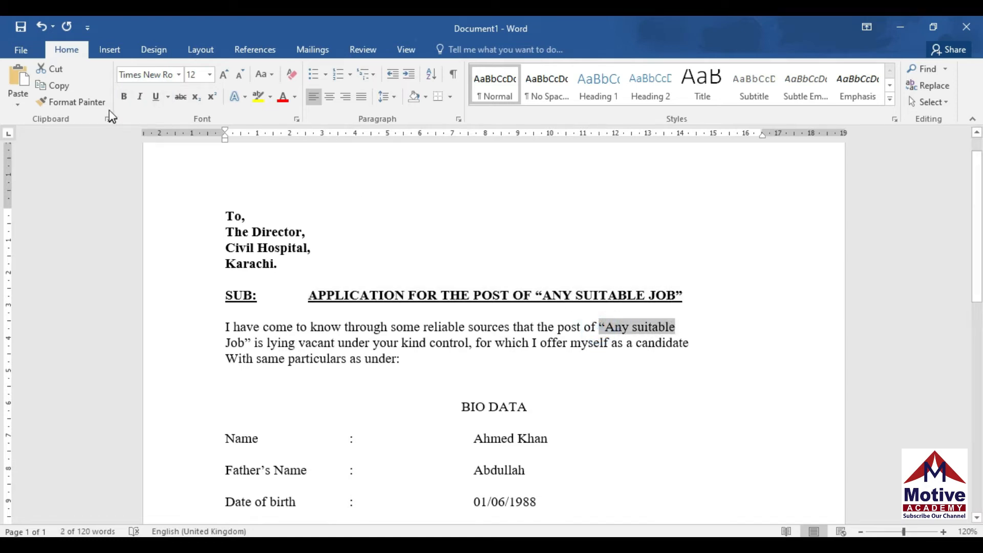
{"action": "left_click", "coordinate": [123, 97]}
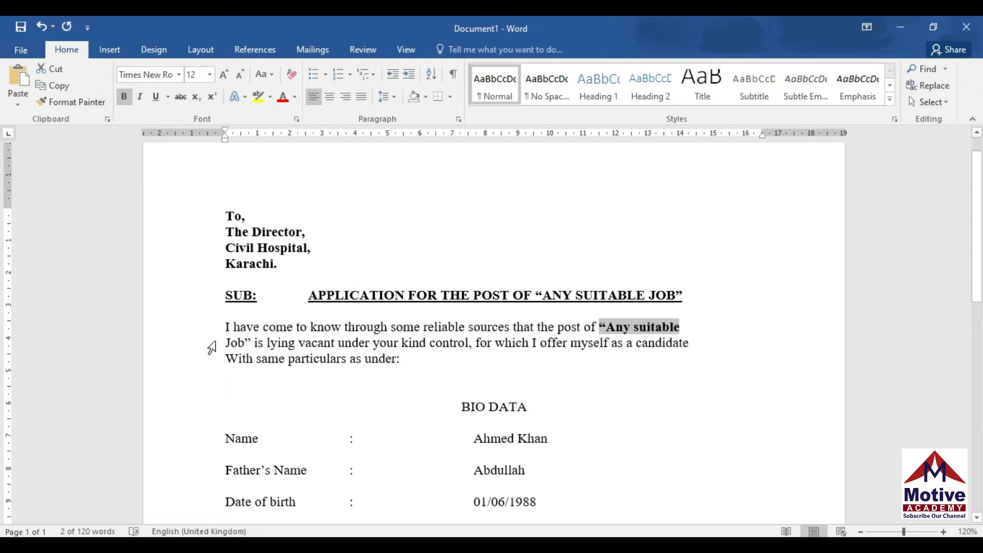
{"action": "left_click_drag", "start_coordinate": [220, 342], "coordinate": [252, 346]}
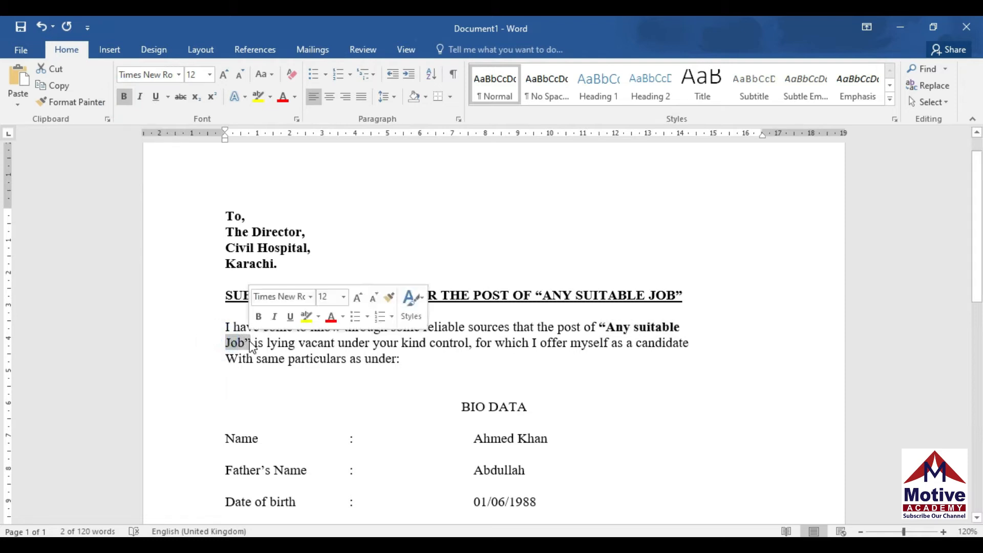
Make Job” and the BIO DATA heading bold
{"action": "left_click", "coordinate": [125, 101]}
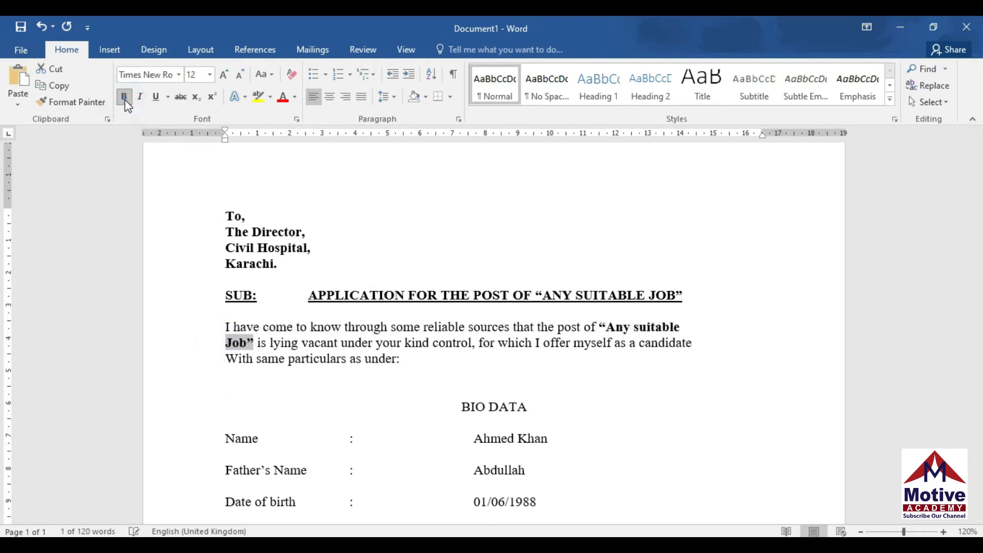
{"action": "left_click_drag", "start_coordinate": [459, 407], "coordinate": [528, 410]}
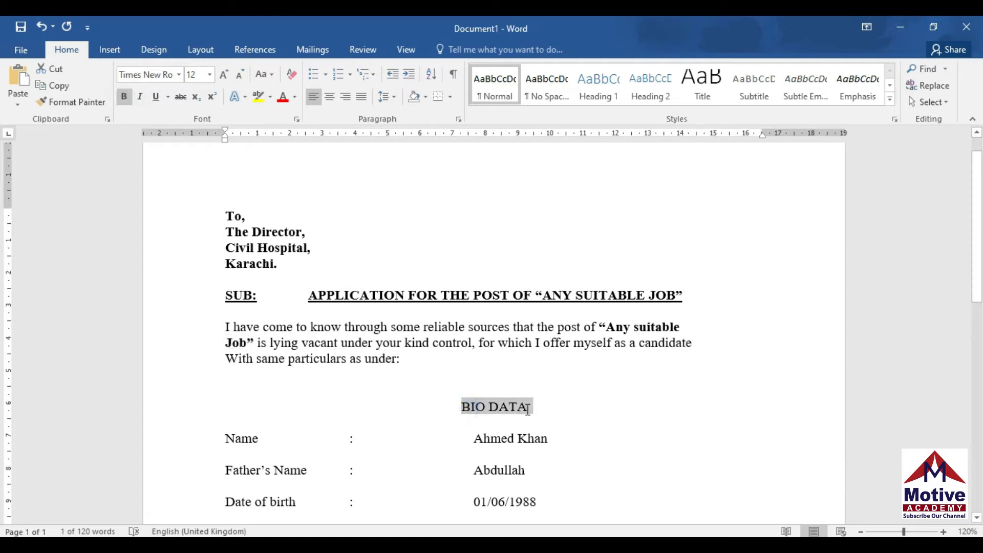
{"action": "left_click", "coordinate": [125, 97]}
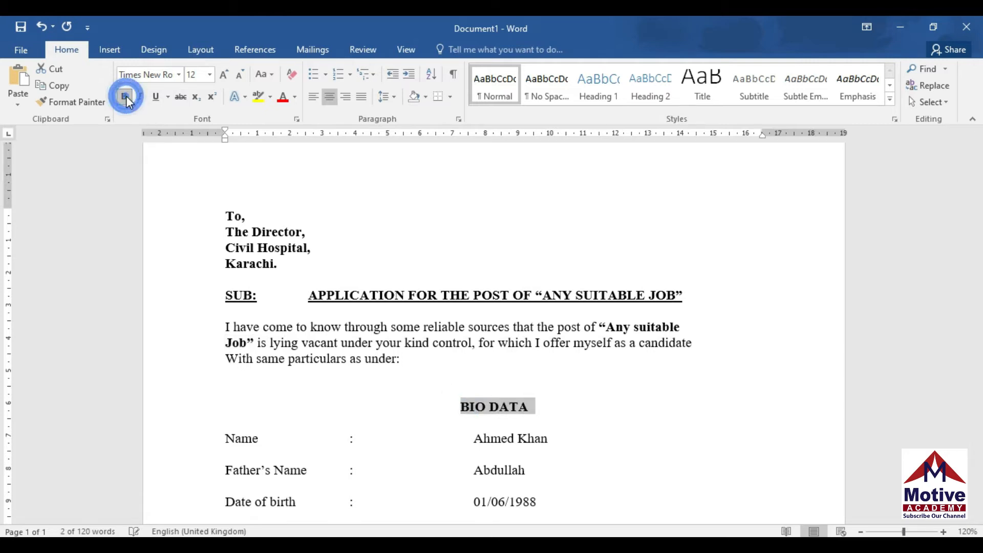
{"action": "scroll", "coordinate": [4, 307], "scroll_direction": "down", "scroll_amount": 6}
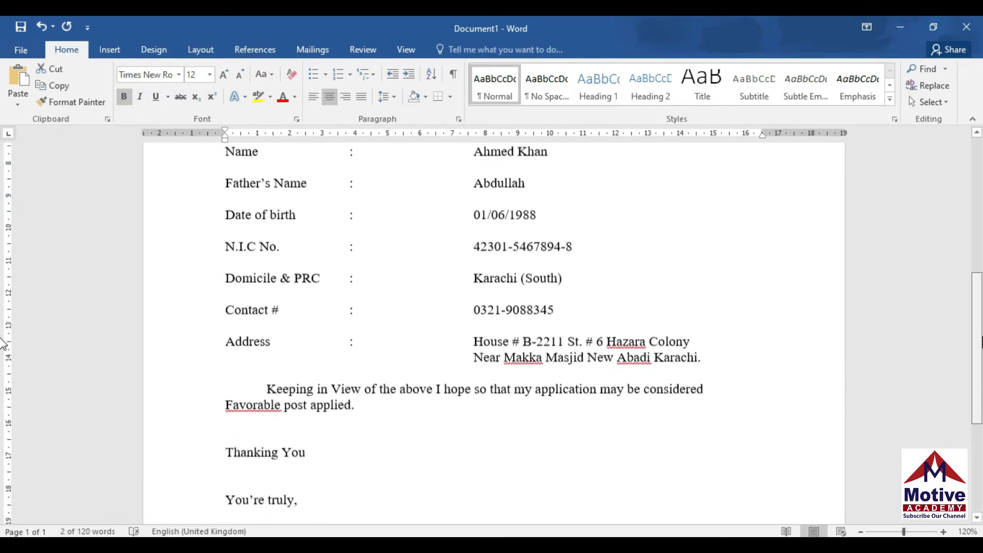
{"action": "scroll", "coordinate": [4, 343], "scroll_direction": "down", "scroll_amount": 3}
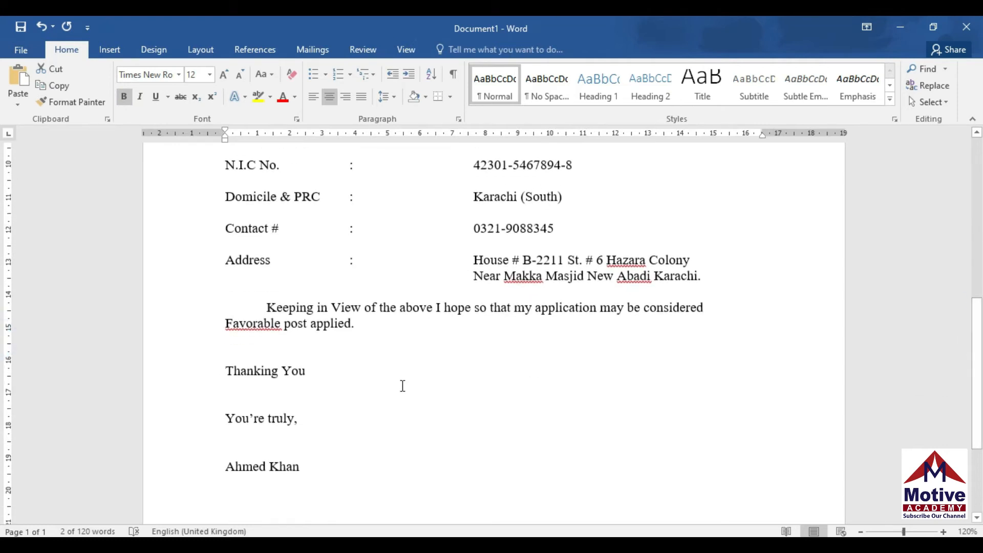
Make 'Thanking You' and the applicant's signature name bold
{"action": "left_click_drag", "start_coordinate": [220, 370], "coordinate": [314, 368]}
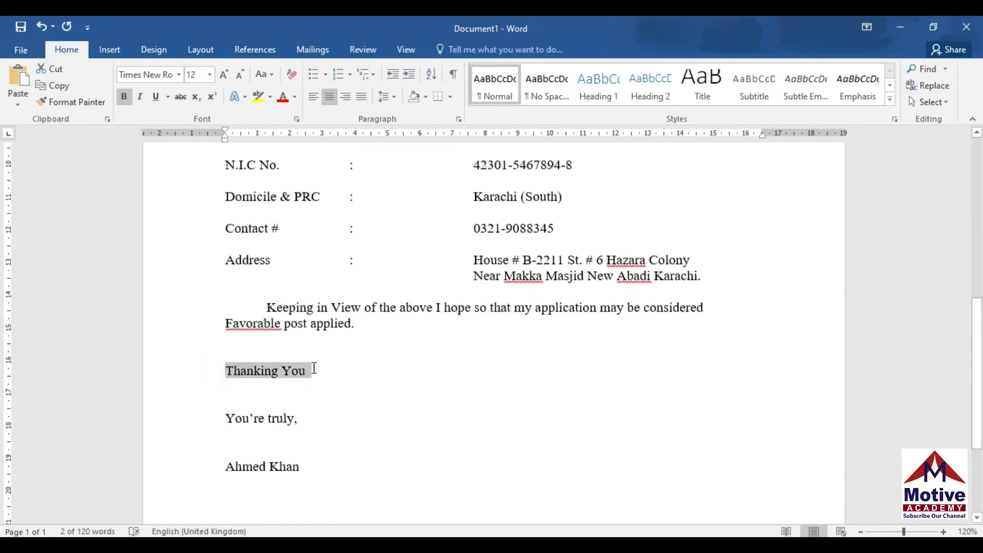
{"action": "left_click", "coordinate": [123, 97]}
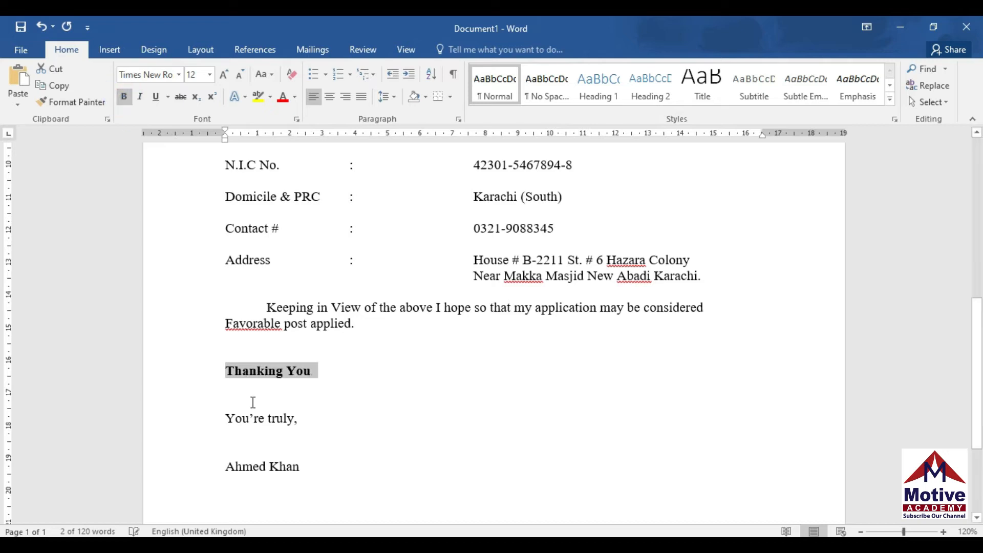
{"action": "left_click_drag", "start_coordinate": [224, 465], "coordinate": [309, 468]}
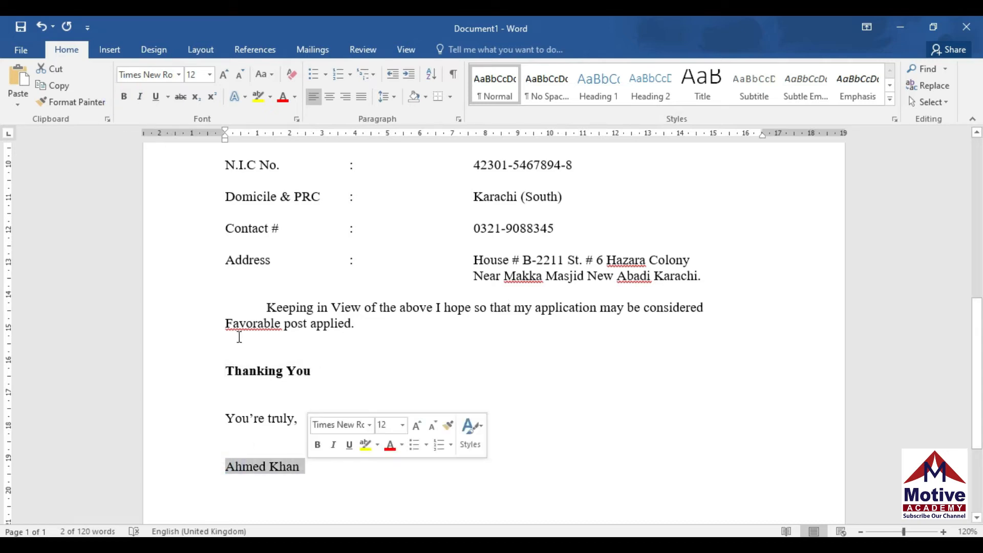
{"action": "left_click", "coordinate": [122, 97]}
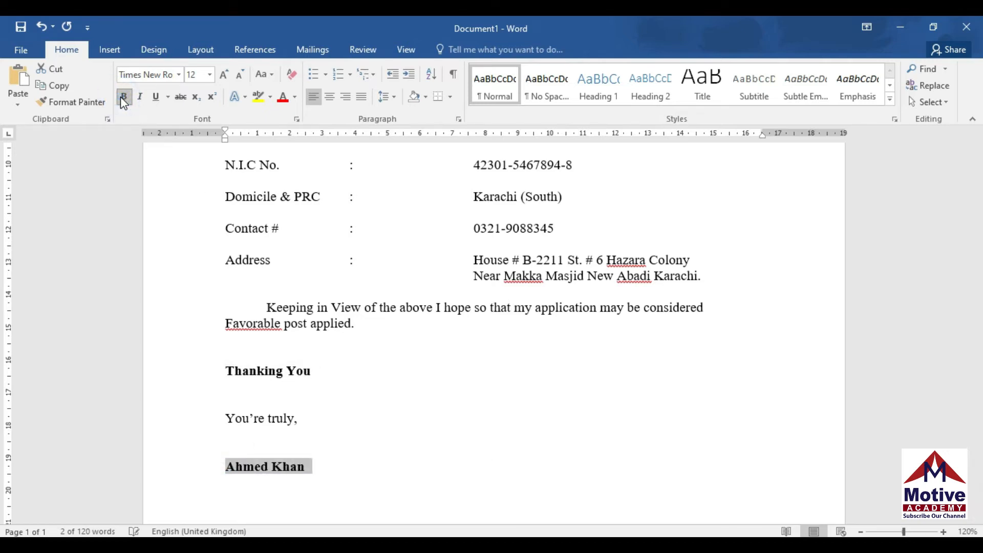
{"action": "left_click", "coordinate": [315, 464]}
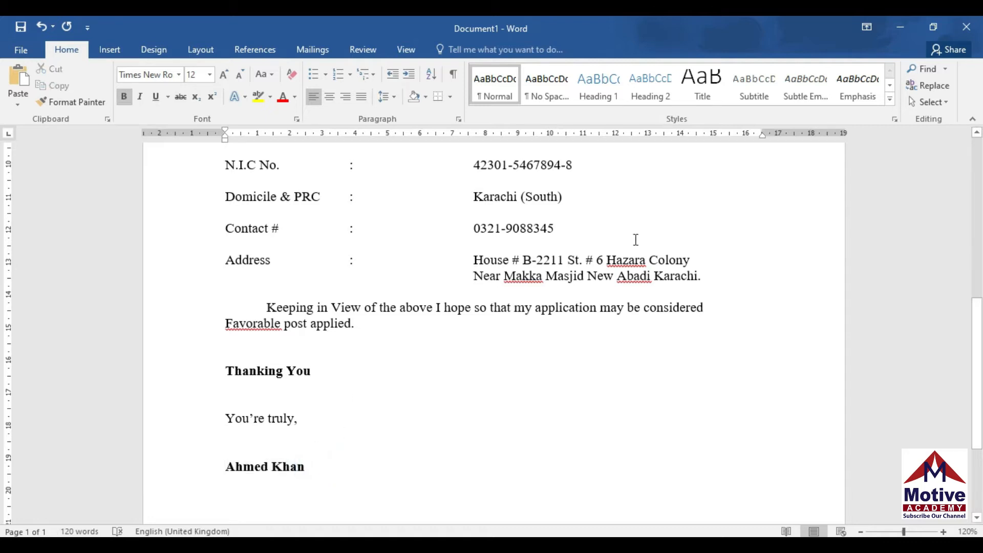
{"action": "left_click", "coordinate": [631, 261]}
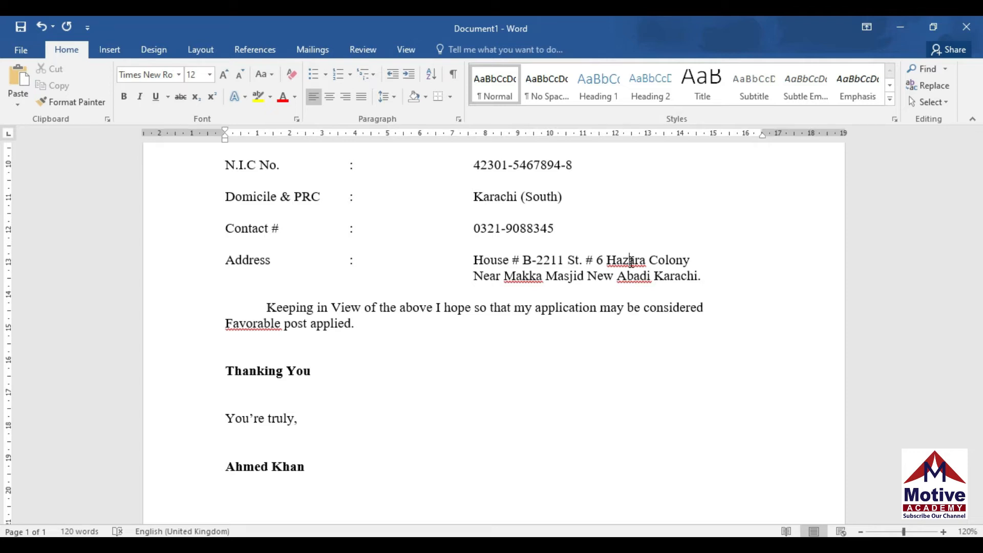
Check the one-page letter in Print preview, then return to the document
{"action": "key", "text": "ctrl+p"}
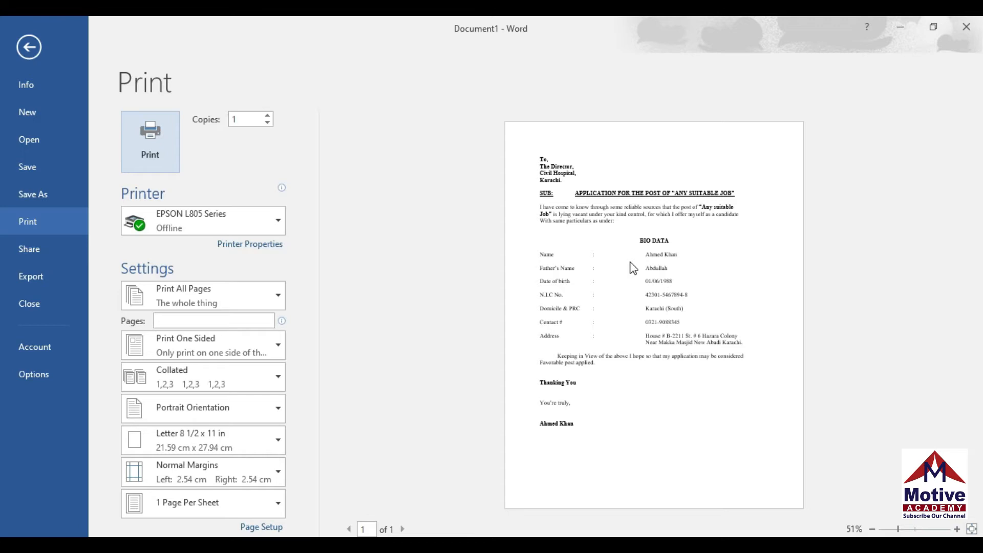
{"action": "left_click", "coordinate": [712, 350]}
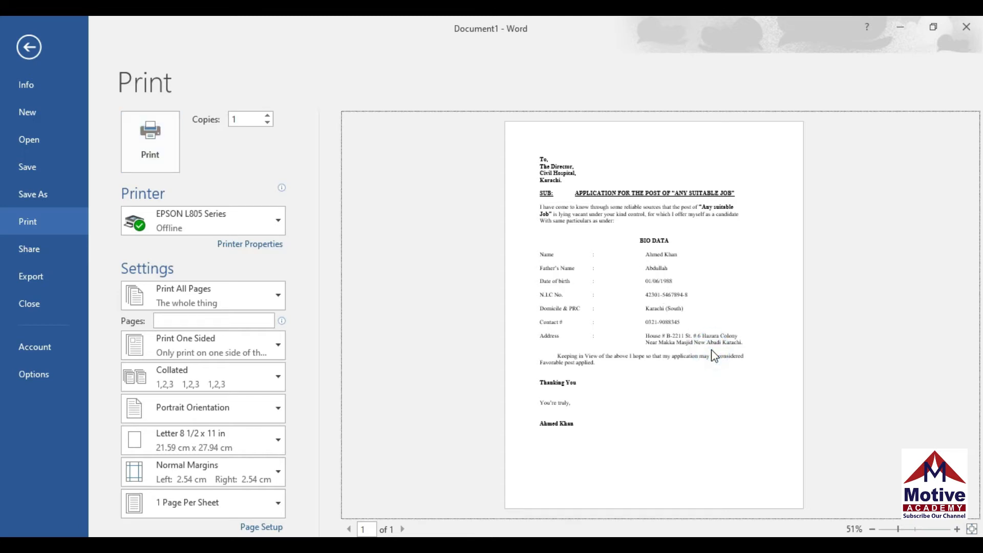
{"action": "left_click", "coordinate": [37, 47]}
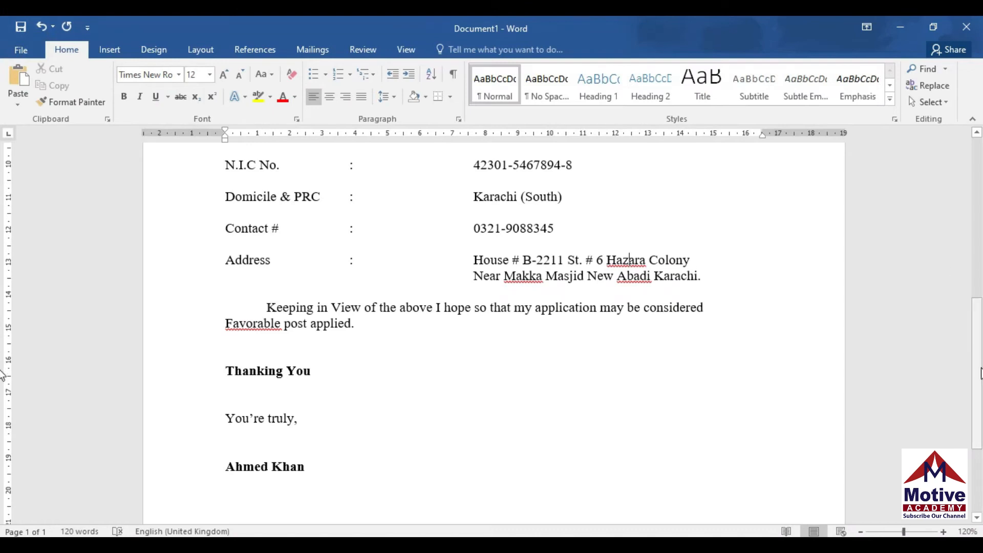
Ignore All for the flagged words Hazara, Abadi and Makka
{"action": "left_click_drag", "start_coordinate": [981, 368], "coordinate": [981, 359]}
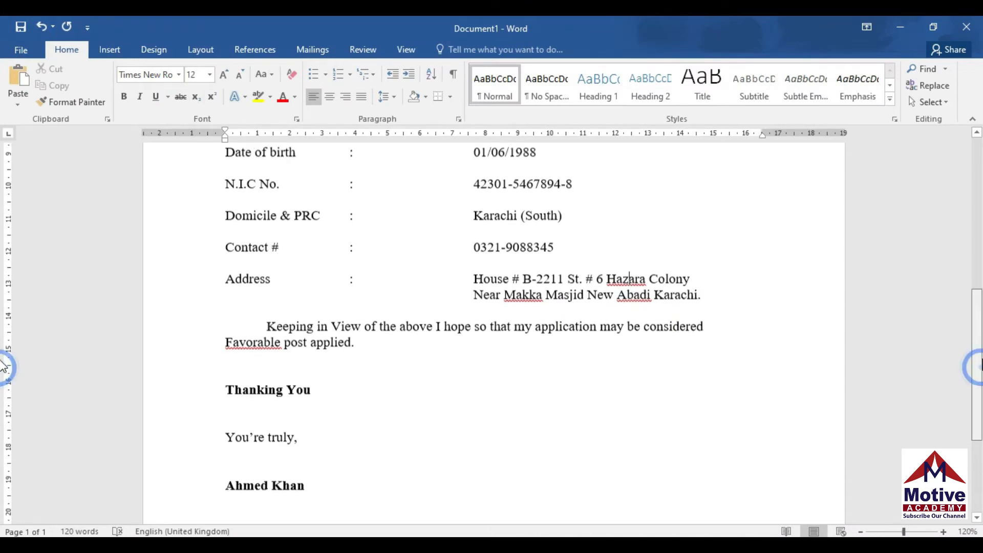
{"action": "right_click", "coordinate": [634, 281]}
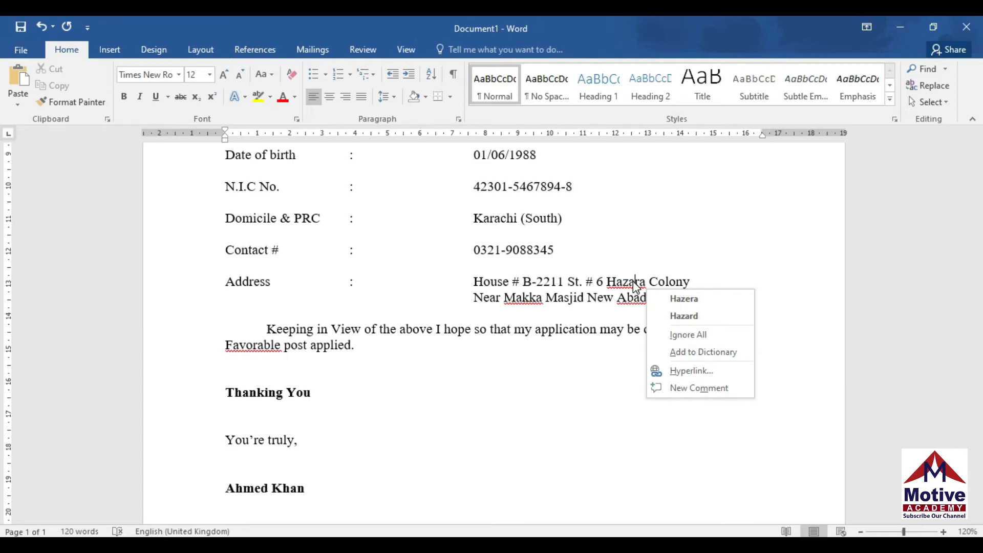
{"action": "left_click", "coordinate": [686, 337]}
{"action": "right_click", "coordinate": [627, 299]}
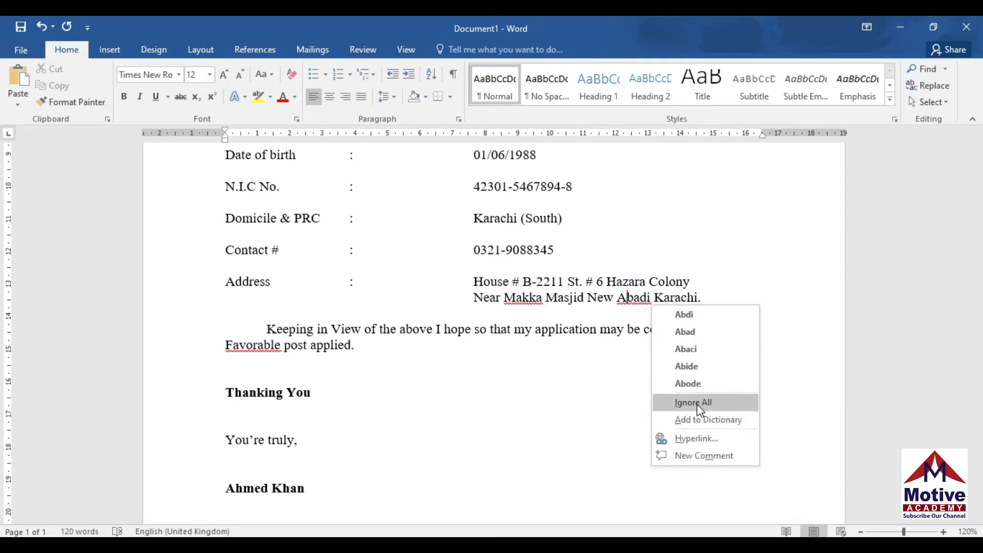
{"action": "left_click", "coordinate": [695, 402]}
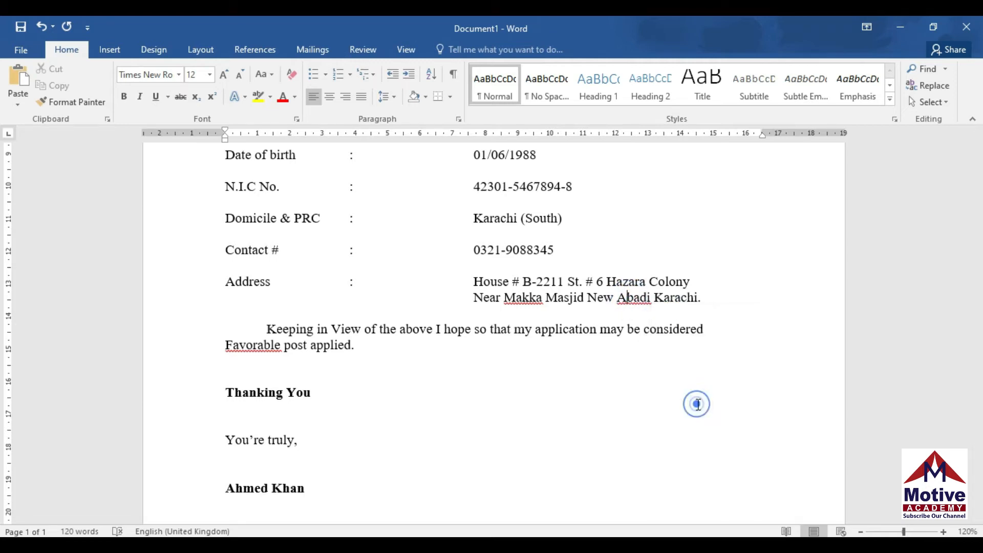
{"action": "right_click", "coordinate": [531, 299]}
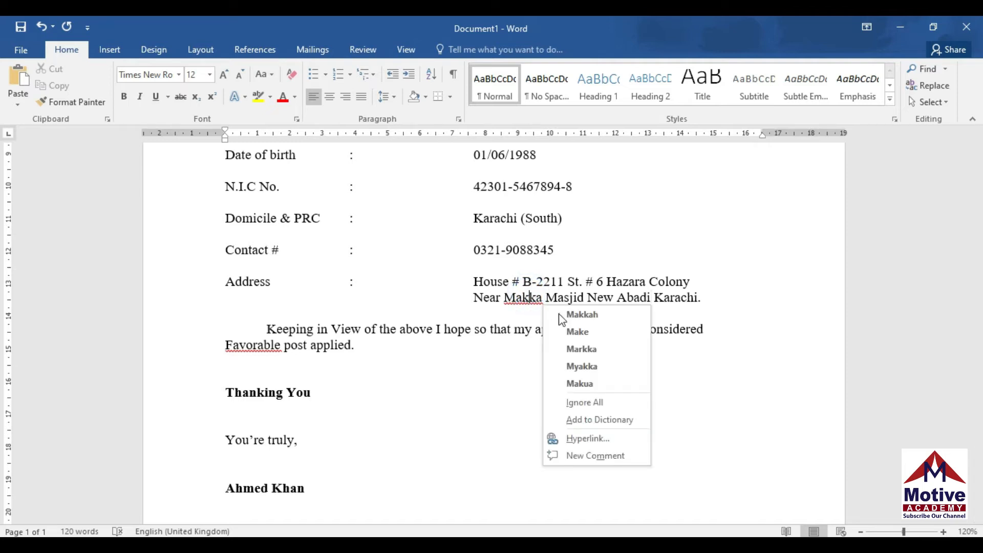
{"action": "left_click", "coordinate": [602, 403]}
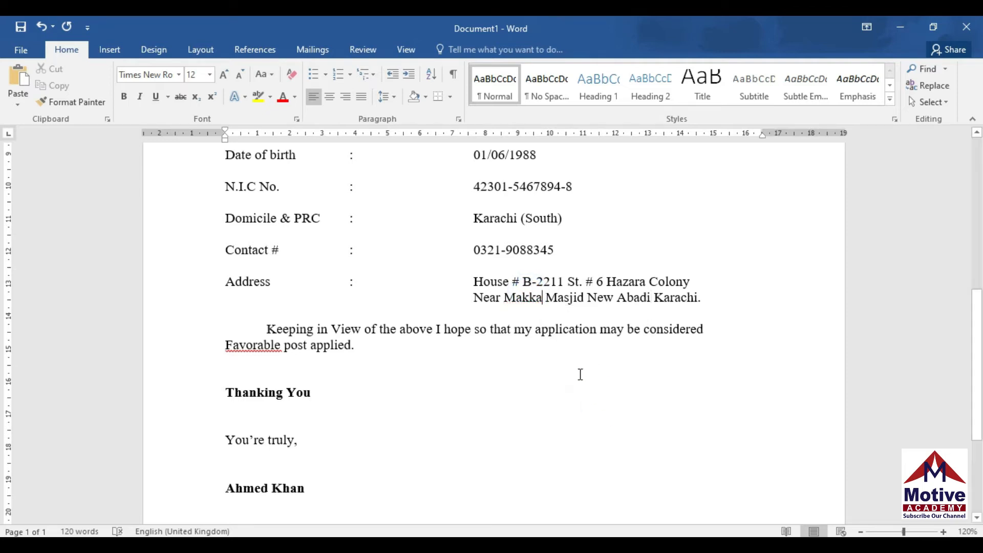
Delete one 'p' so 'application' reads 'aplication'
{"action": "left_click", "coordinate": [554, 337]}
{"action": "left_click", "coordinate": [555, 331]}
{"action": "key", "text": "BackSpace"}
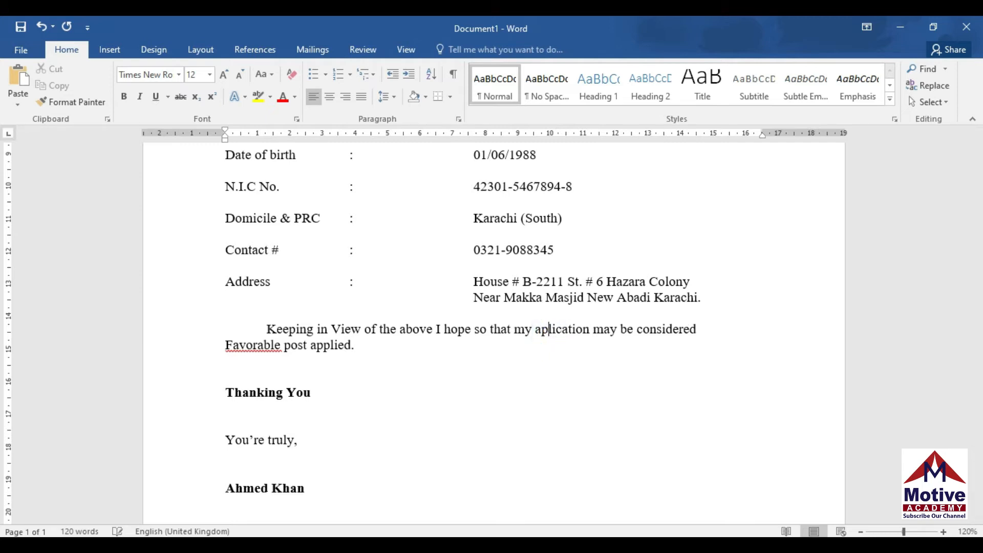
{"action": "left_click", "coordinate": [566, 380]}
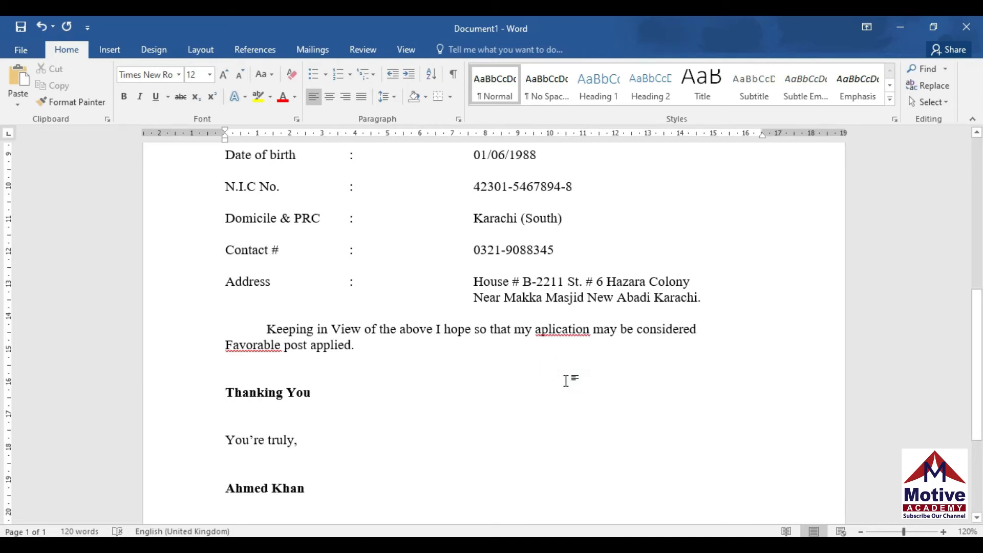
Accept spelling suggestions changing 'aplication' to 'application' and 'Favorable' to 'Favourable'
{"action": "left_click", "coordinate": [559, 328]}
{"action": "right_click", "coordinate": [559, 331]}
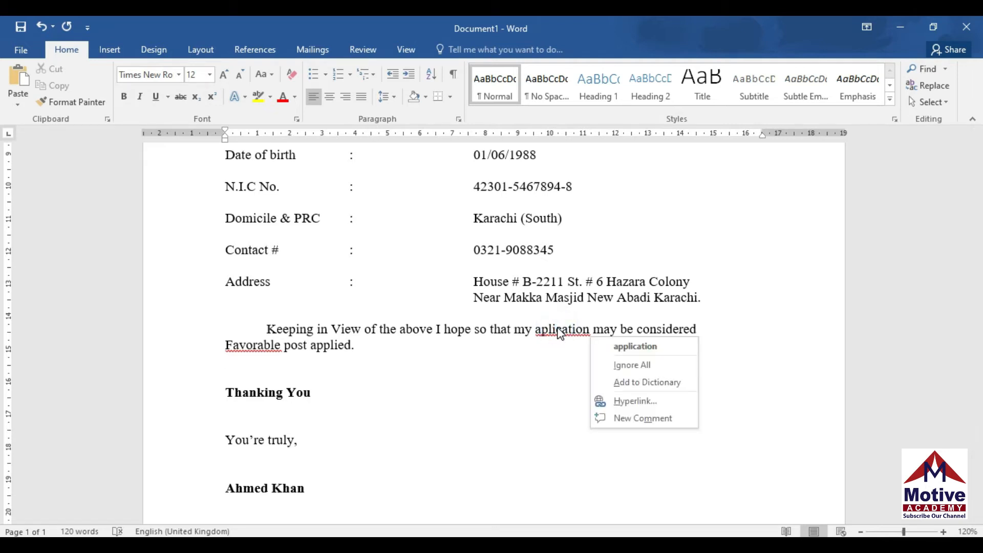
{"action": "left_click", "coordinate": [635, 346]}
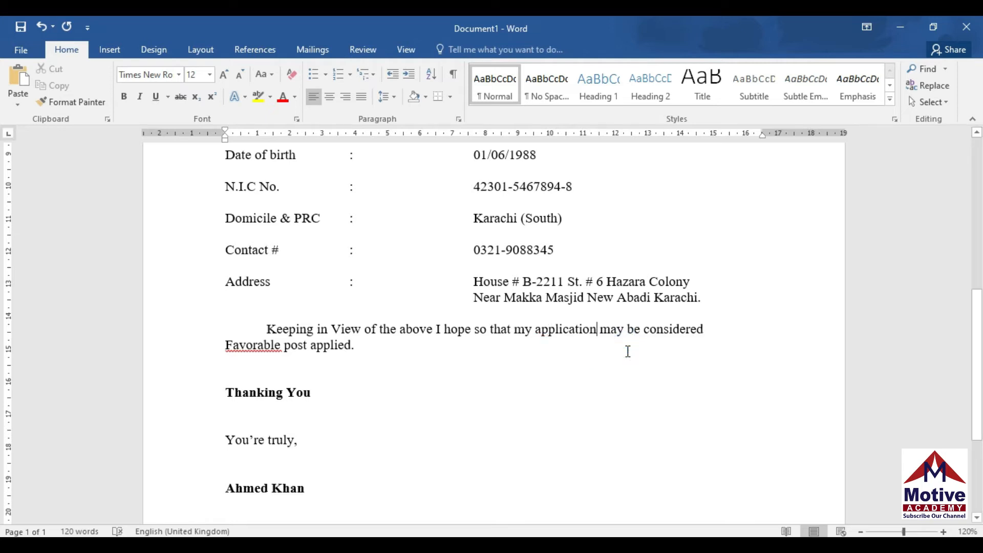
{"action": "left_click", "coordinate": [266, 350]}
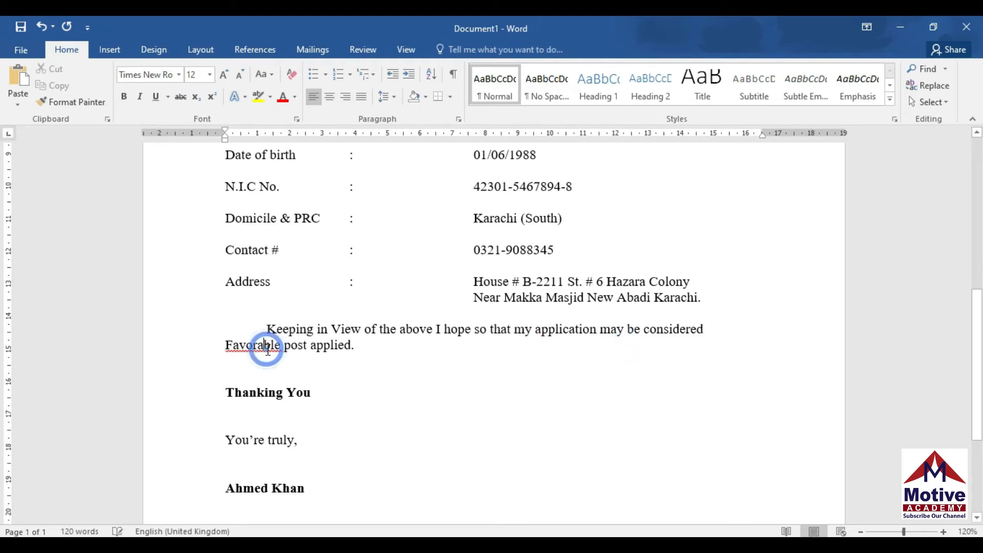
{"action": "right_click", "coordinate": [267, 350]}
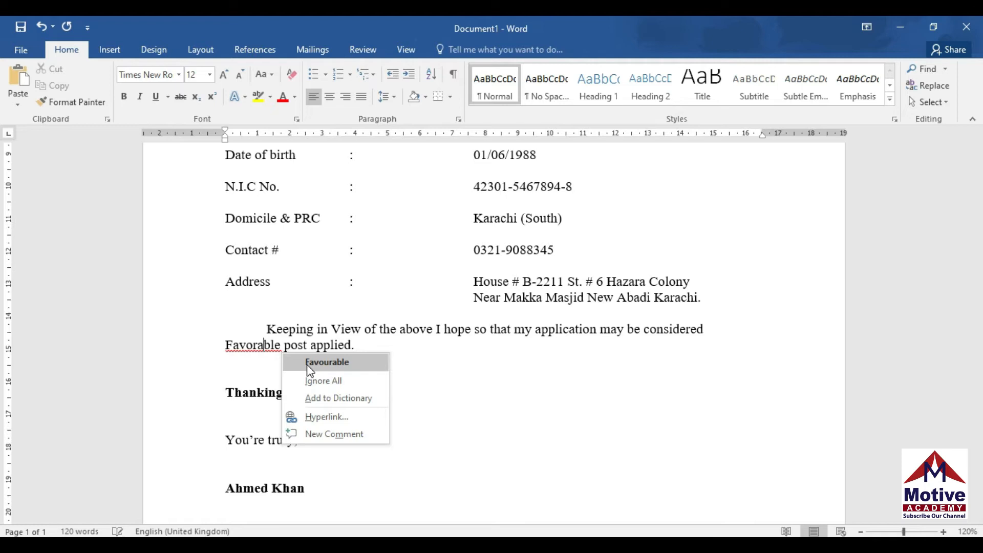
{"action": "left_click", "coordinate": [310, 363]}
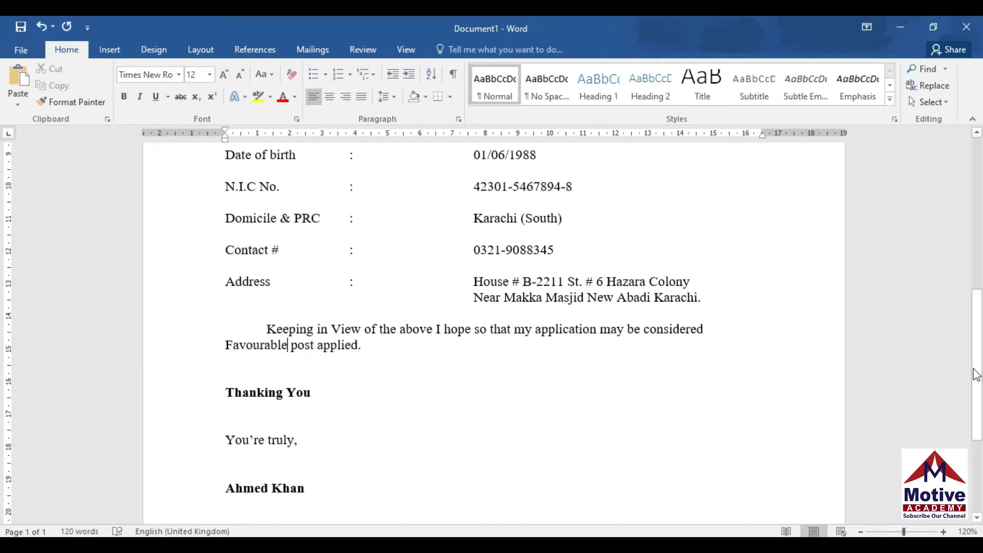
{"action": "left_click_drag", "start_coordinate": [980, 404], "coordinate": [981, 270]}
{"action": "key", "text": "ctrl+p"}
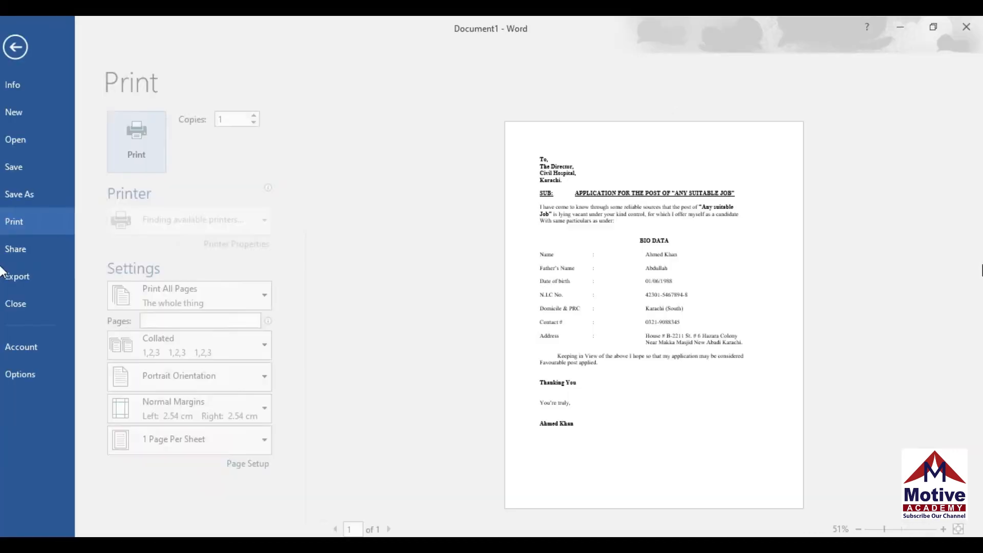
{"action": "left_click", "coordinate": [721, 260]}
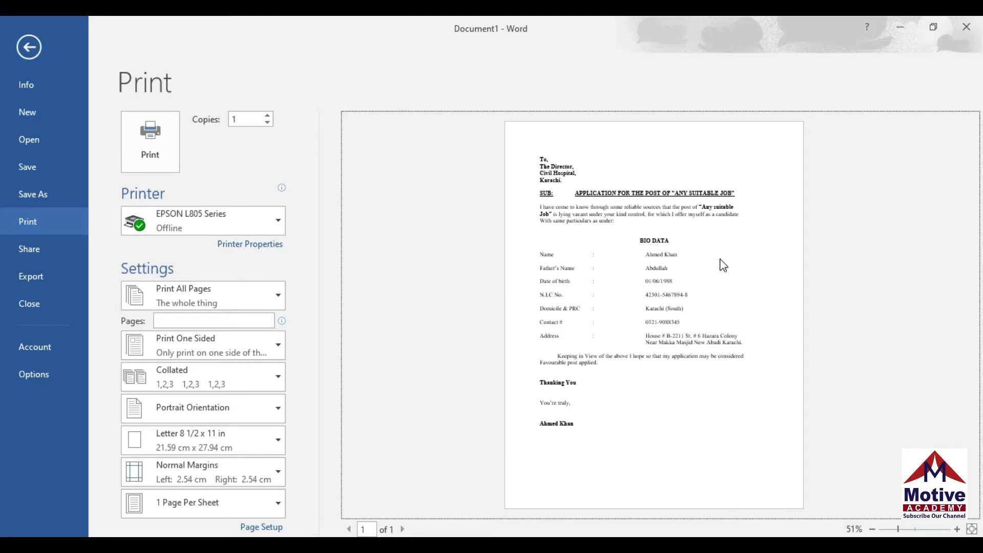
{"action": "left_click", "coordinate": [957, 529]}
{"action": "left_click", "coordinate": [958, 530]}
{"action": "left_click", "coordinate": [957, 529]}
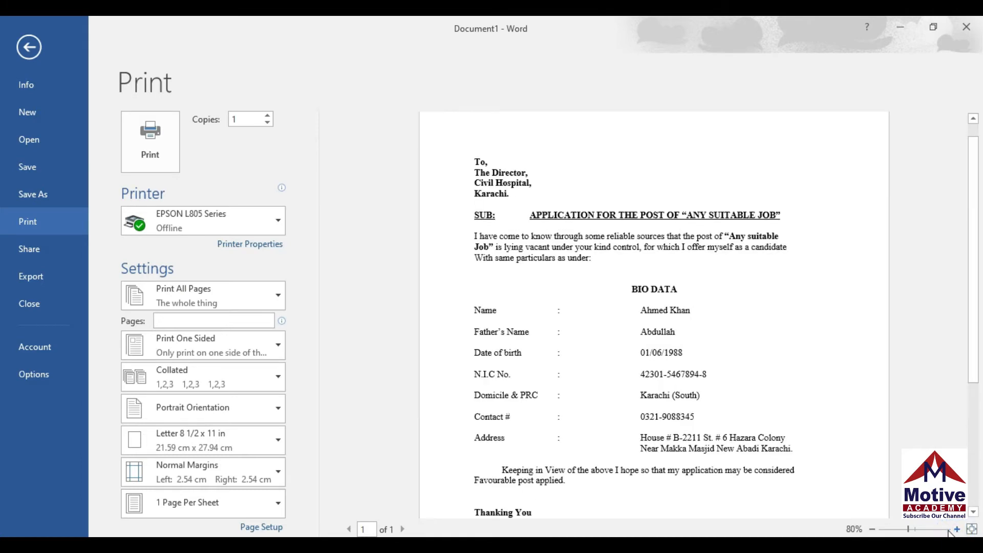
{"action": "left_click", "coordinate": [874, 530]}
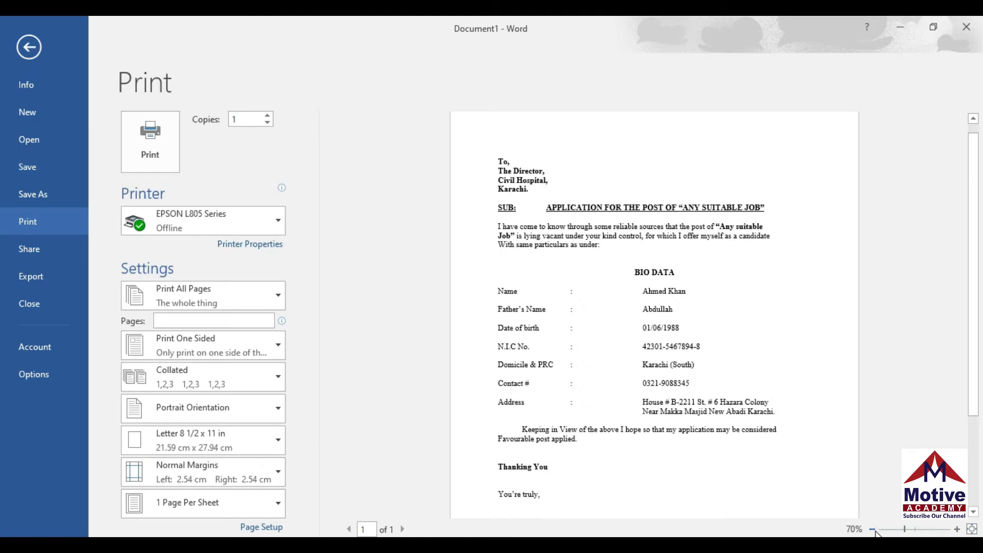
{"action": "left_click", "coordinate": [873, 530]}
{"action": "key", "text": "Escape"}
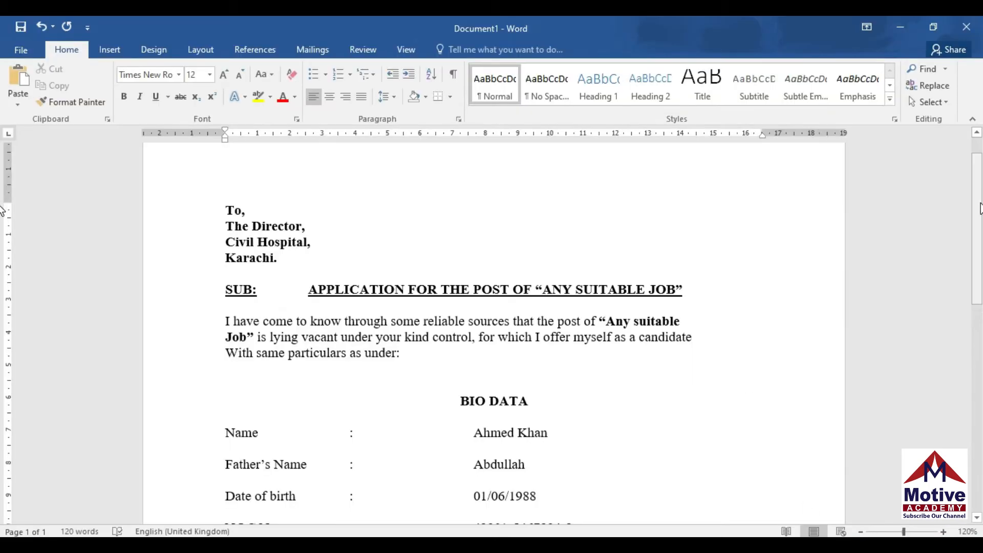
{"action": "scroll", "coordinate": [3, 197], "scroll_direction": "up", "scroll_amount": 1}
{"action": "scroll", "coordinate": [2, 184], "scroll_direction": "down", "scroll_amount": 3}
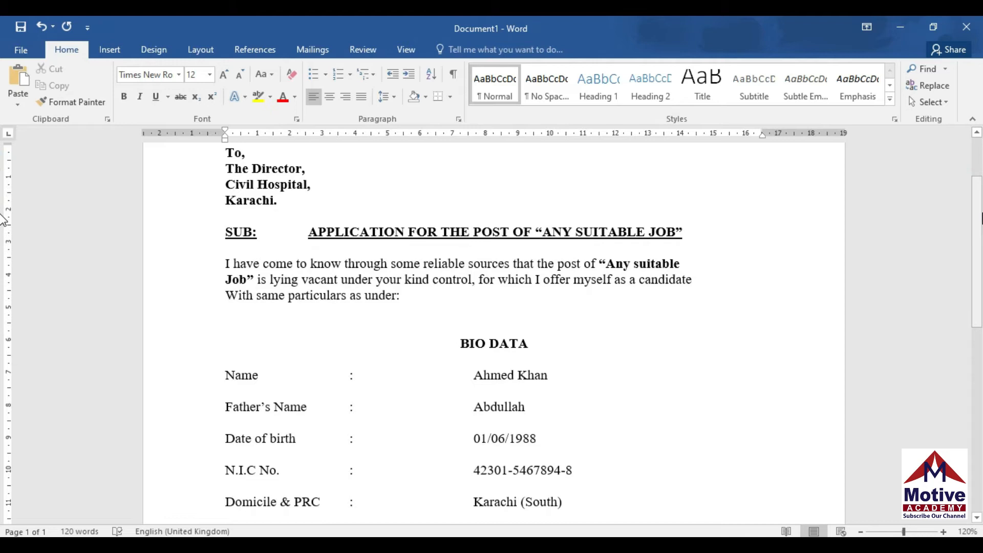
{"action": "scroll", "coordinate": [2, 219], "scroll_direction": "up", "scroll_amount": 1}
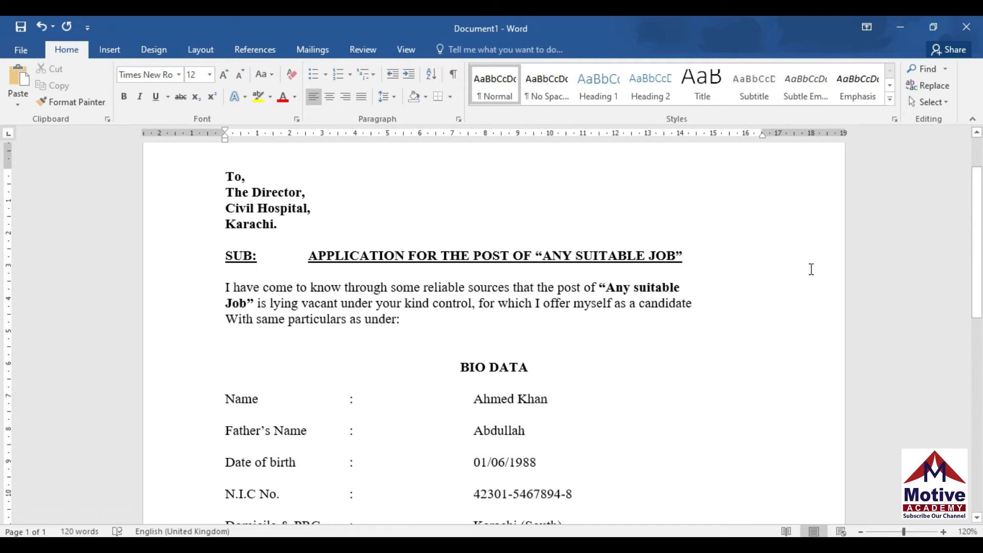
{"action": "scroll", "coordinate": [3, 231], "scroll_direction": "up", "scroll_amount": 2}
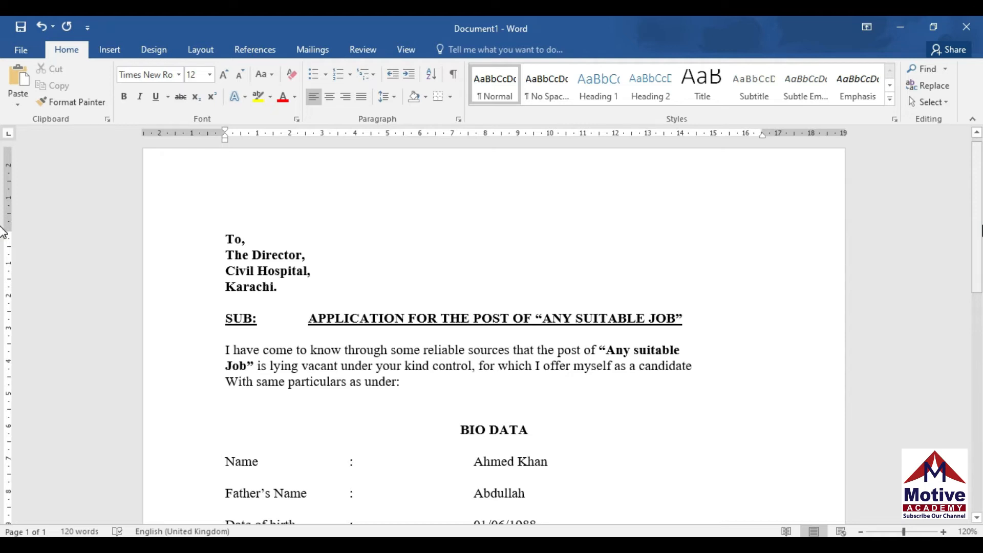
{"action": "scroll", "coordinate": [3, 225], "scroll_direction": "up", "scroll_amount": 1}
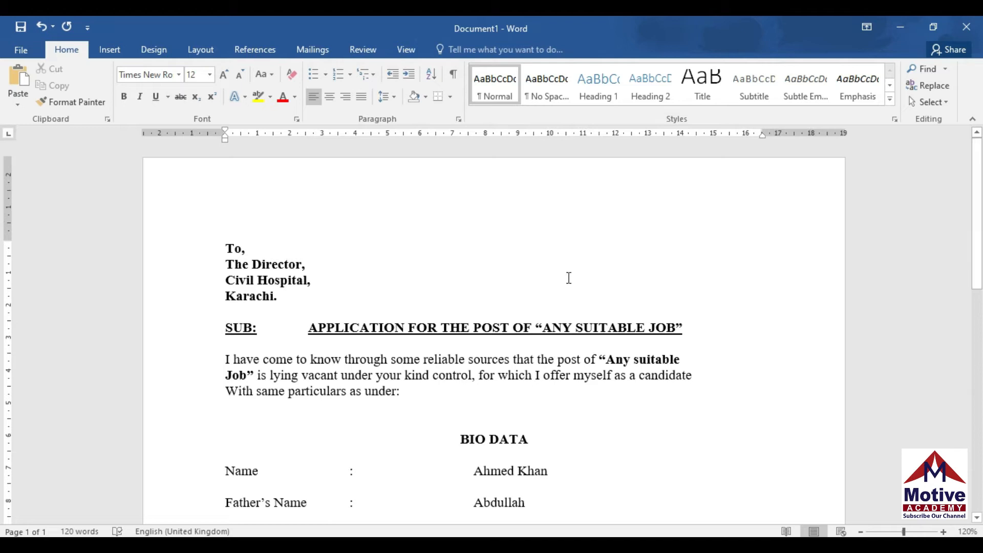
{"action": "left_click", "coordinate": [22, 52]}
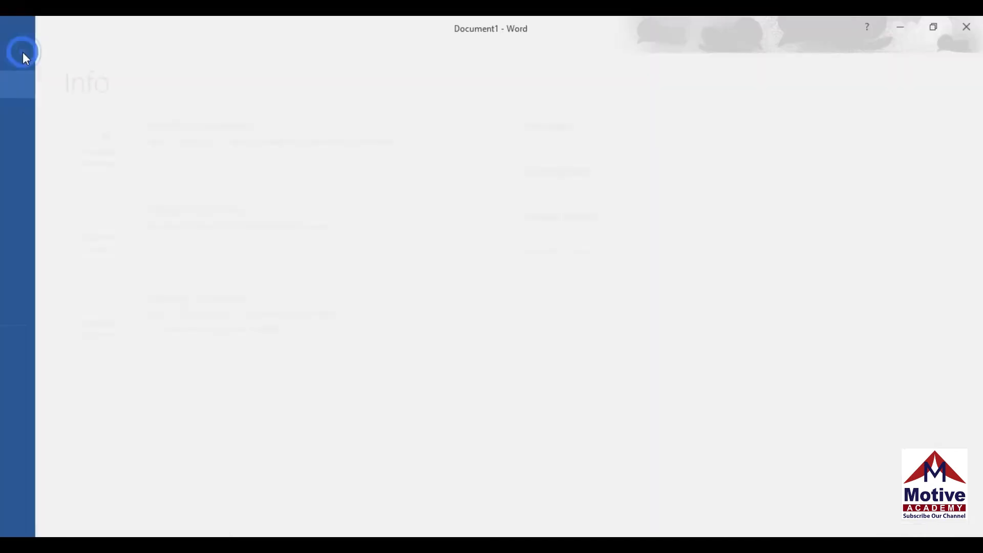
{"action": "left_click", "coordinate": [28, 50]}
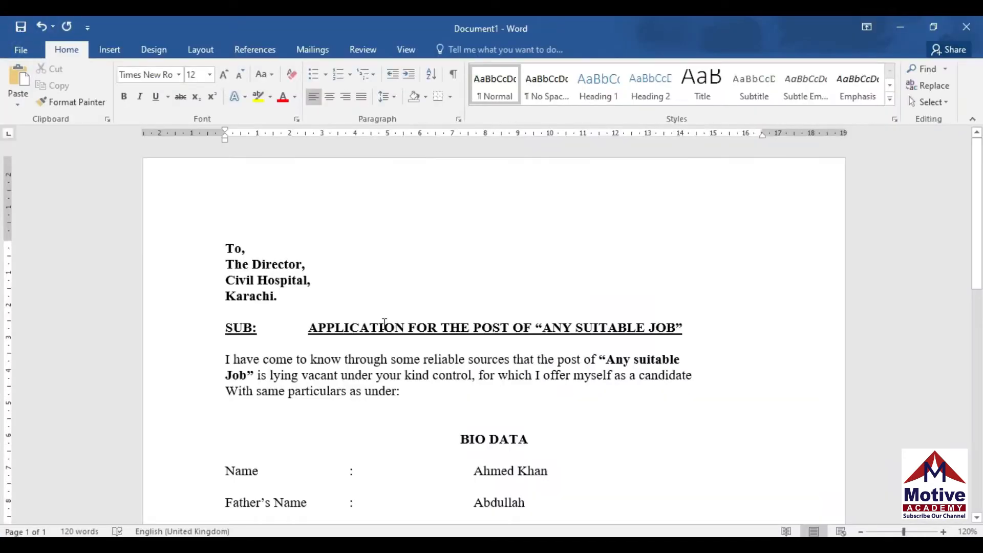
{"action": "left_click_drag", "start_coordinate": [977, 169], "coordinate": [979, 341]}
{"action": "scroll", "coordinate": [4, 346], "scroll_direction": "down", "scroll_amount": 2}
{"action": "scroll", "coordinate": [4, 307], "scroll_direction": "up", "scroll_amount": 10}
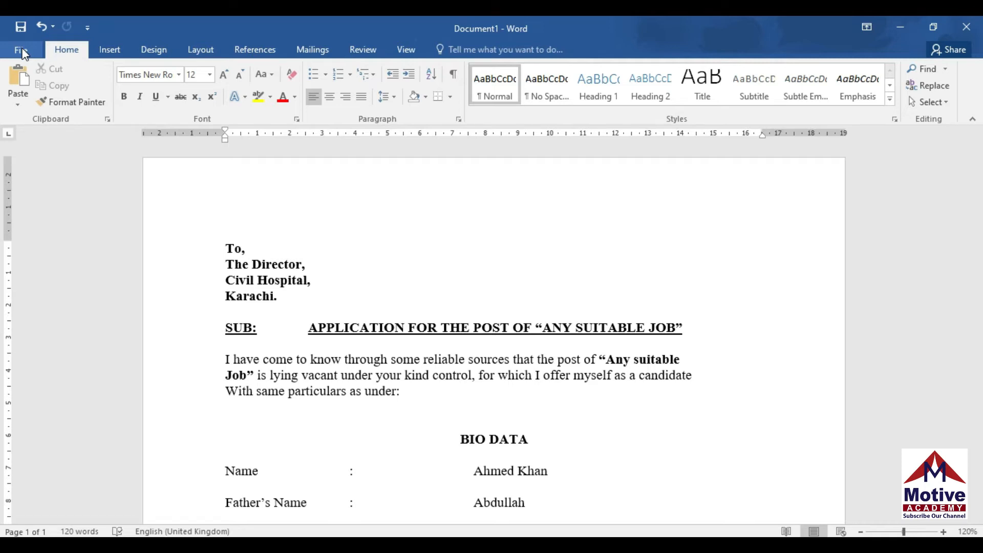
Create Document2 as a blank document from File > New
{"action": "left_click", "coordinate": [22, 50]}
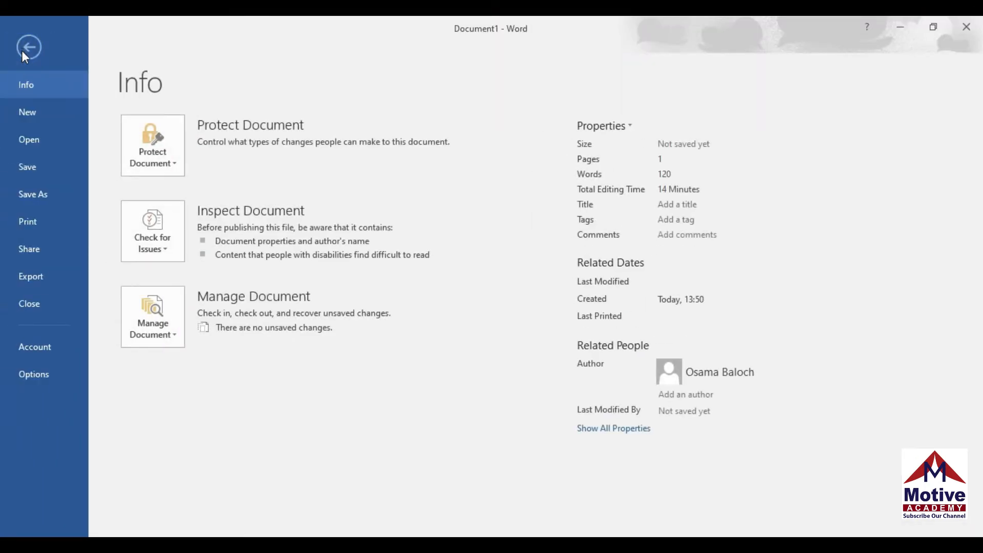
{"action": "left_click", "coordinate": [41, 119]}
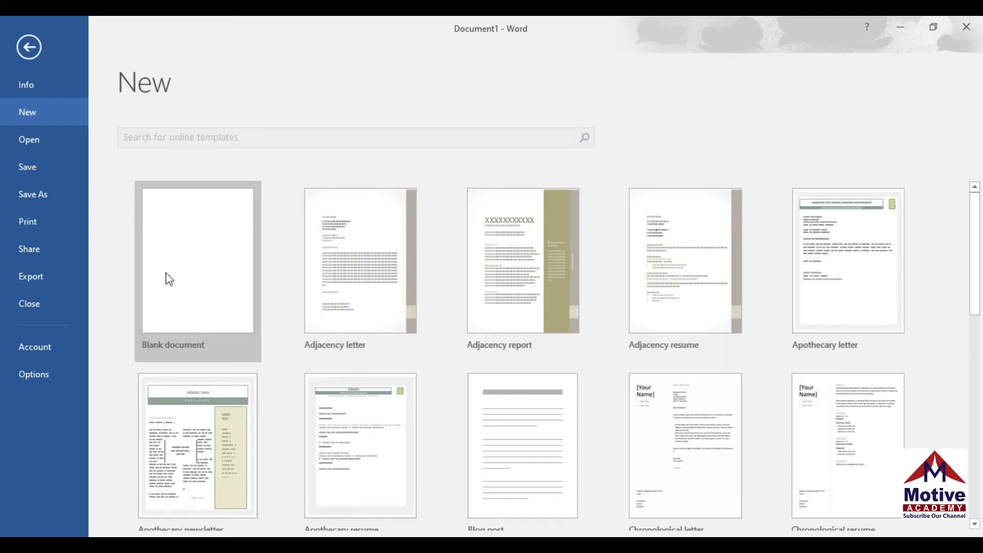
{"action": "left_click", "coordinate": [199, 277]}
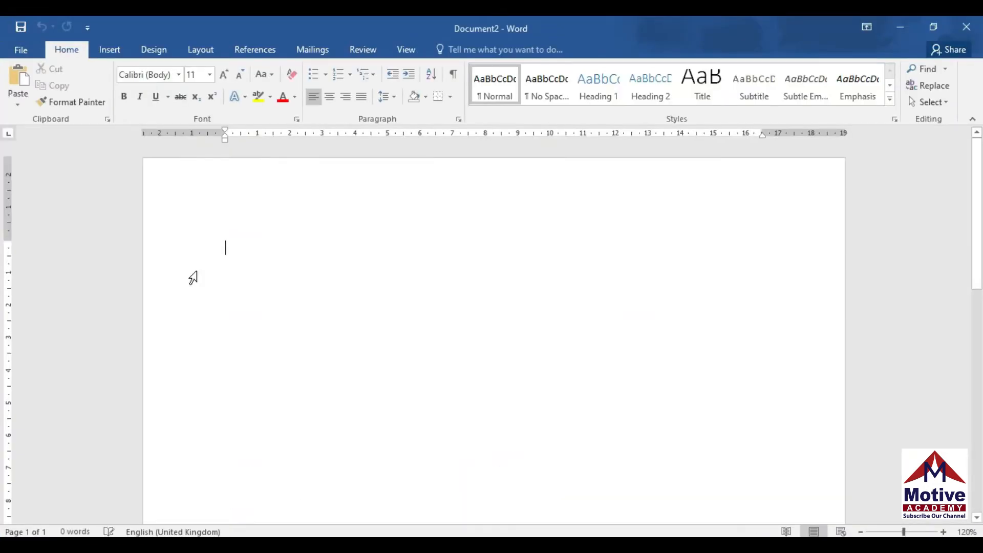
Choose A4 210 x 297 mm from the Layout tab's Size list
{"action": "left_click", "coordinate": [199, 49]}
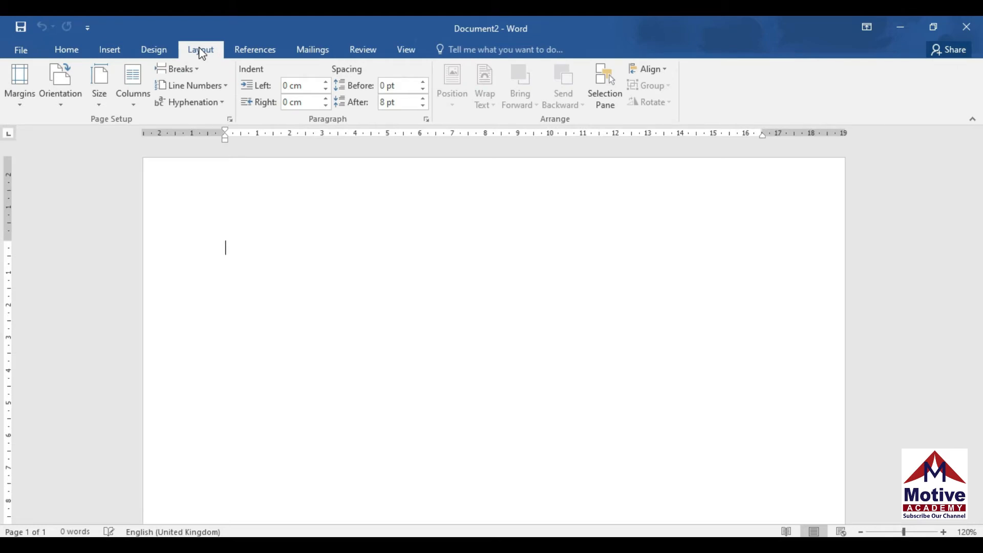
{"action": "left_click", "coordinate": [96, 105]}
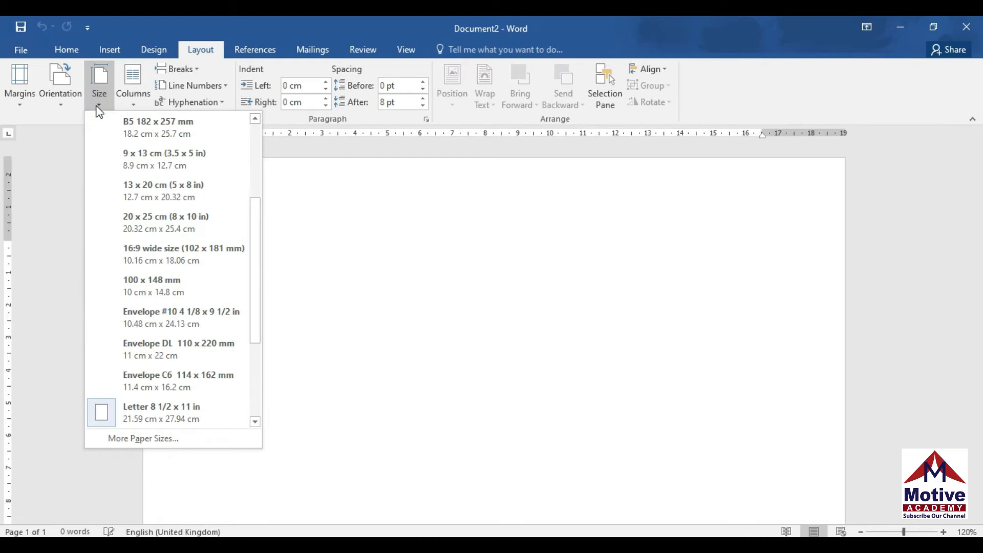
{"action": "left_click_drag", "start_coordinate": [256, 244], "coordinate": [275, 155]}
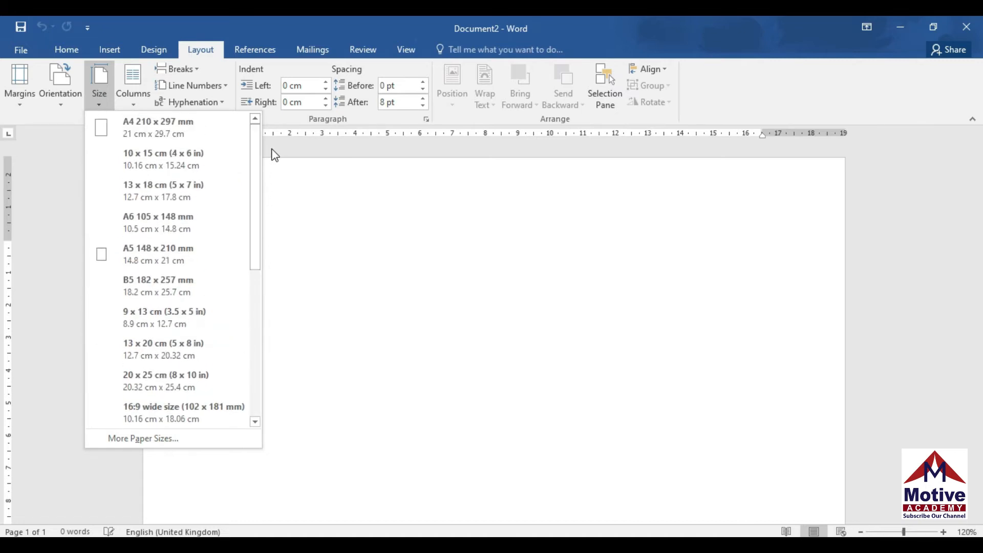
{"action": "left_click", "coordinate": [192, 139]}
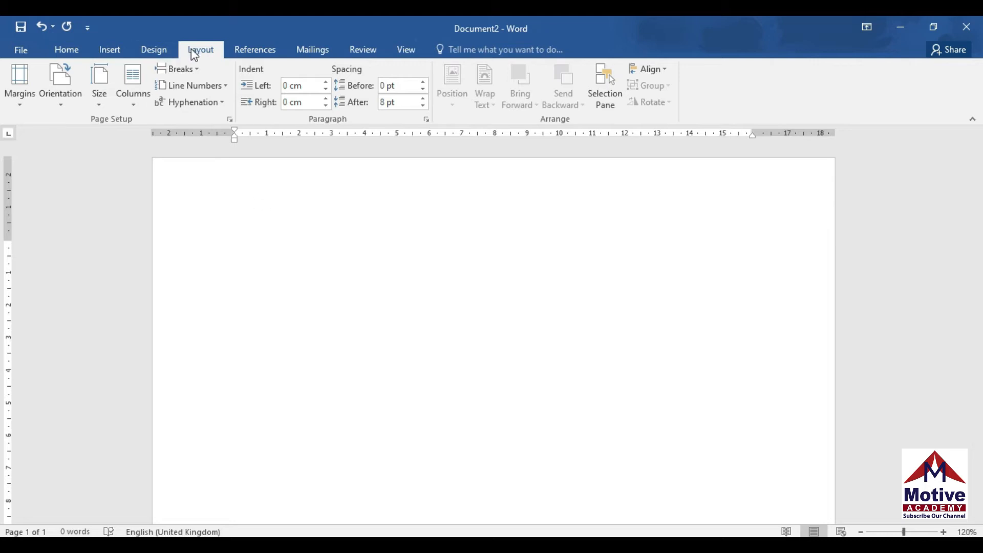
Centre the first line and set its font to Algerian, grown to size 16
{"action": "left_click", "coordinate": [75, 50]}
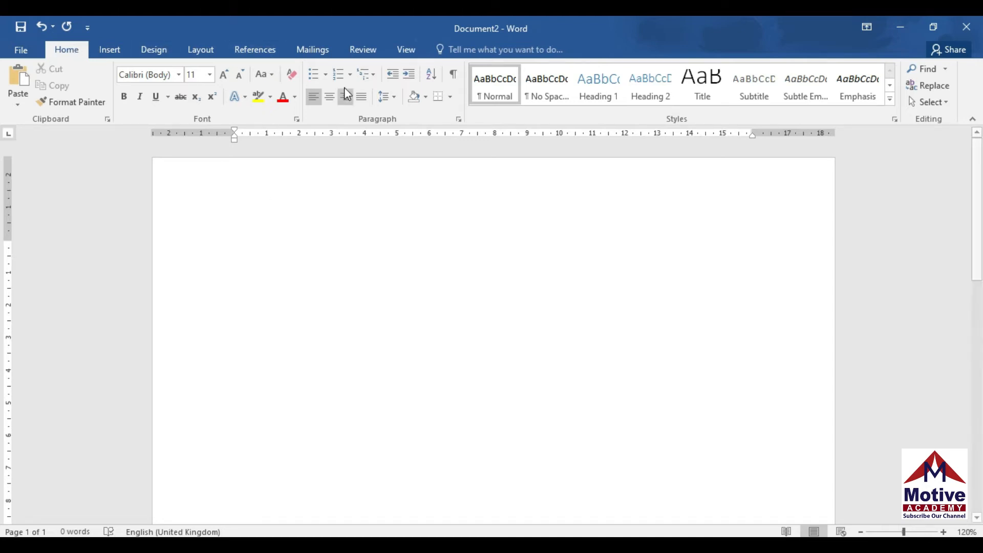
{"action": "left_click", "coordinate": [331, 96]}
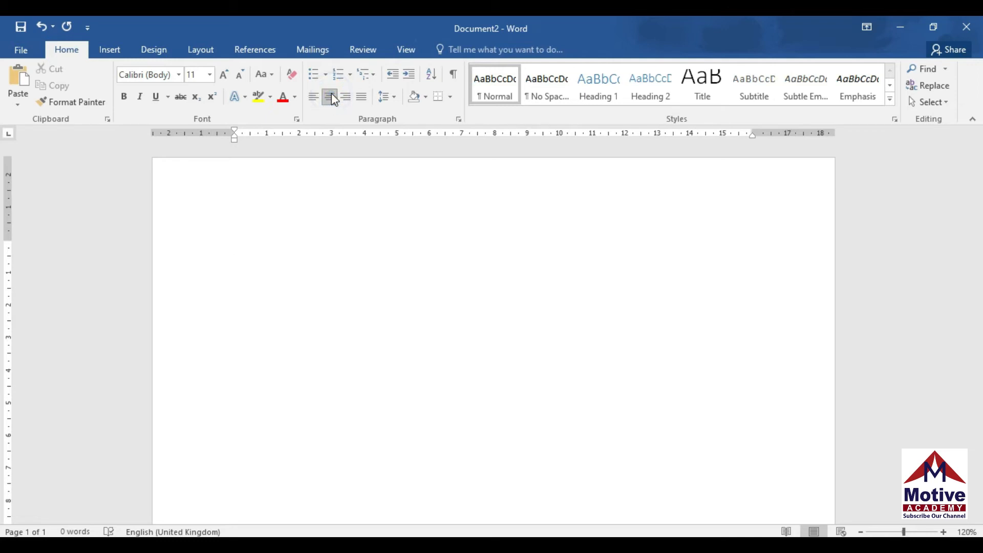
{"action": "left_click", "coordinate": [180, 78]}
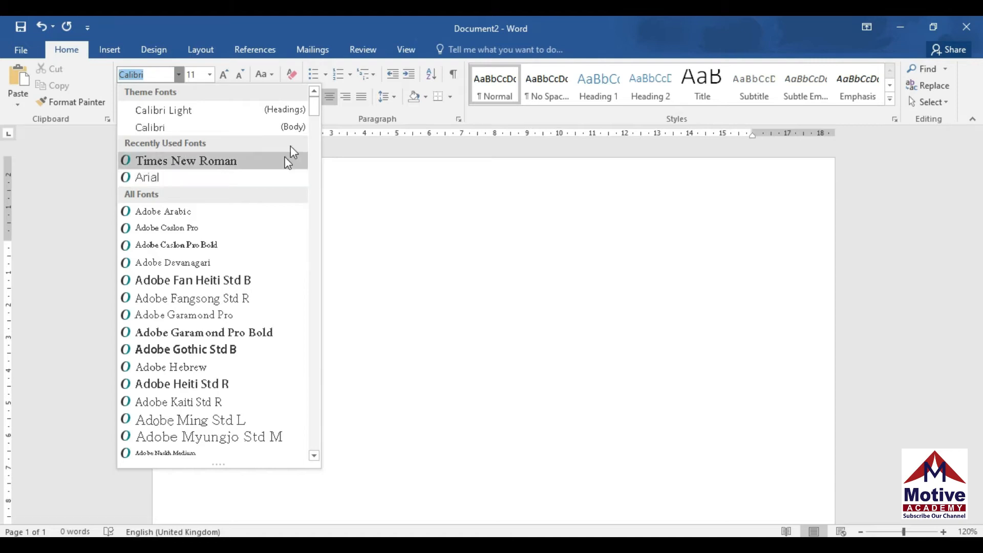
{"action": "left_click_drag", "start_coordinate": [314, 105], "coordinate": [313, 120]}
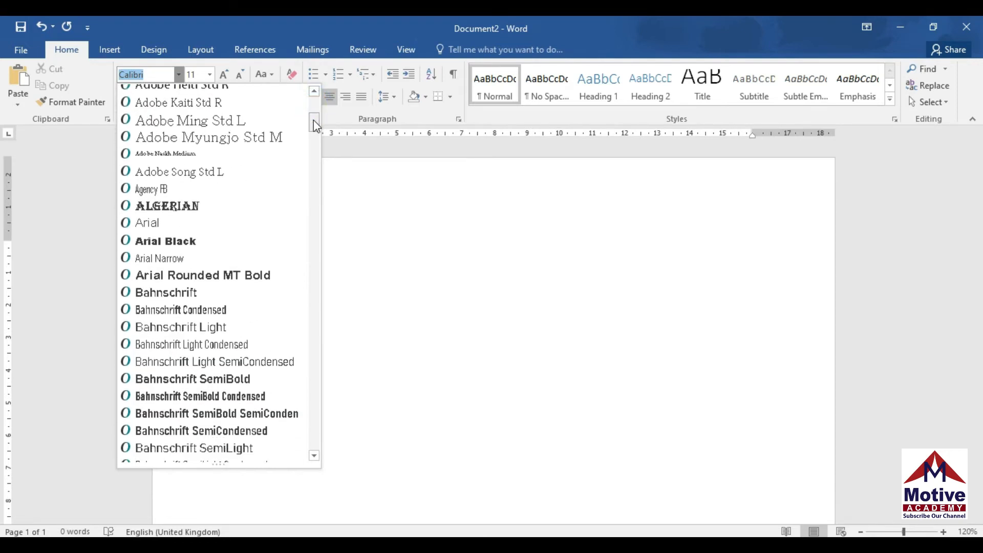
{"action": "left_click", "coordinate": [198, 210]}
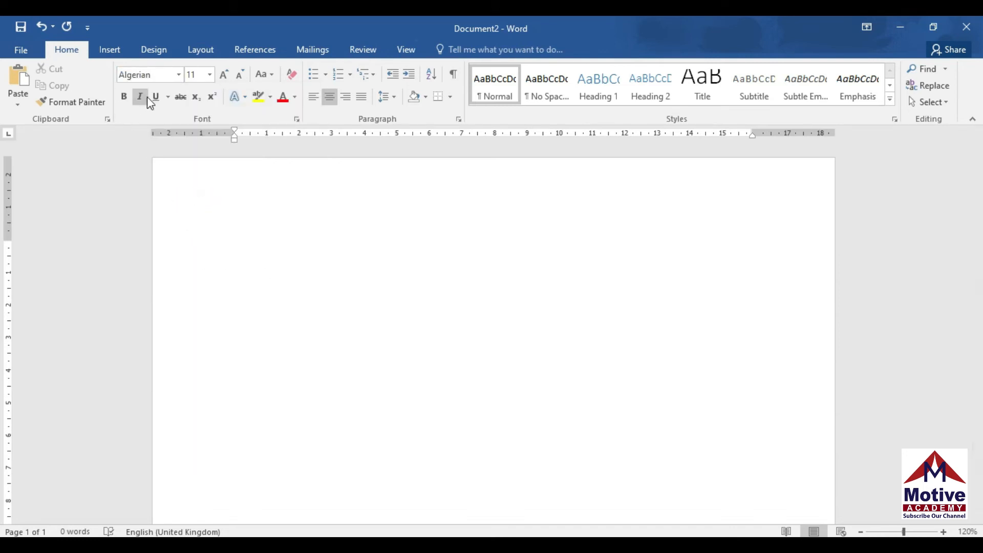
{"action": "left_click", "coordinate": [224, 76]}
{"action": "left_click", "coordinate": [224, 75]}
{"action": "left_click", "coordinate": [224, 75]}
Type the bold heading 'CURRICLUM VITAE' with 'OF' on the line below
{"action": "left_click", "coordinate": [123, 98]}
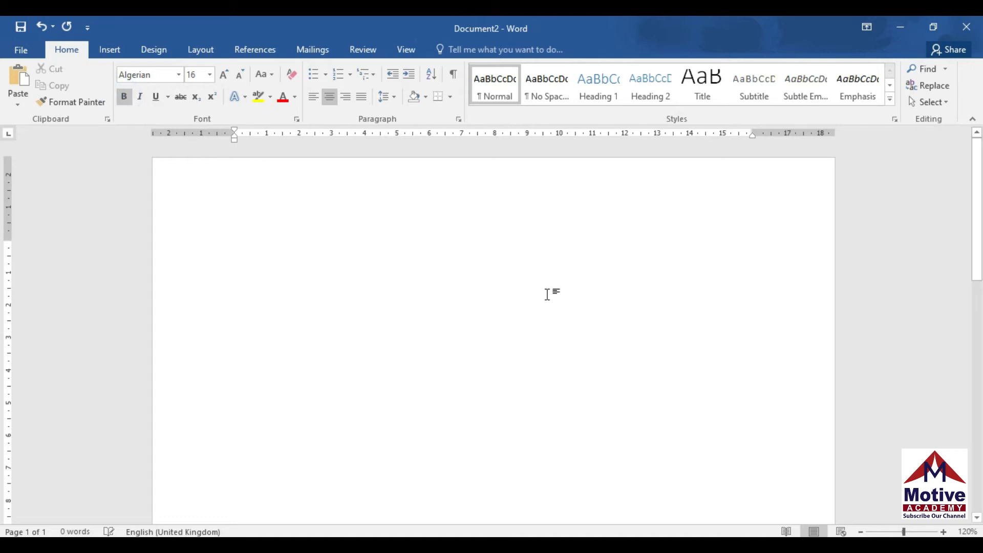
{"action": "type", "text": "C"}
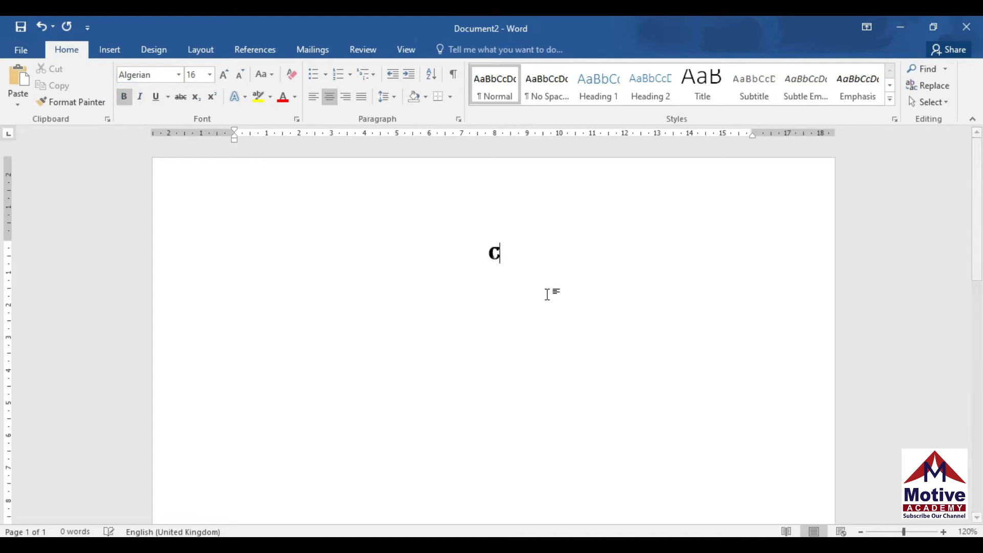
{"action": "type", "text": "URRIC"}
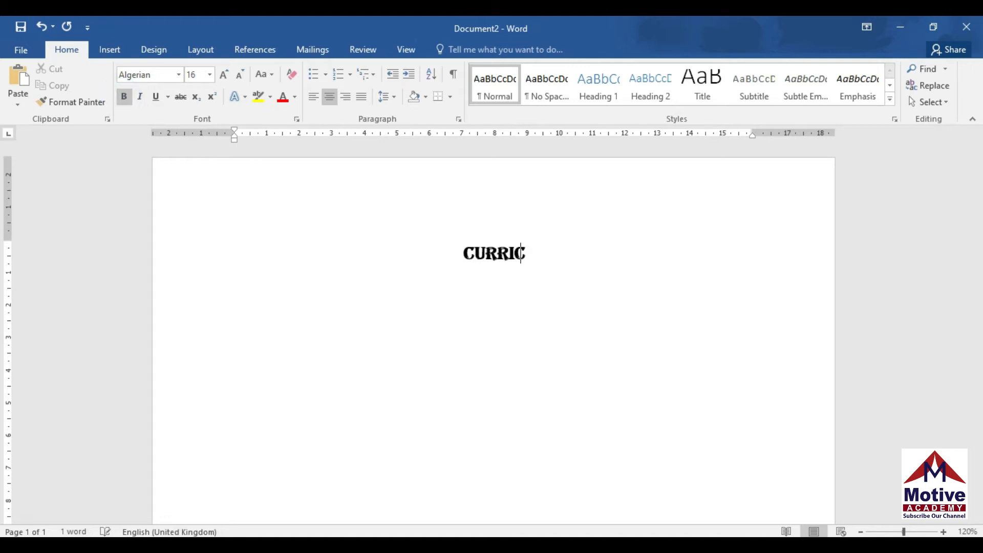
{"action": "type", "text": "LUM VITAE"}
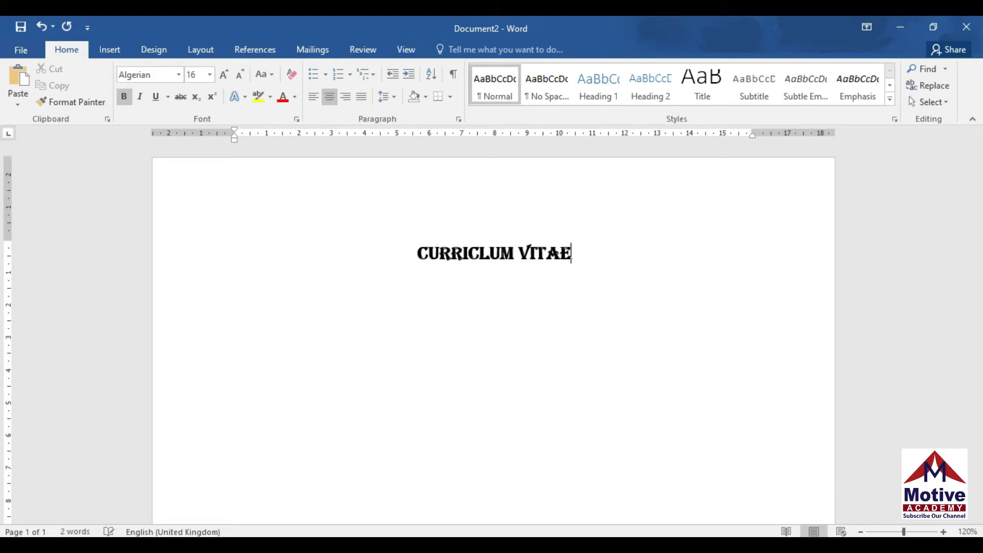
{"action": "key", "text": "Return"}
{"action": "type", "text": "OF"}
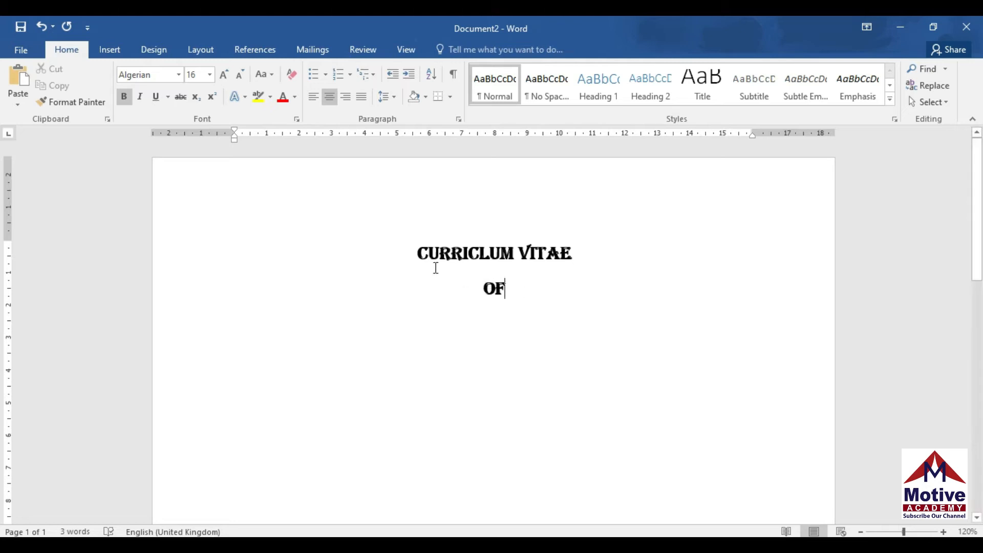
Give both heading lines 1.0 line spacing and remove the space after each paragraph
{"action": "left_click_drag", "start_coordinate": [418, 253], "coordinate": [521, 288]}
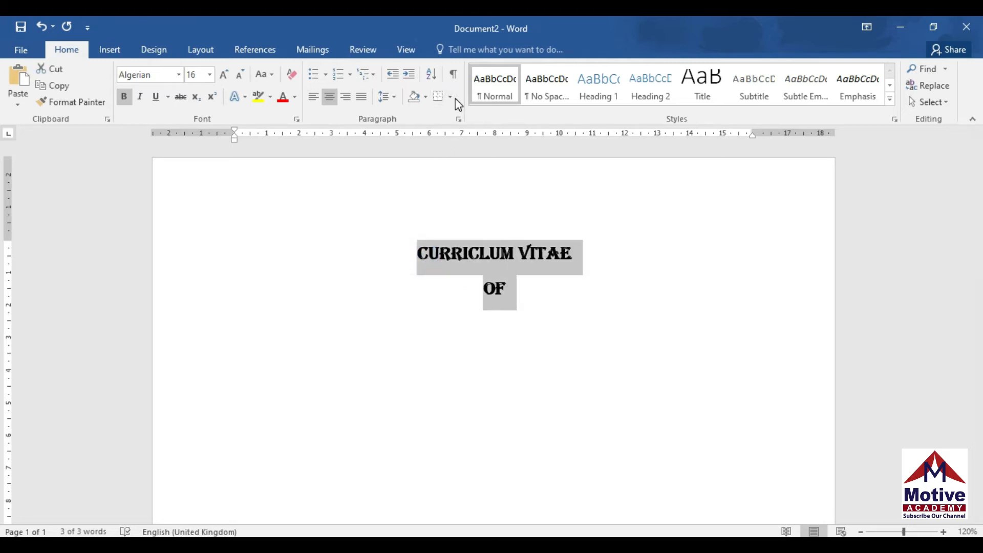
{"action": "left_click", "coordinate": [393, 97]}
{"action": "left_click", "coordinate": [395, 115]}
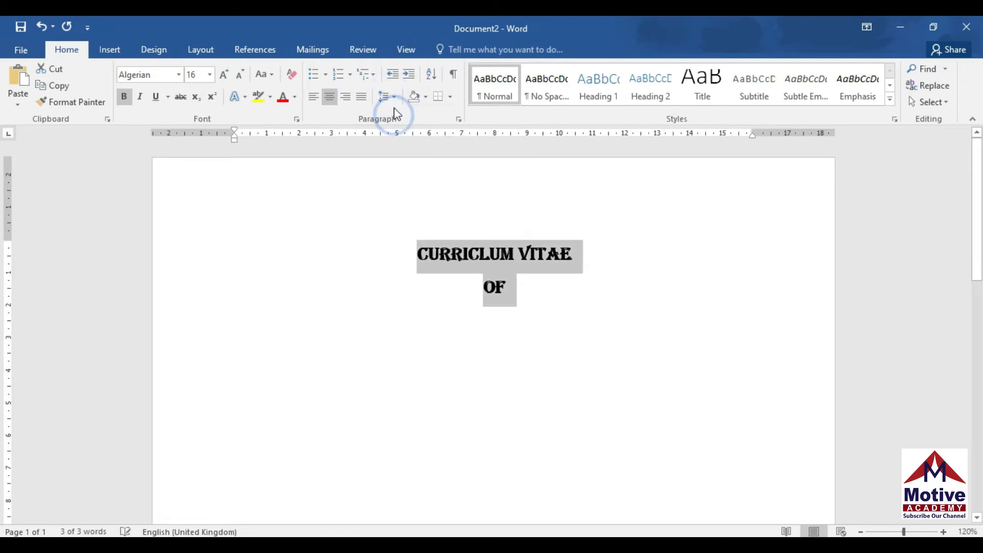
{"action": "left_click", "coordinate": [388, 96]}
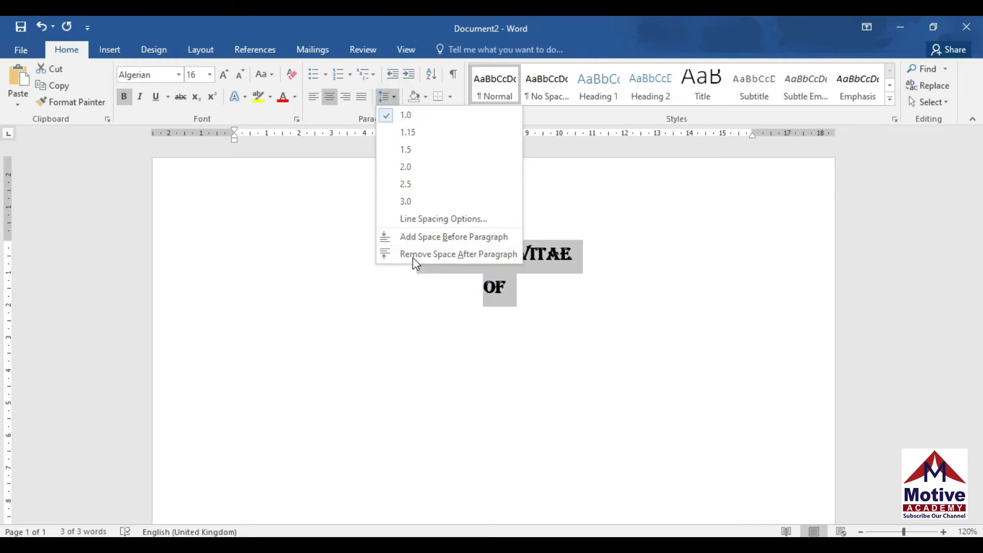
{"action": "left_click", "coordinate": [415, 254]}
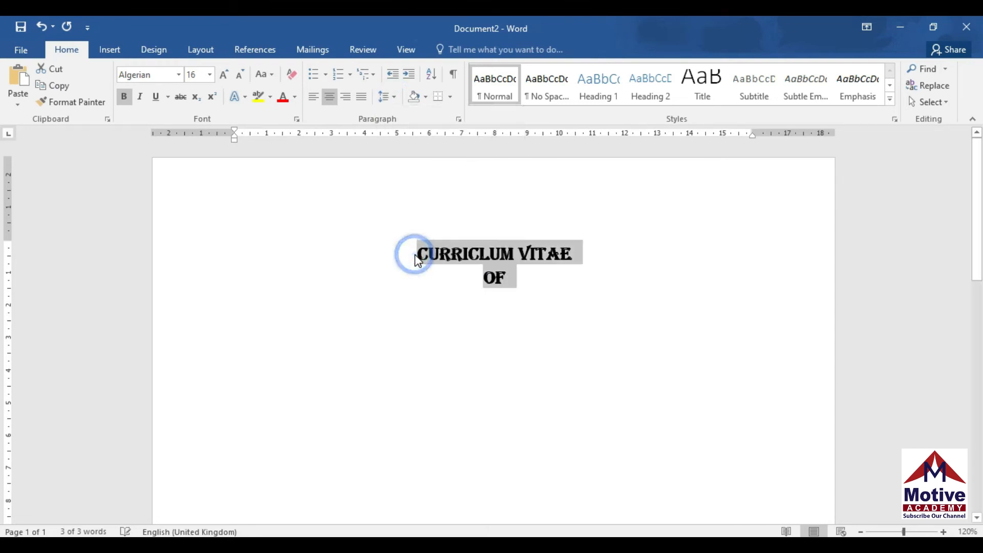
{"action": "left_click", "coordinate": [513, 279]}
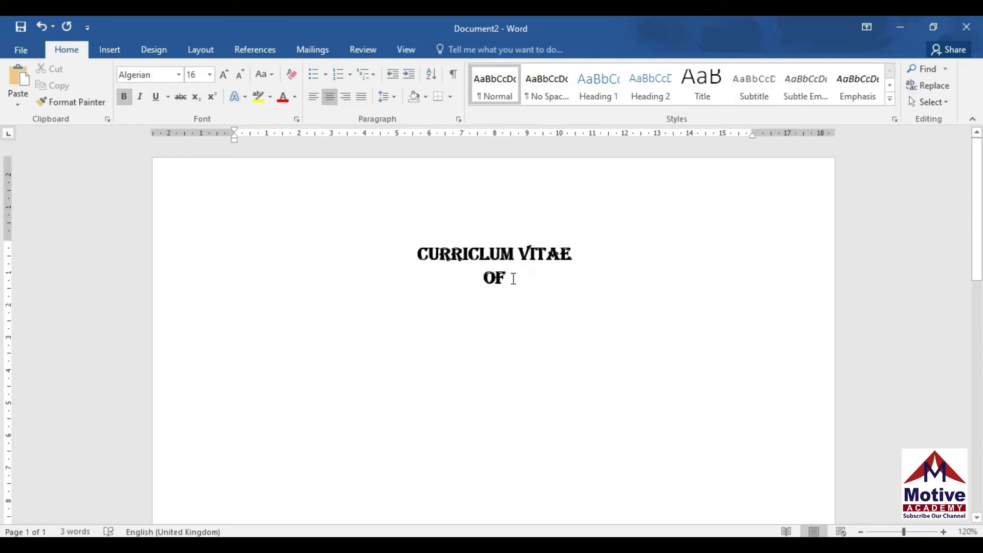
Below 'OF', start a left-aligned Times New Roman line and type the applicant's first name
{"action": "key", "text": "Return"}
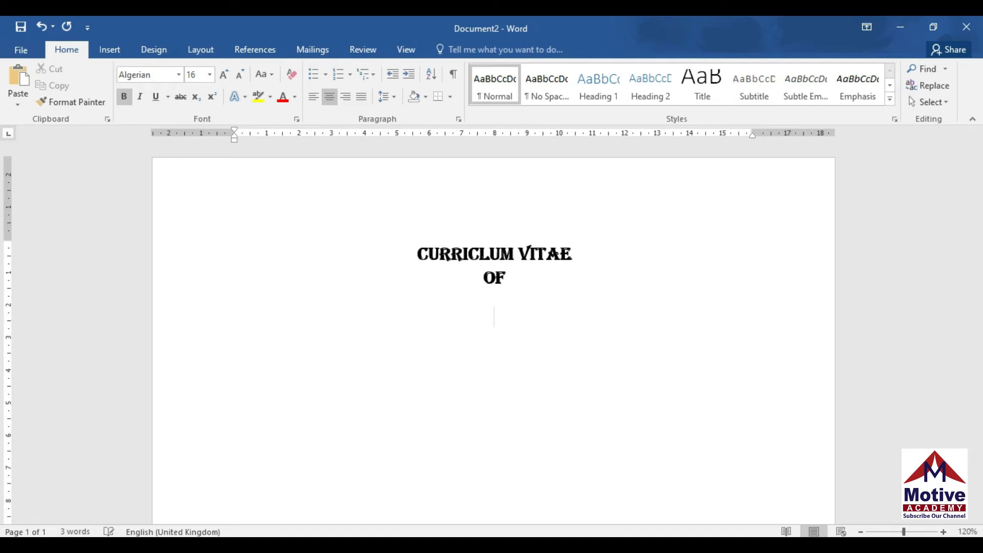
{"action": "left_click", "coordinate": [319, 104]}
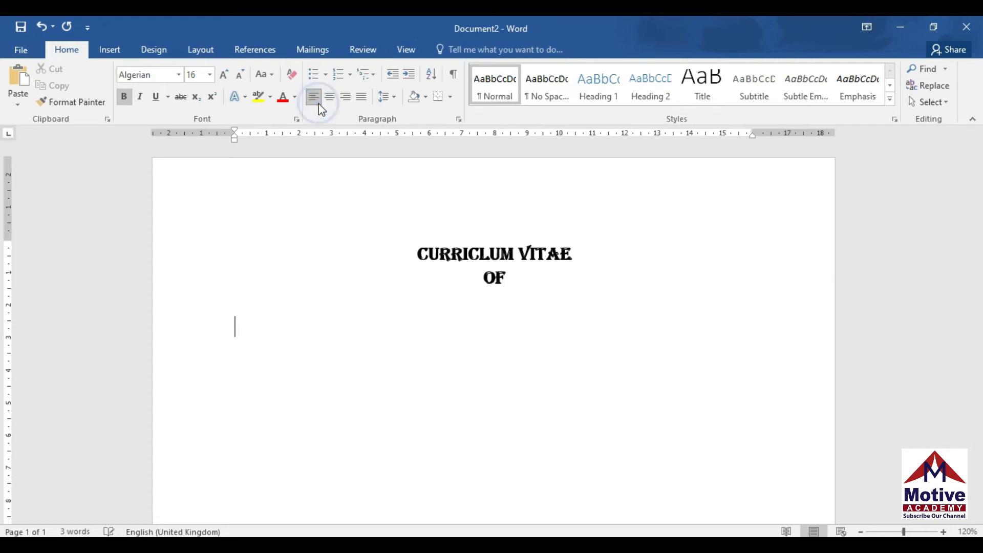
{"action": "left_click", "coordinate": [179, 75]}
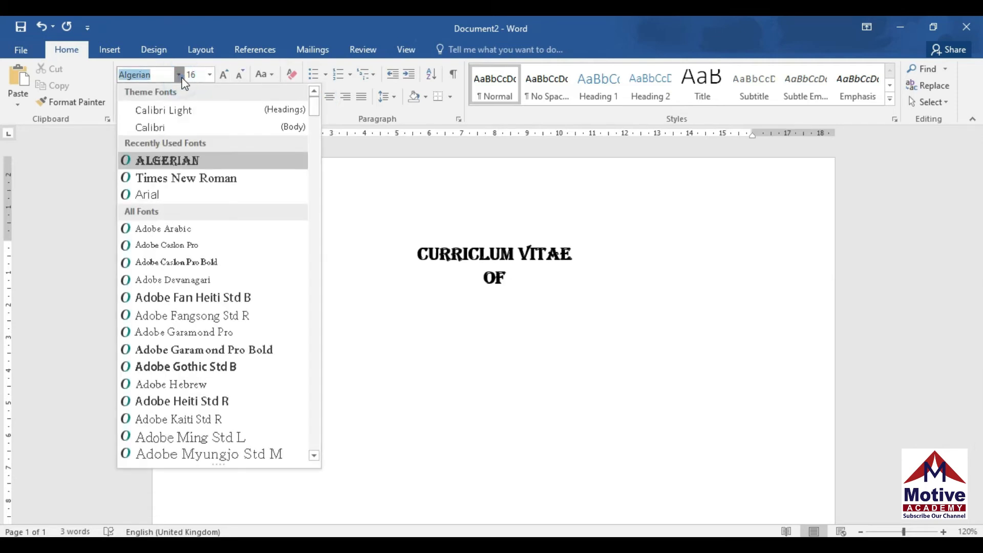
{"action": "left_click", "coordinate": [187, 179]}
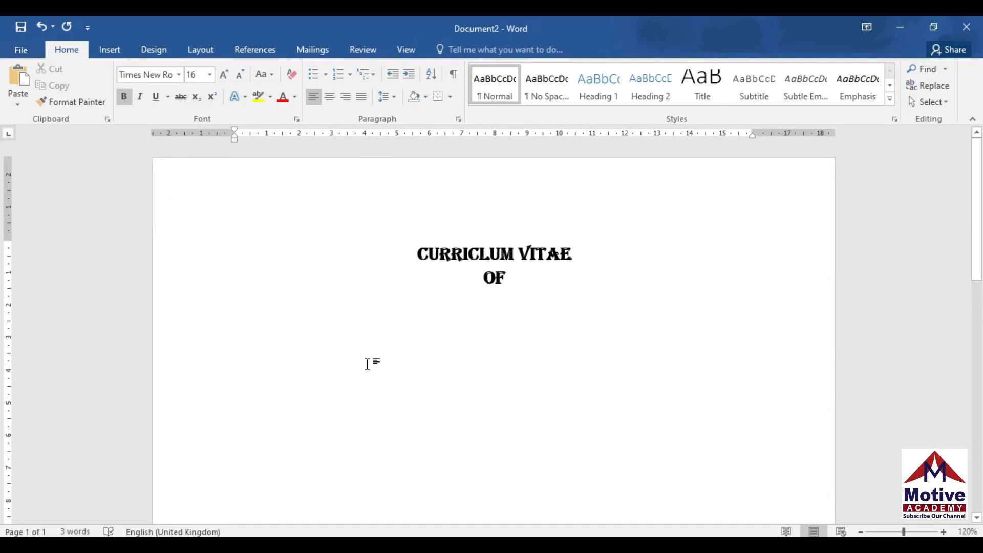
{"action": "type", "text": "ABDUL"}
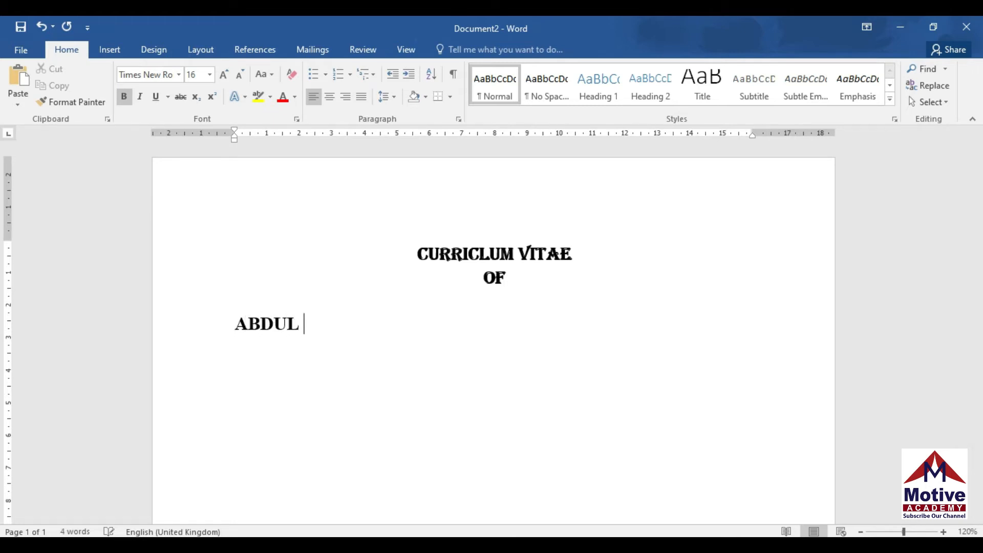
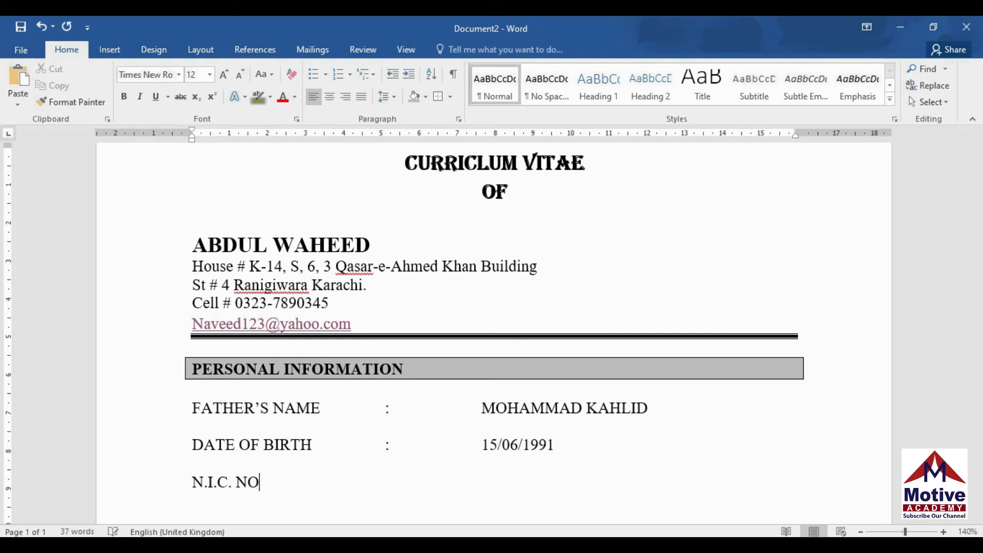
Complete the N.I.C. NO. row with a tab-aligned colon and the identity card number
{"action": "key", "text": "Tab"}
{"action": "type", "text": ":"}
{"action": "key", "text": "Tab"}
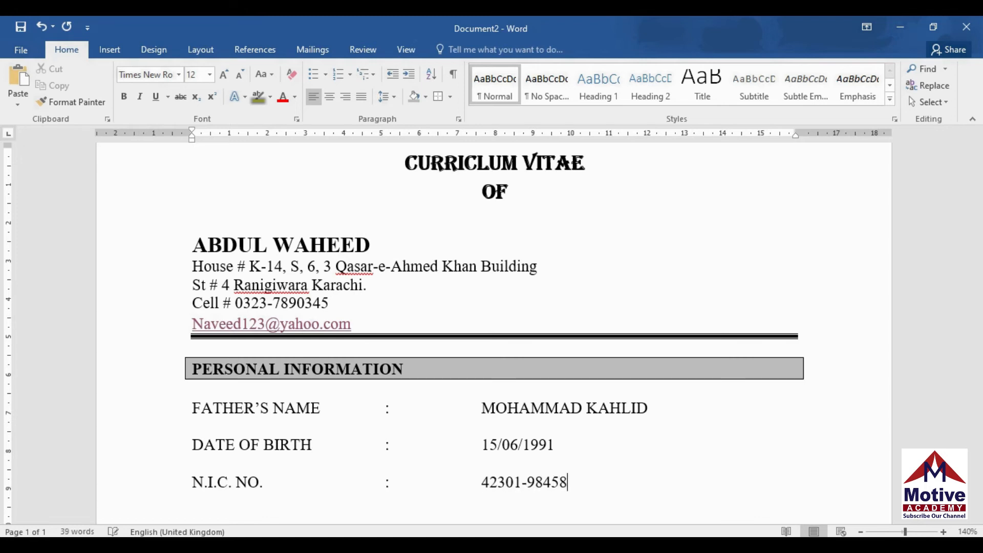
Add a RELIGION row with an aligned colon and the value ISLAM
{"action": "key", "text": "Return"}
{"action": "key", "text": "Return"}
{"action": "type", "text": "RE"}
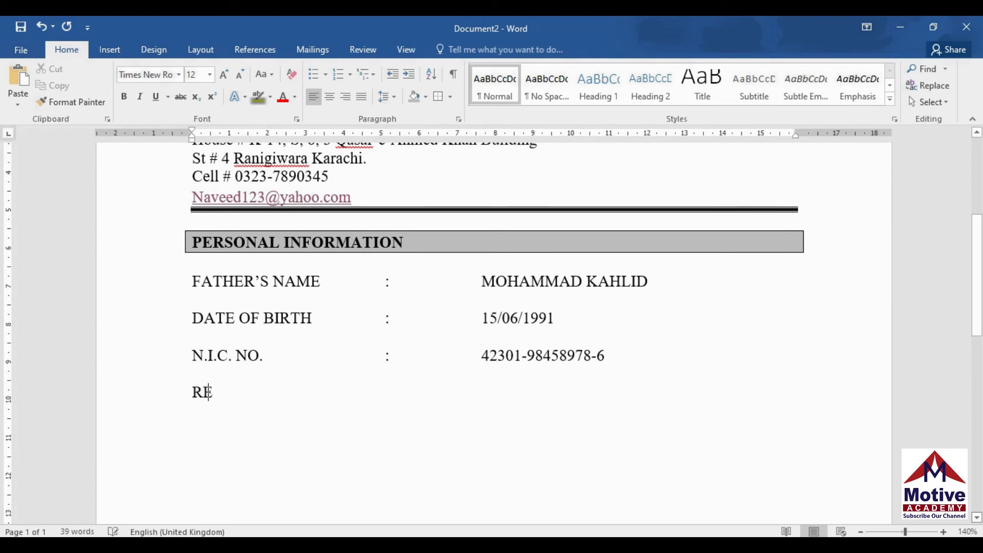
{"action": "type", "text": "LIGION"}
{"action": "key", "text": "Tab"}
{"action": "key", "text": "Tab"}
{"action": "type", "text": ":"}
{"action": "key", "text": "Tab"}
{"action": "type", "text": "ISLAM"}
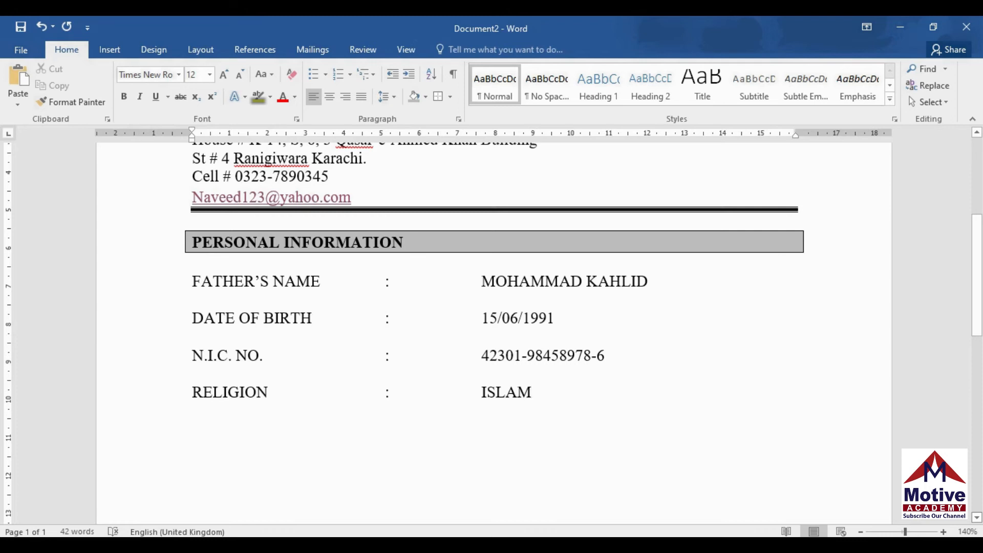
Add a NATIONALITY row with an aligned colon and the value PAKISTANI
{"action": "key", "text": "Return"}
{"action": "key", "text": "Return"}
{"action": "type", "text": "NATIONALITY"}
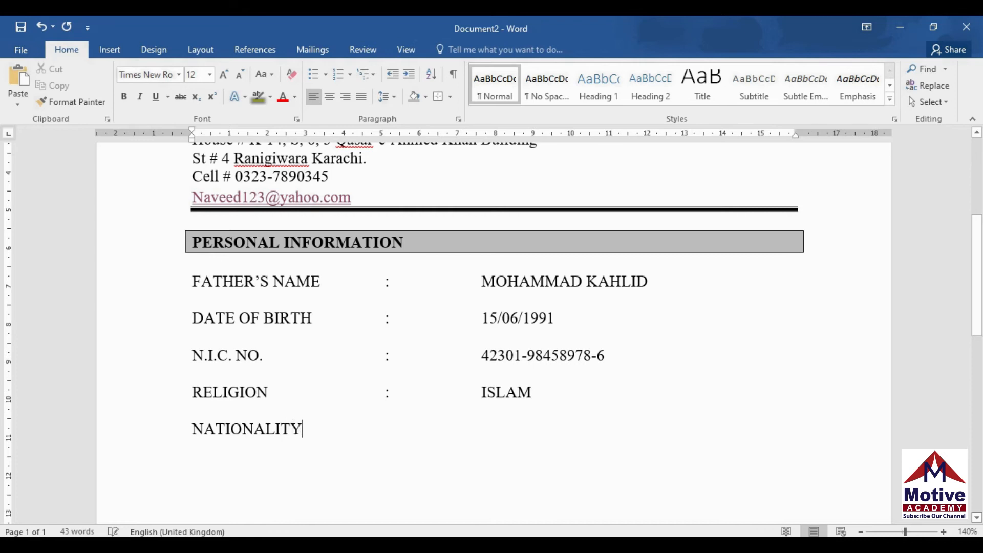
{"action": "key", "text": "Tab"}
{"action": "key", "text": "Tab"}
{"action": "type", "text": ":"}
{"action": "key", "text": "Tab"}
{"action": "key", "text": "Tab"}
{"action": "type", "text": "PAKISTANI"}
Start a new row labelled 'DOMICILE/ PRC' in capitals
{"action": "key", "text": "Return"}
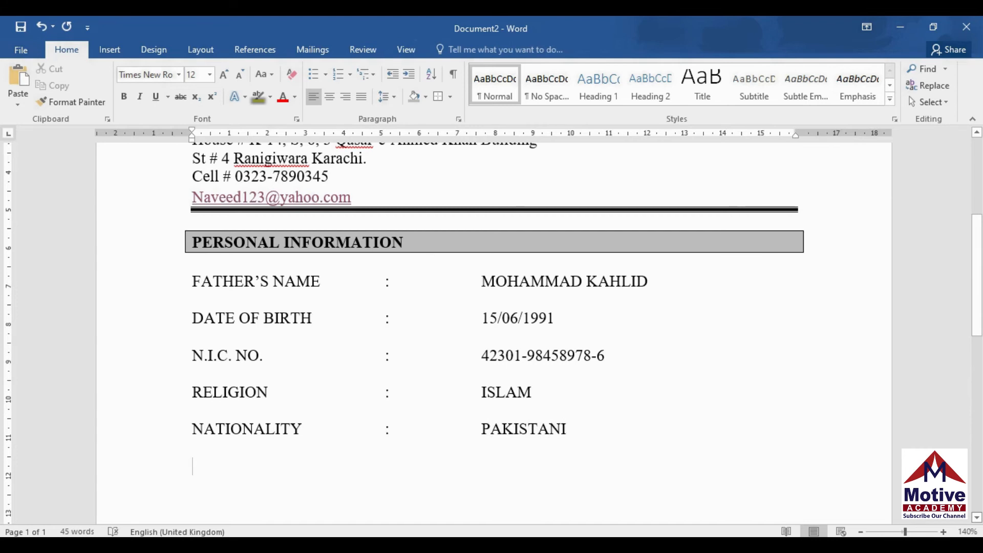
{"action": "type", "text": "DOMICILE"}
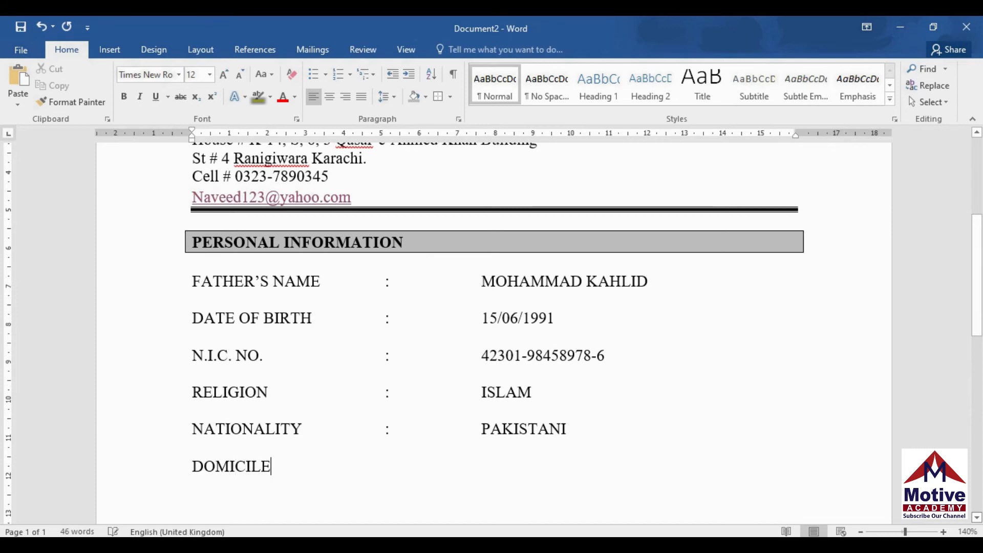
{"action": "key", "text": "Tab"}
{"action": "key", "text": "Tab"}
{"action": "key", "text": "Tab"}
{"action": "type", "text": ":"}
{"action": "key", "text": "BackSpace"}
{"action": "key", "text": "BackSpace"}
{"action": "key", "text": "BackSpace"}
{"action": "key", "text": "BackSpace"}
{"action": "type", "text": "/ prc"}
{"action": "key", "text": "BackSpace"}
{"action": "key", "text": "BackSpace"}
{"action": "key", "text": "BackSpace"}
{"action": "type", "text": "p"}
{"action": "key", "text": "BackSpace"}
{"action": "type", "text": "PRC"}
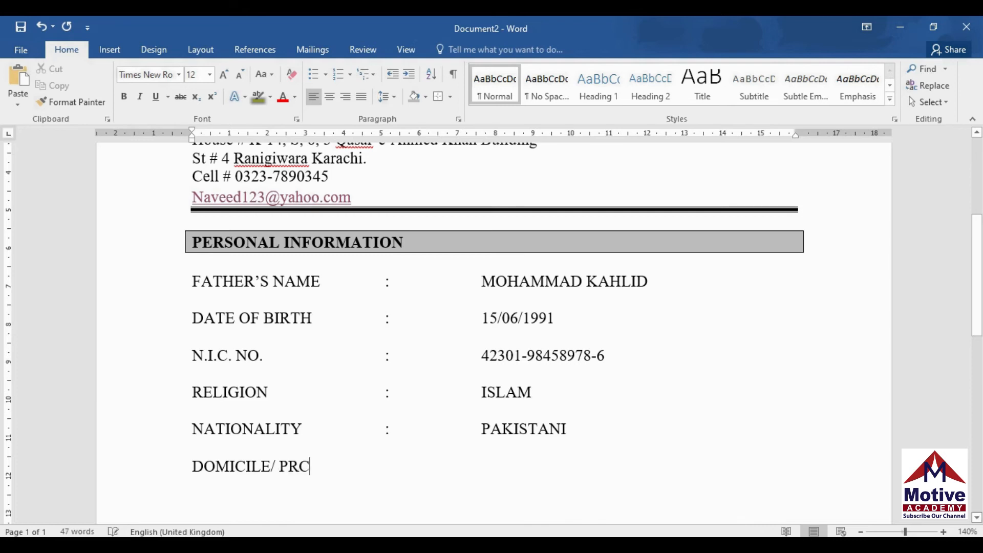
Fill the DOMICILE/ PRC row with an aligned colon and KARACHI (SOUTH)
{"action": "key", "text": "Tab"}
{"action": "type", "text": ":"}
{"action": "key", "text": "Tab"}
{"action": "key", "text": "Tab"}
{"action": "type", "text": "kARACH"}
{"action": "key", "text": "BackSpace"}
{"action": "key", "text": "BackSpace"}
{"action": "key", "text": "BackSpace"}
{"action": "key", "text": "BackSpace"}
{"action": "key", "text": "BackSpace"}
{"action": "key", "text": "BackSpace"}
{"action": "type", "text": "k"}
{"action": "key", "text": "BackSpace"}
{"action": "type", "text": "KARACHI"}
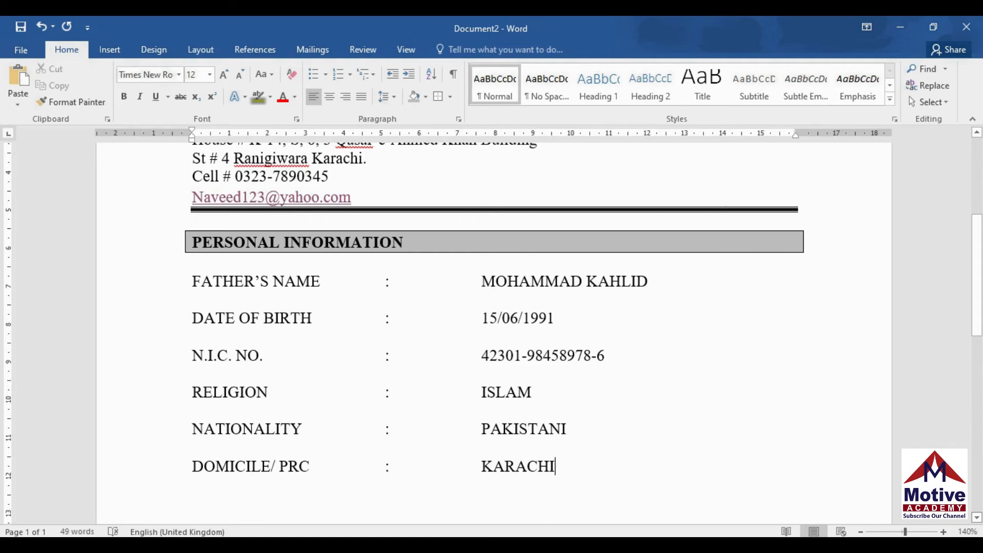
{"action": "type", "text": " (SOUTH)"}
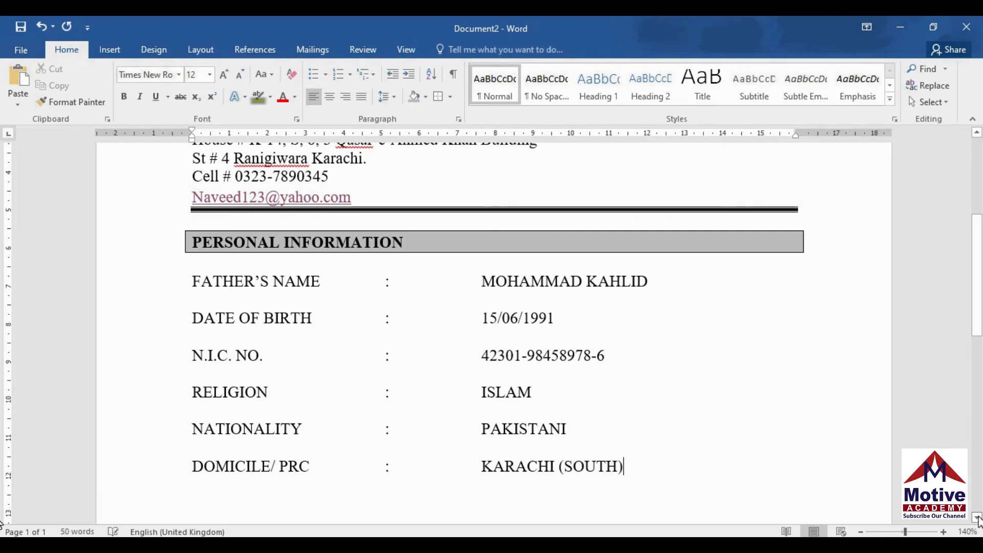
Add a MARITAL STATUS row reading UNMARRIED, leaving an empty line below
{"action": "key", "text": "Return"}
{"action": "type", "text": "m"}
{"action": "key", "text": "BackSpace"}
{"action": "type", "text": "M"}
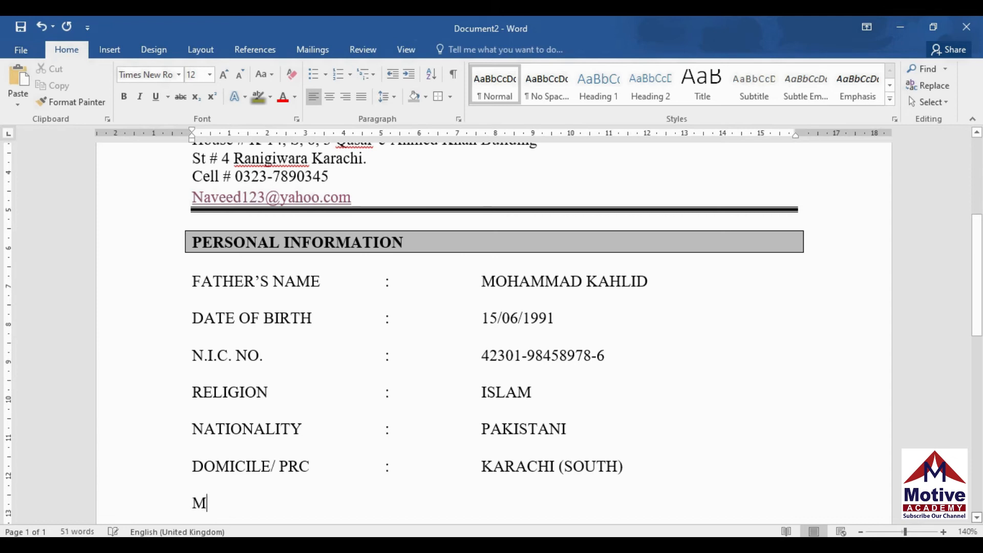
{"action": "type", "text": "ARITAL ST"}
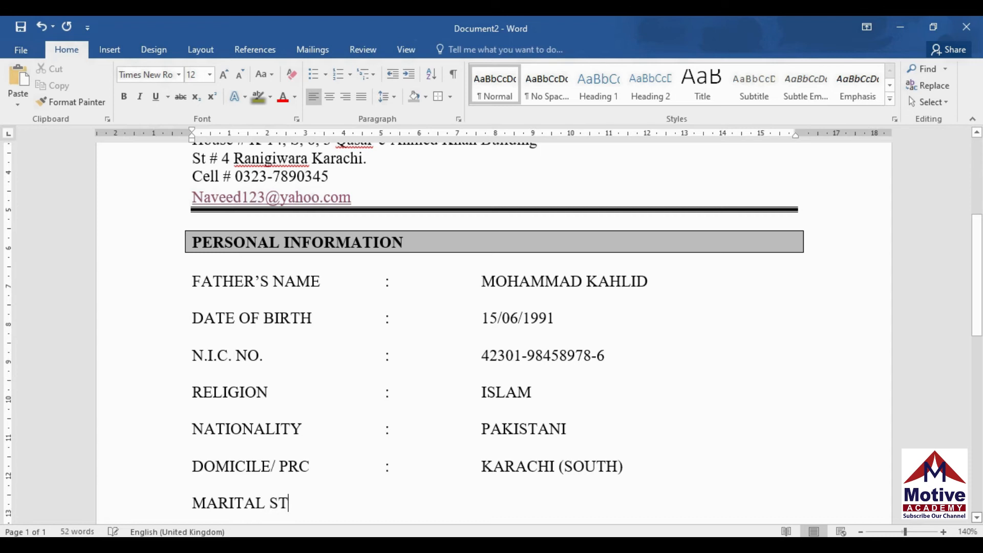
{"action": "type", "text": "ATUS"}
{"action": "key", "text": "Tab"}
{"action": "key", "text": "Tab"}
{"action": "key", "text": "Tab"}
{"action": "type", "text": ":"}
{"action": "key", "text": "Tab"}
{"action": "key", "text": "Tab"}
{"action": "key", "text": "Tab"}
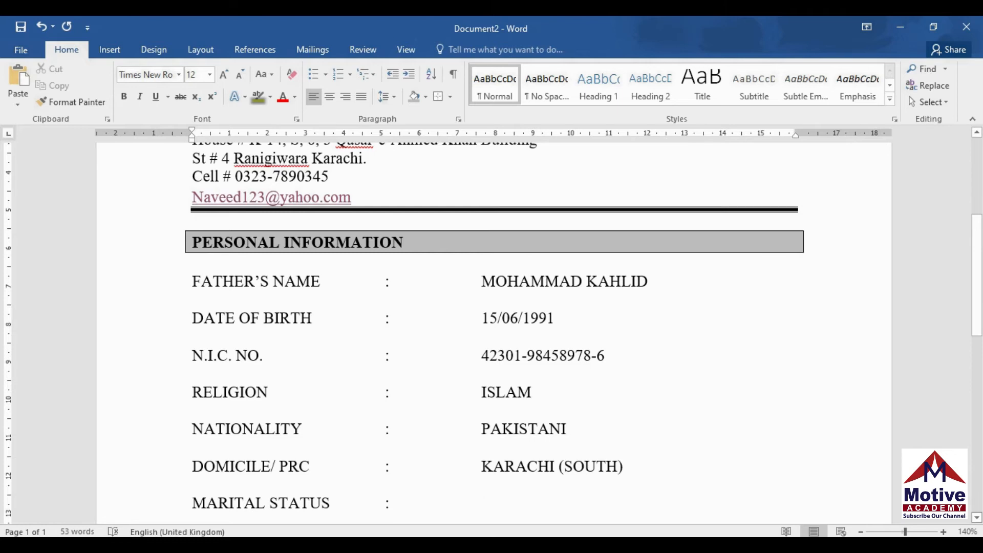
{"action": "type", "text": "UNMA"}
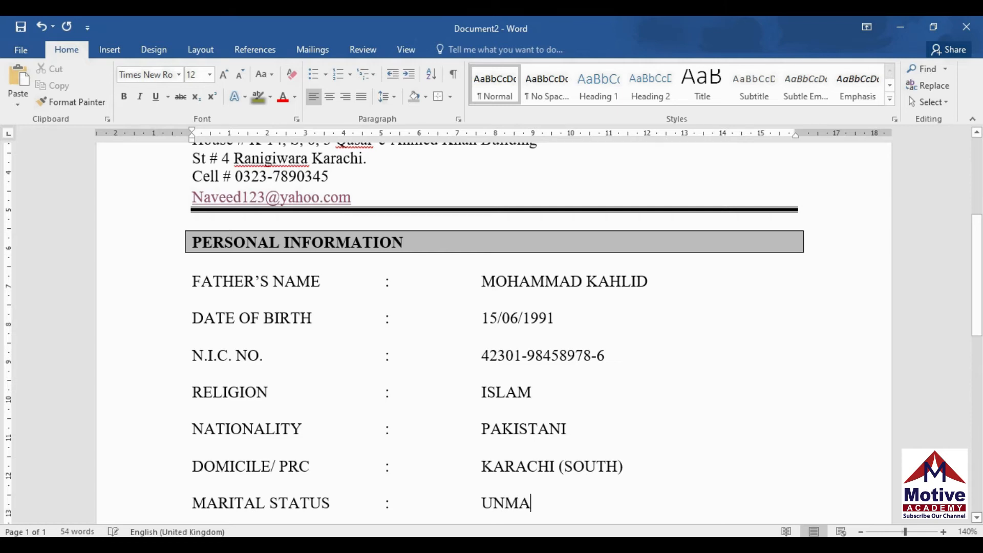
{"action": "type", "text": "RRIED"}
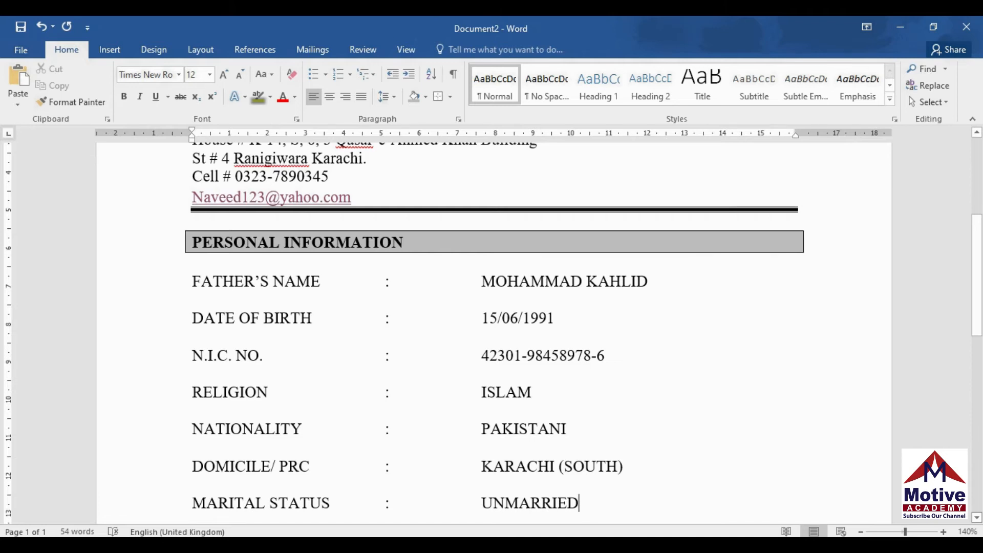
{"action": "key", "text": "Return"}
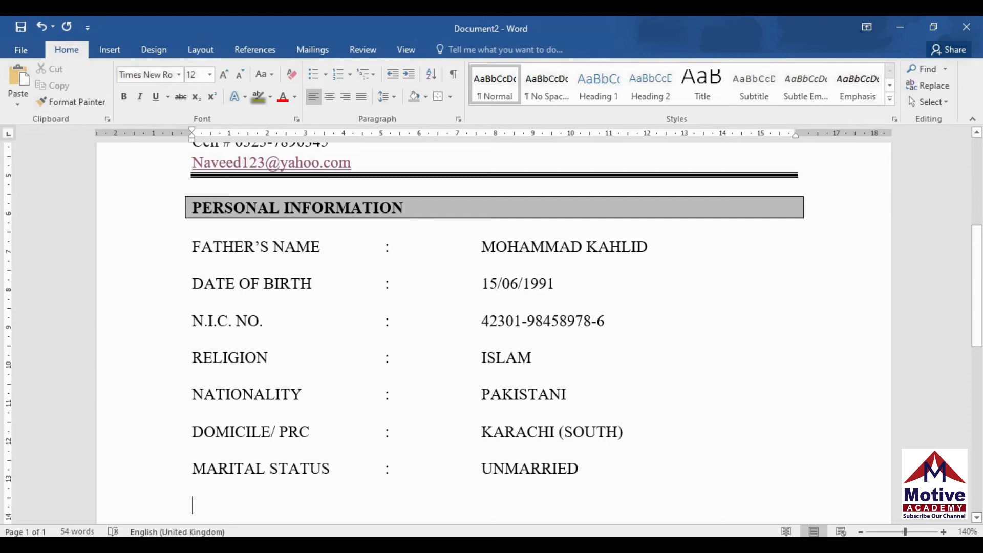
Type the heading 'ACADEMIC QUALIFATION' below the personal information rows
{"action": "type", "text": "ACADEMY QUALIFATION"}
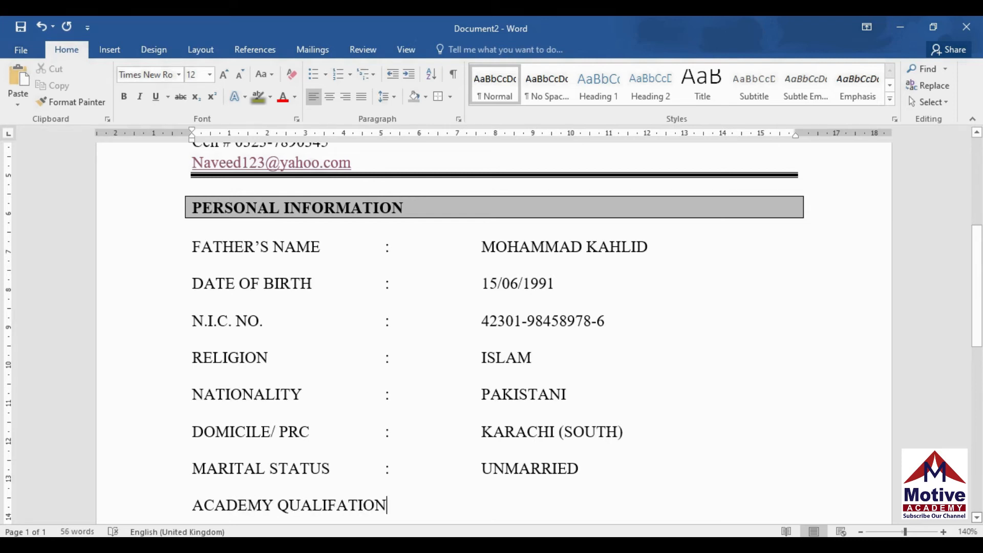
{"action": "key", "text": "Left"}
{"action": "key", "text": "Left"}
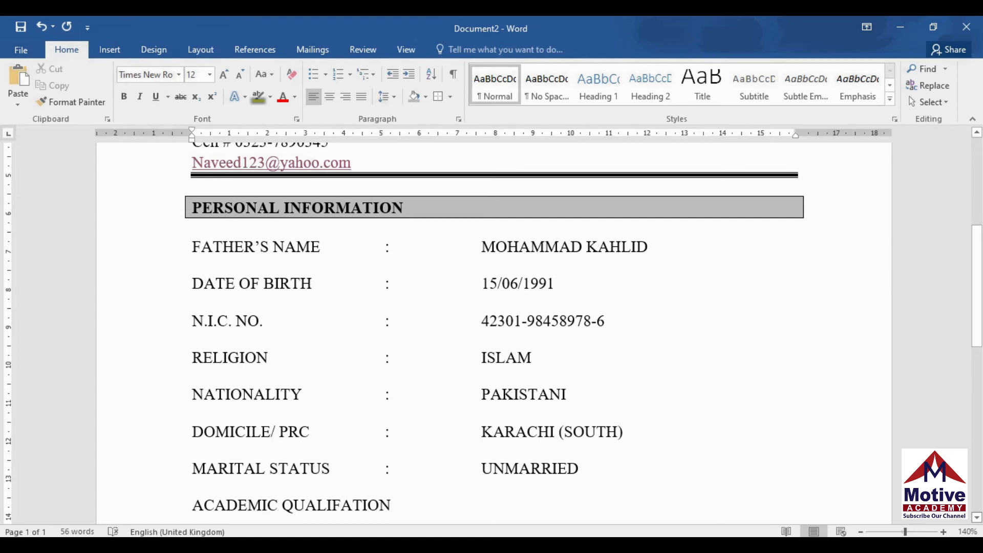
{"action": "key", "text": "Right"}
{"action": "key", "text": "Right"}
{"action": "key", "text": "Right"}
{"action": "key", "text": "Right"}
{"action": "key", "text": "Right"}
{"action": "key", "text": "Right"}
{"action": "key", "text": "Right"}
{"action": "key", "text": "Right"}
{"action": "key", "text": "Right"}
{"action": "key", "text": "Right"}
{"action": "key", "text": "Right"}
{"action": "key", "text": "Return"}
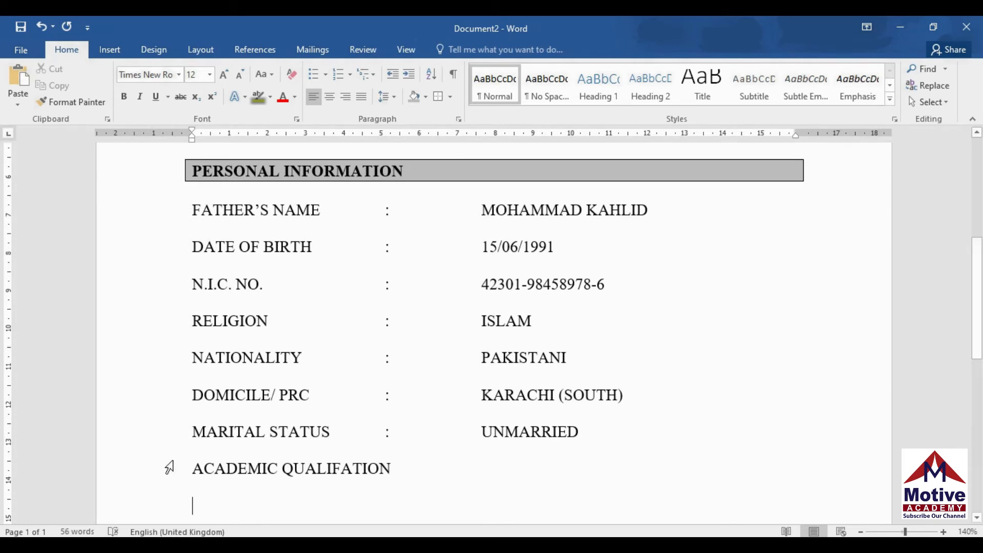
Make the ACADEMIC QUALIFATION heading bold with grey shading and an outside box border
{"action": "left_click_drag", "start_coordinate": [189, 468], "coordinate": [391, 469]}
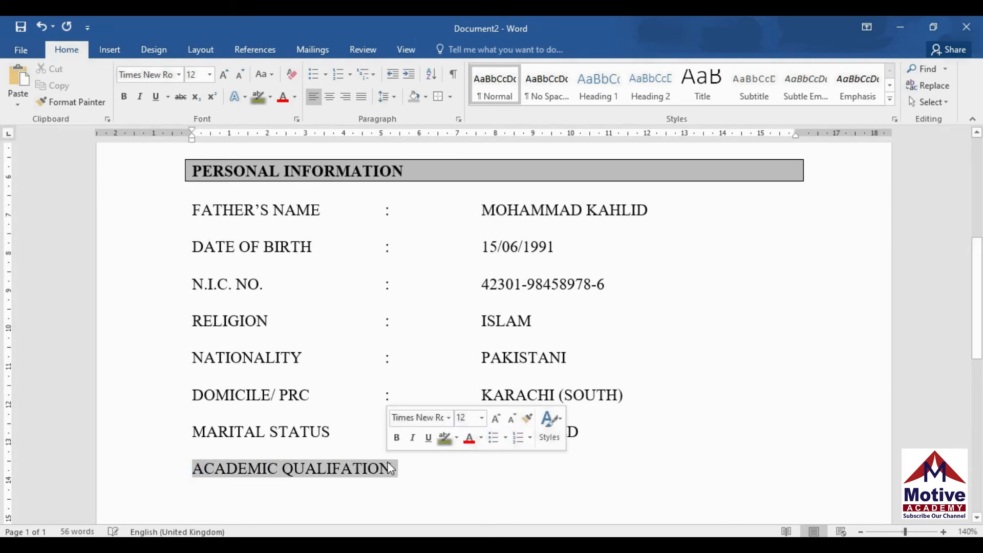
{"action": "left_click", "coordinate": [126, 98]}
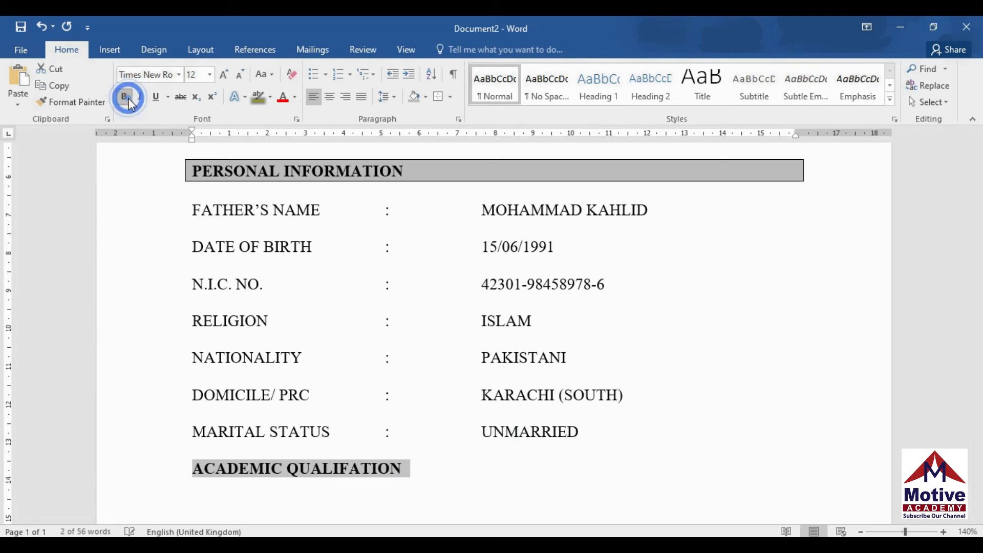
{"action": "left_click", "coordinate": [191, 468]}
{"action": "left_click", "coordinate": [425, 97]}
{"action": "left_click", "coordinate": [413, 153]}
{"action": "left_click", "coordinate": [451, 96]}
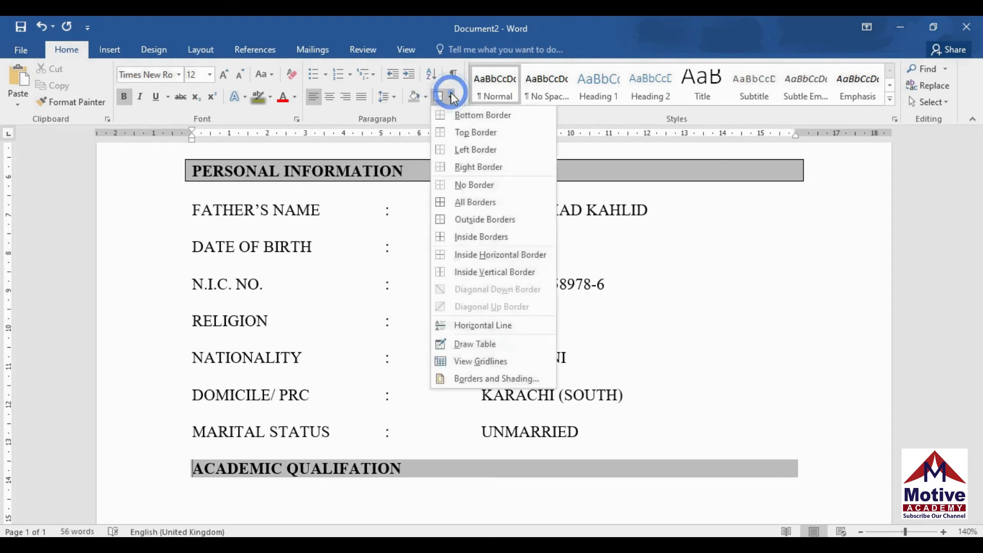
{"action": "left_click", "coordinate": [461, 221]}
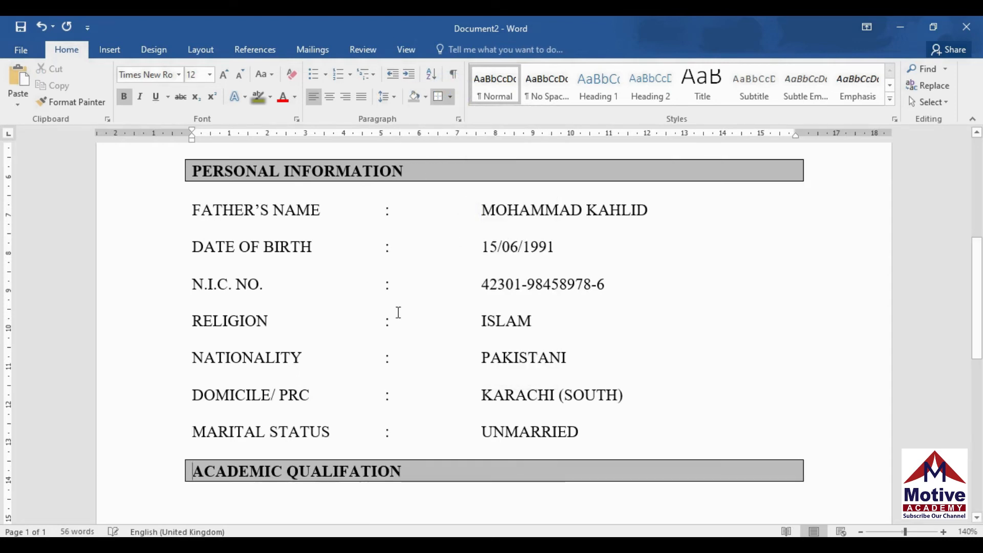
{"action": "left_click", "coordinate": [303, 498]}
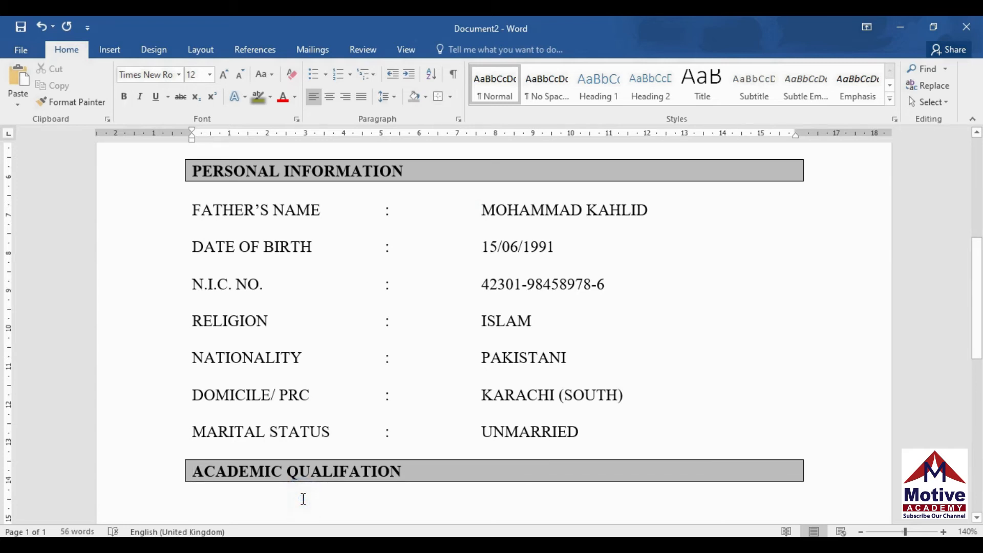
{"action": "scroll", "coordinate": [304, 498], "scroll_direction": "down", "scroll_amount": 3}
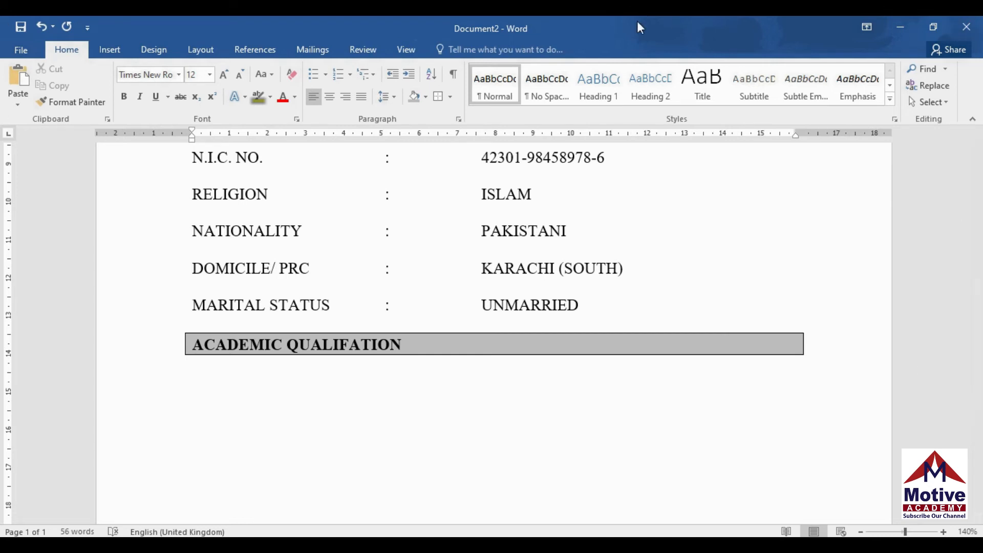
Add a ❖ bullet and define its list layout at 0 cm with 0.3 cm text indent
{"action": "left_click", "coordinate": [327, 75]}
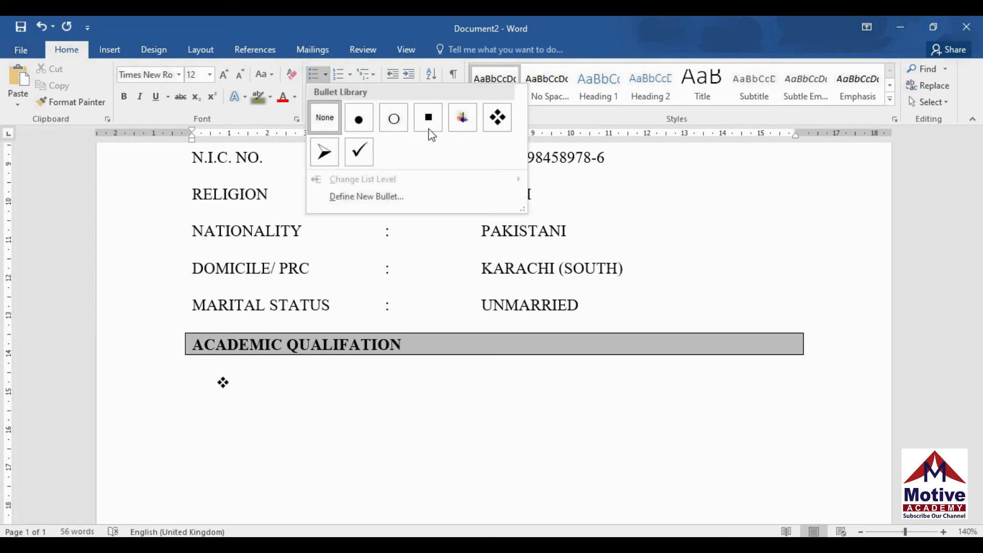
{"action": "left_click", "coordinate": [496, 121]}
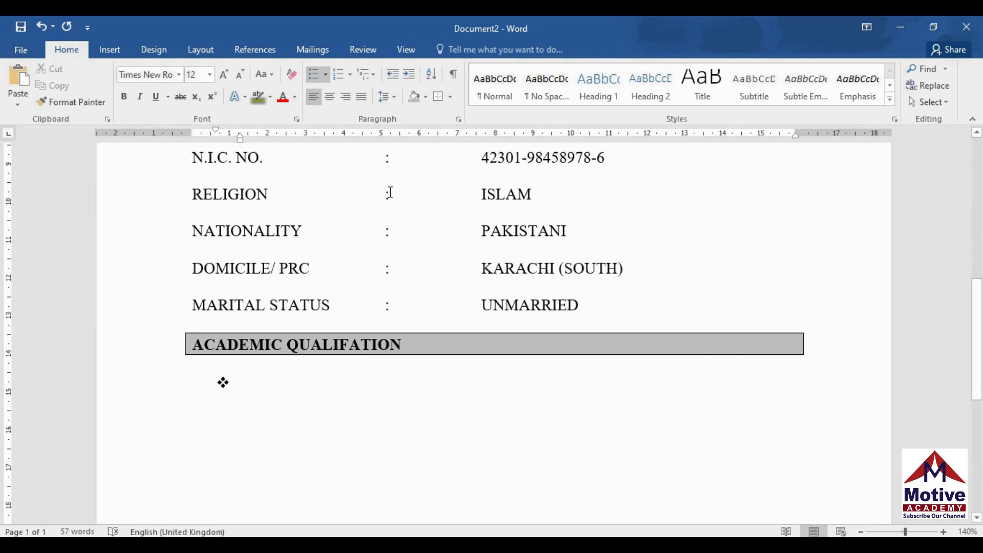
{"action": "left_click", "coordinate": [374, 75]}
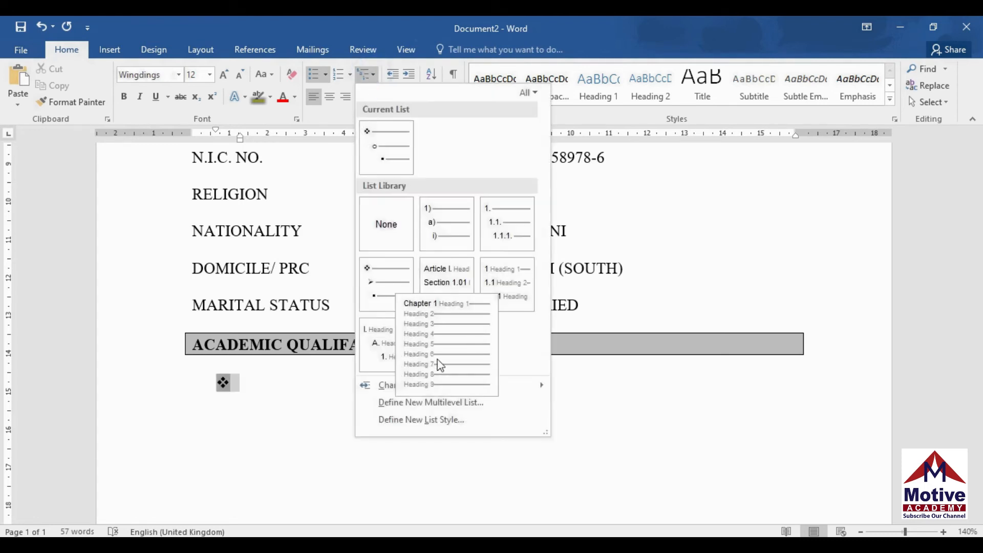
{"action": "left_click", "coordinate": [434, 401]}
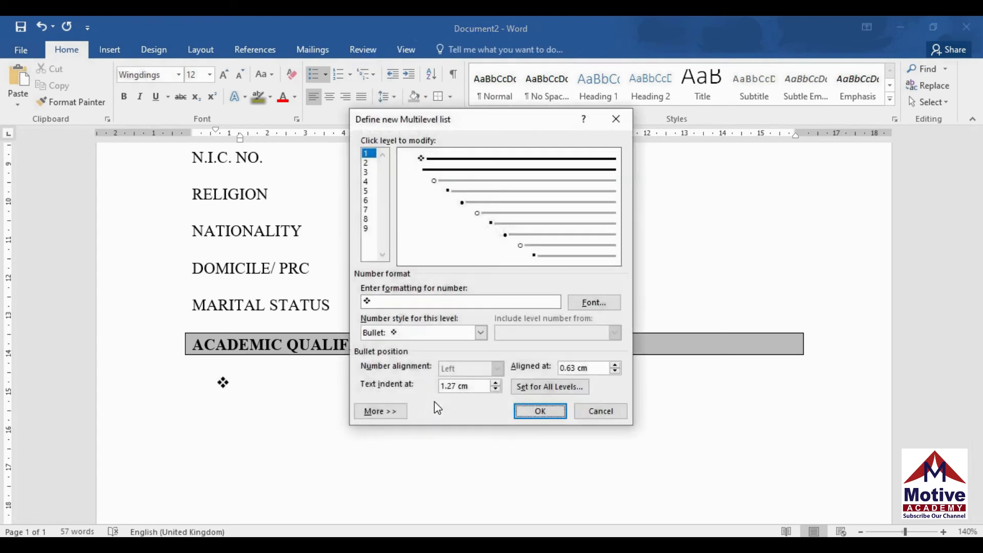
{"action": "left_click", "coordinate": [531, 387]}
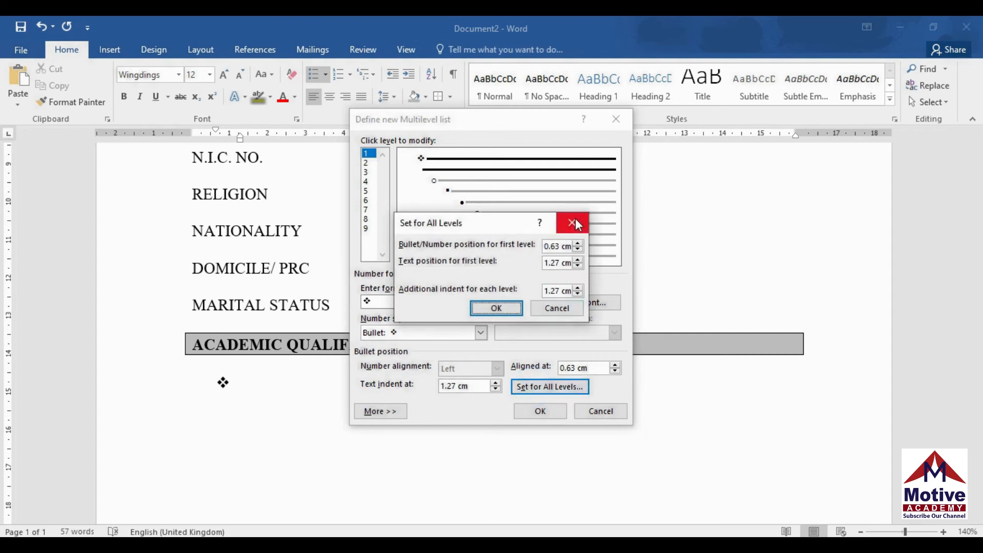
{"action": "left_click", "coordinate": [578, 250]}
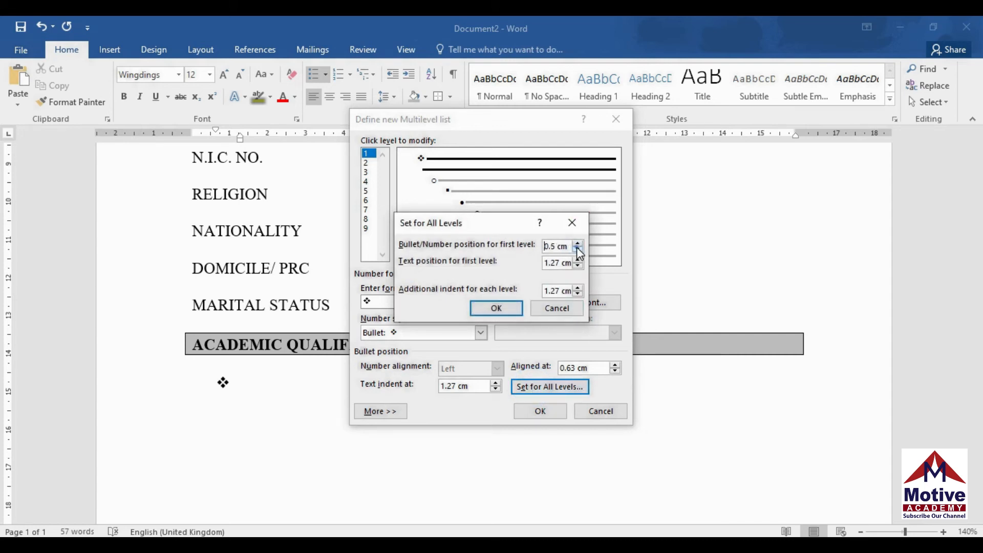
{"action": "left_click", "coordinate": [578, 250]}
{"action": "left_click", "coordinate": [578, 265]}
{"action": "left_click", "coordinate": [578, 266]}
{"action": "left_click", "coordinate": [578, 265]}
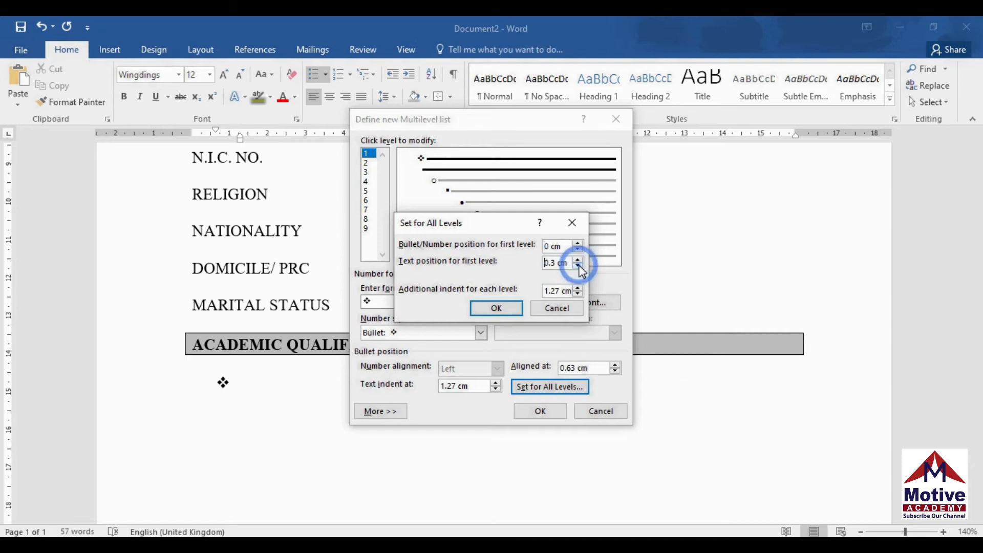
{"action": "left_click", "coordinate": [497, 309]}
{"action": "left_click", "coordinate": [540, 412]}
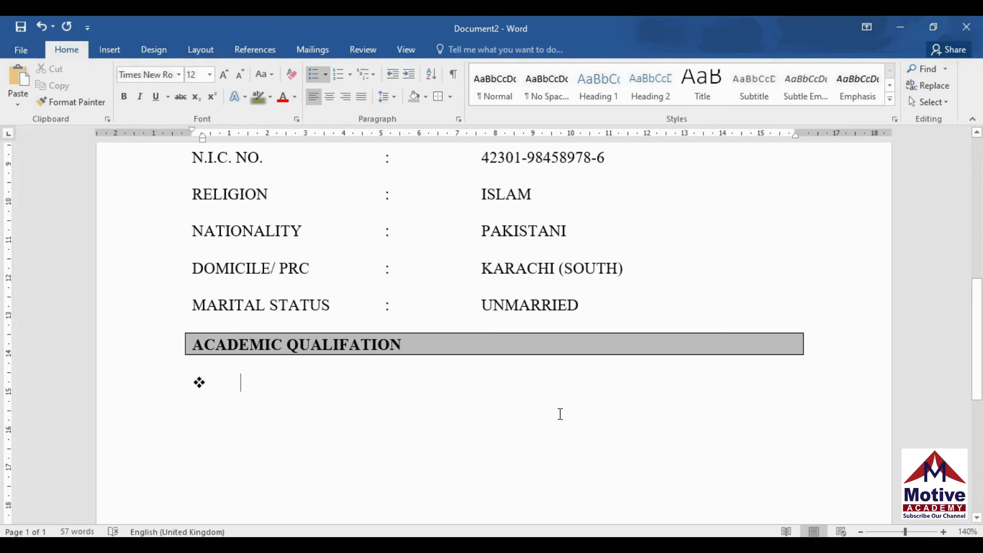
Type the first bullet '(Matriculation) from Karachi Board.'
{"action": "type", "text": "(M"}
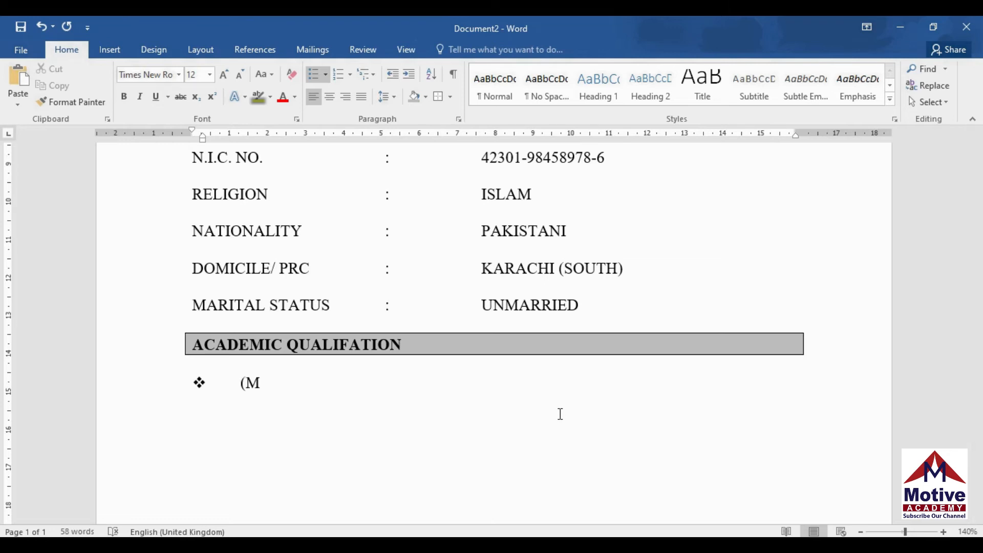
{"action": "type", "text": "atriculation)"}
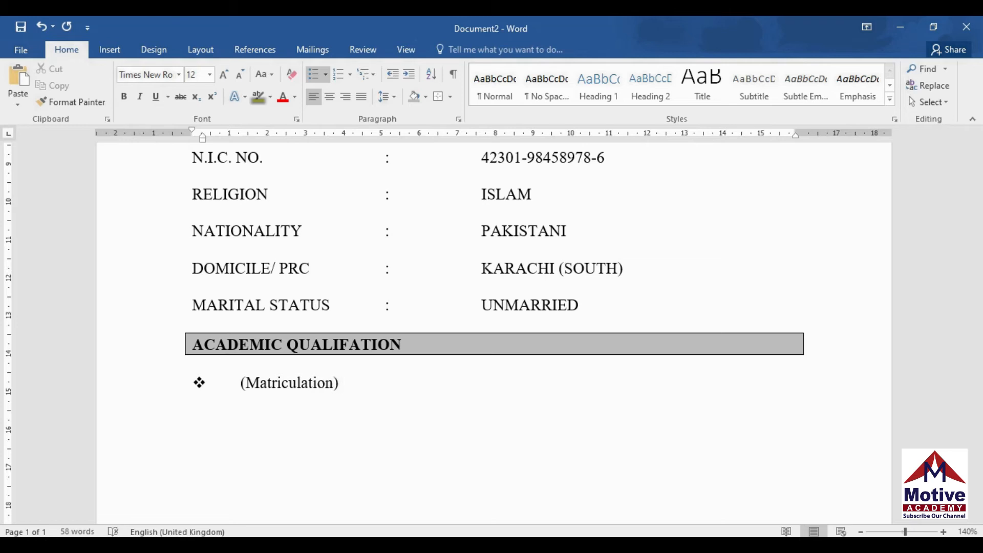
{"action": "type", "text": " from Kara"}
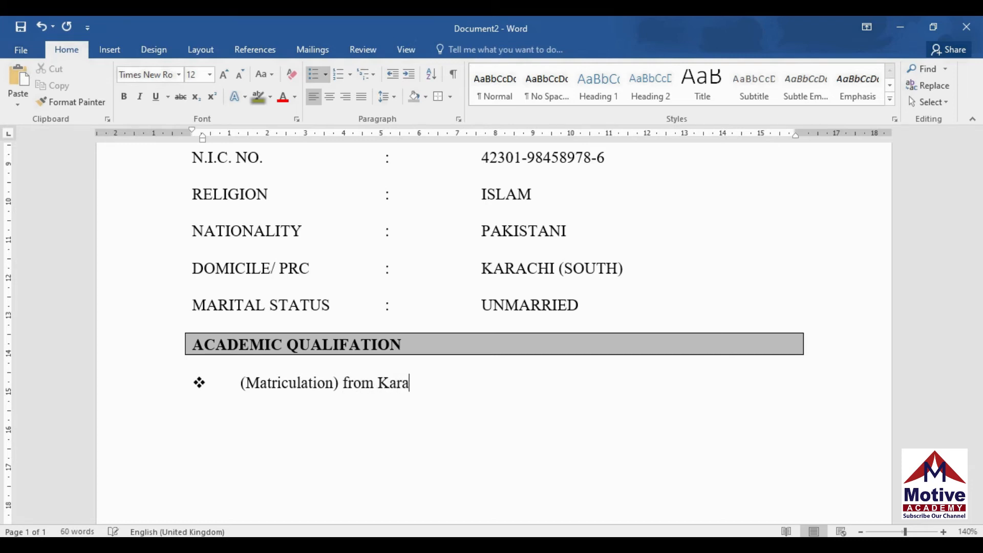
{"action": "type", "text": "chi Board."}
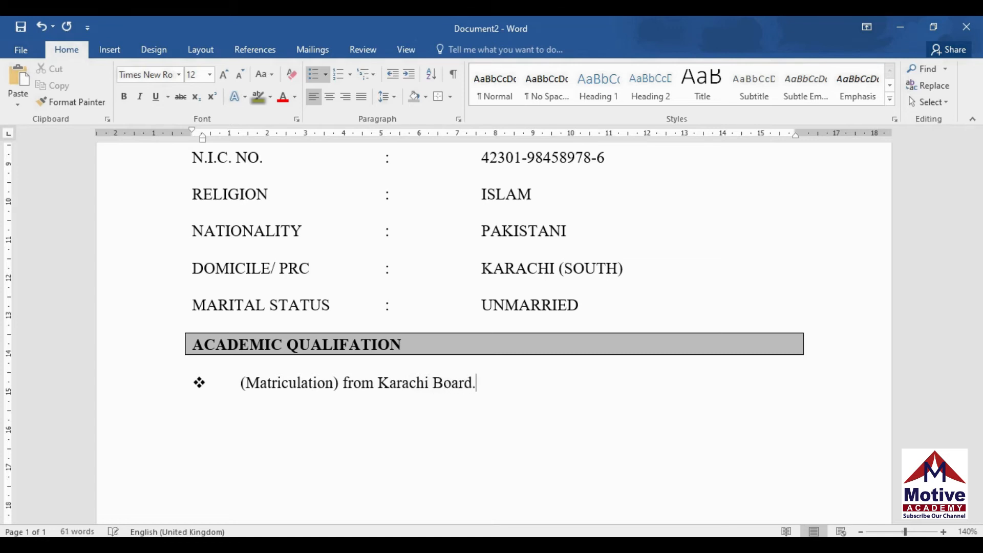
Add a second bullet '(Intermediate) from Karachi Board.' and start a new line
{"action": "key", "text": "Return"}
{"action": "type", "text": "I"}
{"action": "type", "text": "(Int"}
{"action": "type", "text": "erme"}
{"action": "type", "text": "diate"}
{"action": "key", "text": "BackSpace"}
{"action": "type", "text": ") from Karachio"}
{"action": "key", "text": "BackSpace"}
{"action": "type", "text": "Vo"}
{"action": "key", "text": "BackSpace"}
{"action": "key", "text": "BackSpace"}
{"action": "type", "text": "Board."}
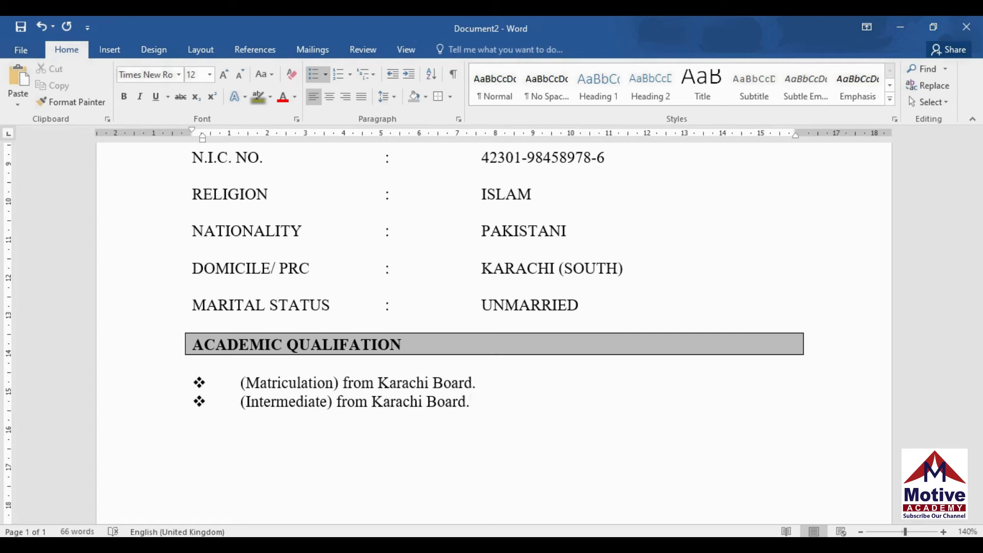
{"action": "key", "text": "Return"}
{"action": "key", "text": "Return"}
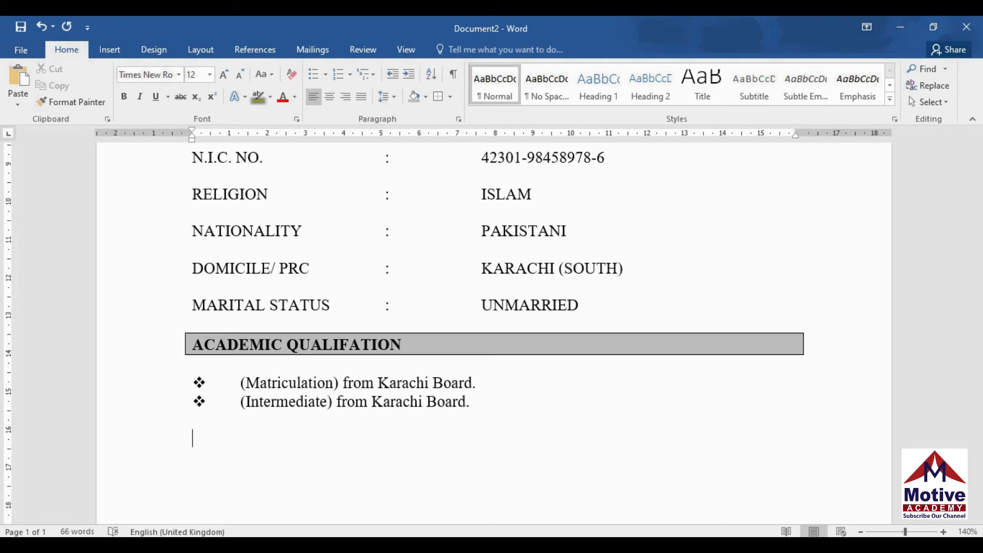
Type 'COMPUTER SKILLS' on its own line below the qualification bullets
{"action": "type", "text": "COP"}
{"action": "key", "text": "BackSpace"}
{"action": "type", "text": "MPUTER"}
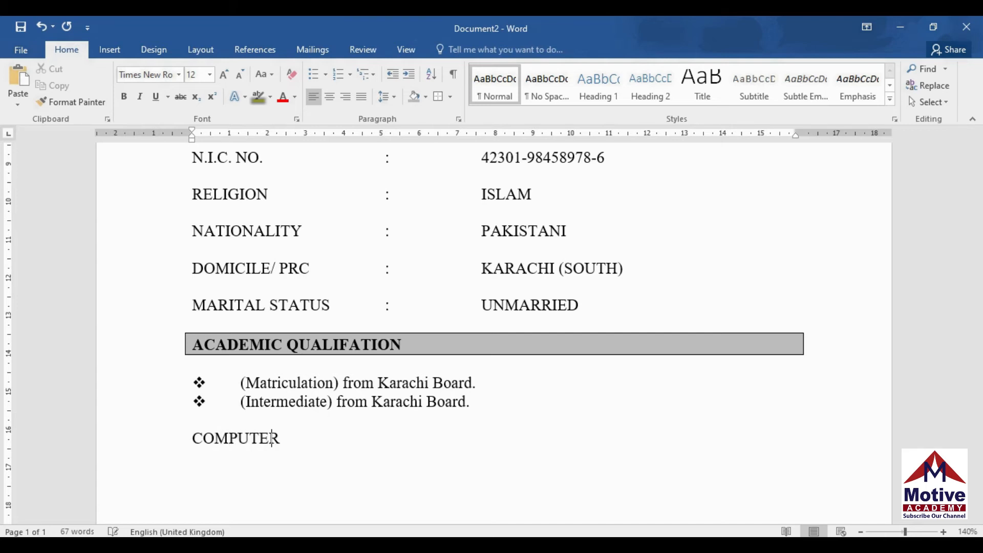
{"action": "type", "text": " SKILLS"}
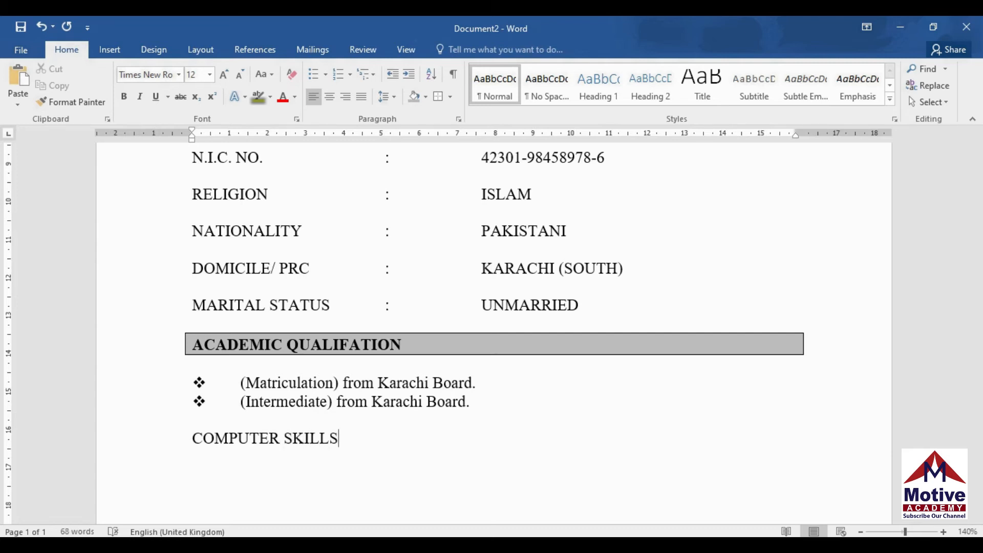
{"action": "key", "text": "Return"}
{"action": "key", "text": "Return"}
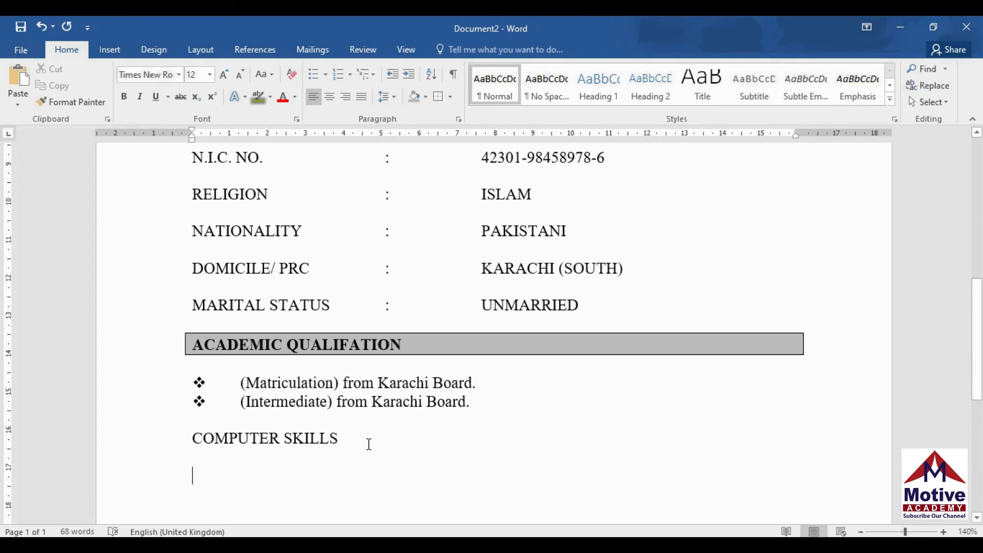
{"action": "left_click_drag", "start_coordinate": [191, 439], "coordinate": [193, 439]}
Give COMPUTER SKILLS an outside box border, grey shading and bold text
{"action": "left_click", "coordinate": [449, 97]}
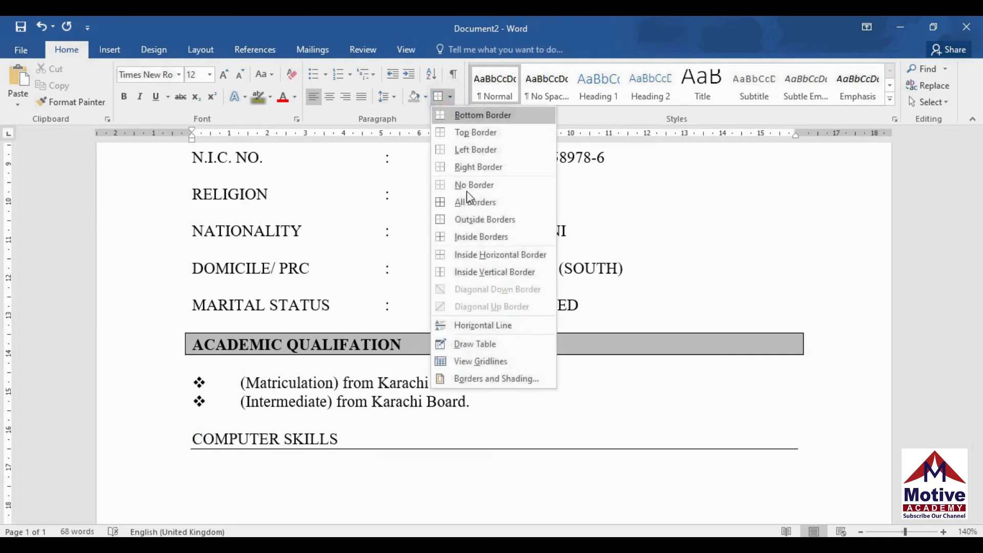
{"action": "left_click", "coordinate": [469, 220]}
{"action": "left_click", "coordinate": [423, 103]}
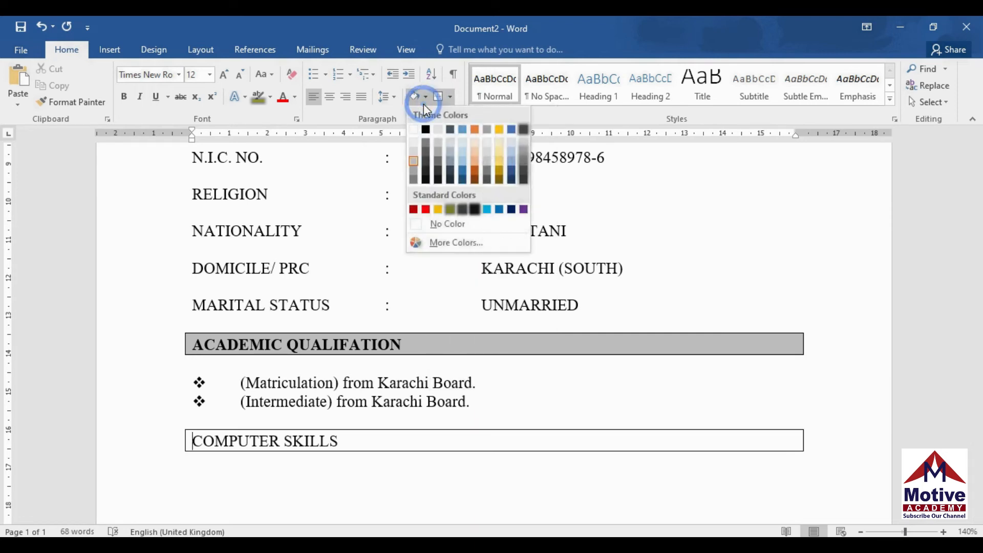
{"action": "left_click", "coordinate": [414, 162]}
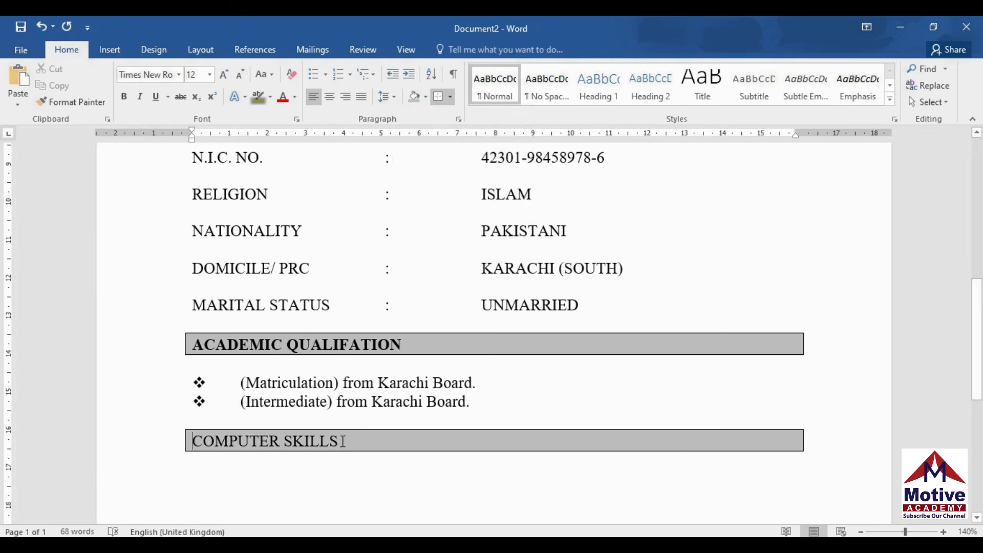
{"action": "left_click_drag", "start_coordinate": [339, 441], "coordinate": [194, 441]}
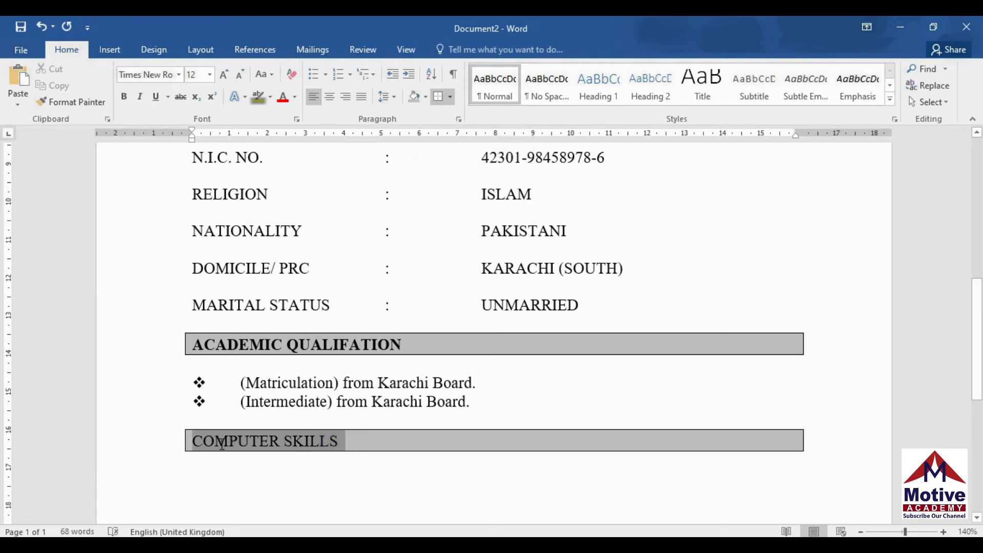
{"action": "left_click", "coordinate": [123, 98]}
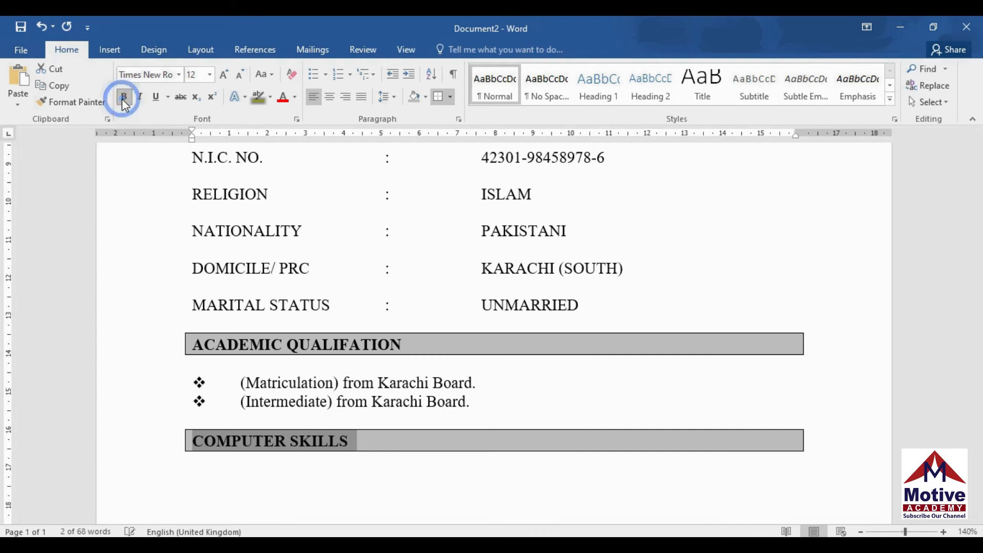
Add a ❖ bullet on the empty line below COMPUTER SKILLS
{"action": "left_click", "coordinate": [282, 477]}
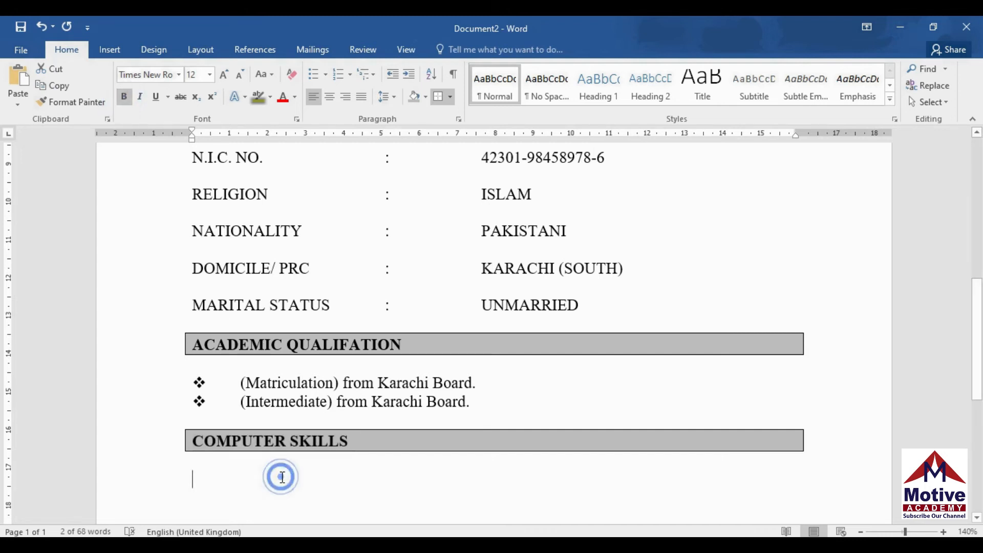
{"action": "left_click", "coordinate": [326, 75]}
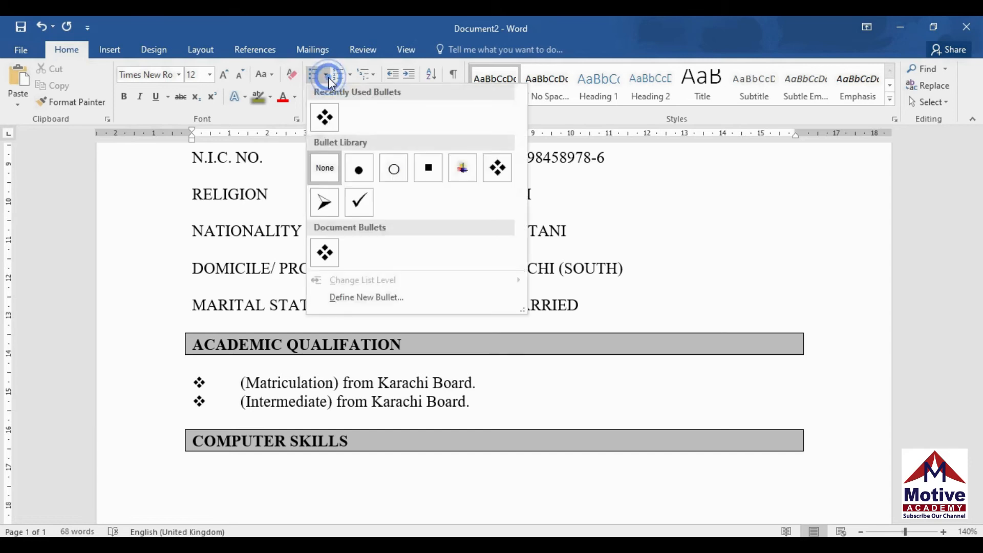
{"action": "left_click", "coordinate": [325, 117]}
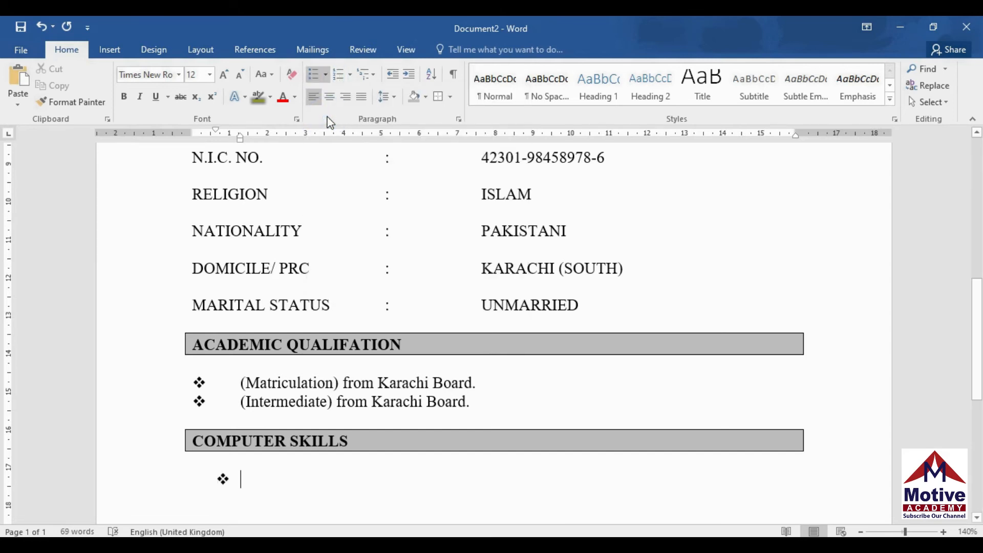
Define a new multilevel list with bullet position 0 cm and text position 0.3 cm
{"action": "left_click", "coordinate": [375, 79]}
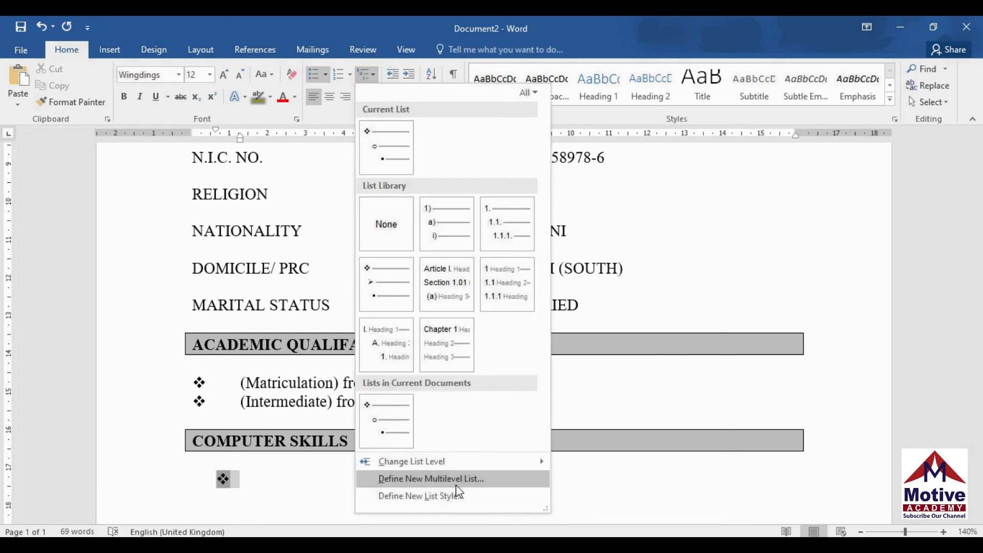
{"action": "left_click", "coordinate": [456, 484]}
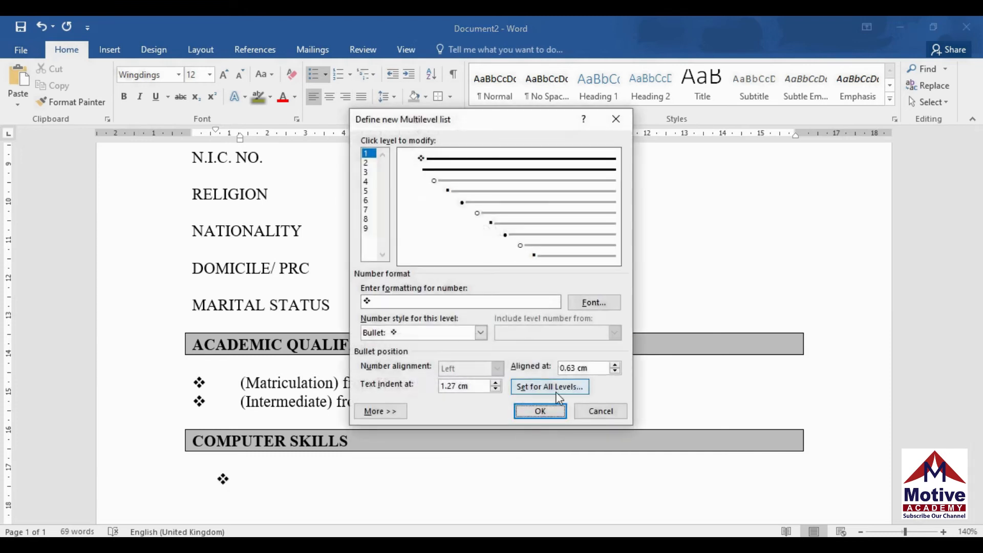
{"action": "left_click", "coordinate": [557, 393]}
{"action": "left_click", "coordinate": [578, 250]}
{"action": "left_click", "coordinate": [579, 250]}
{"action": "left_click", "coordinate": [579, 250]}
{"action": "left_click", "coordinate": [578, 251]}
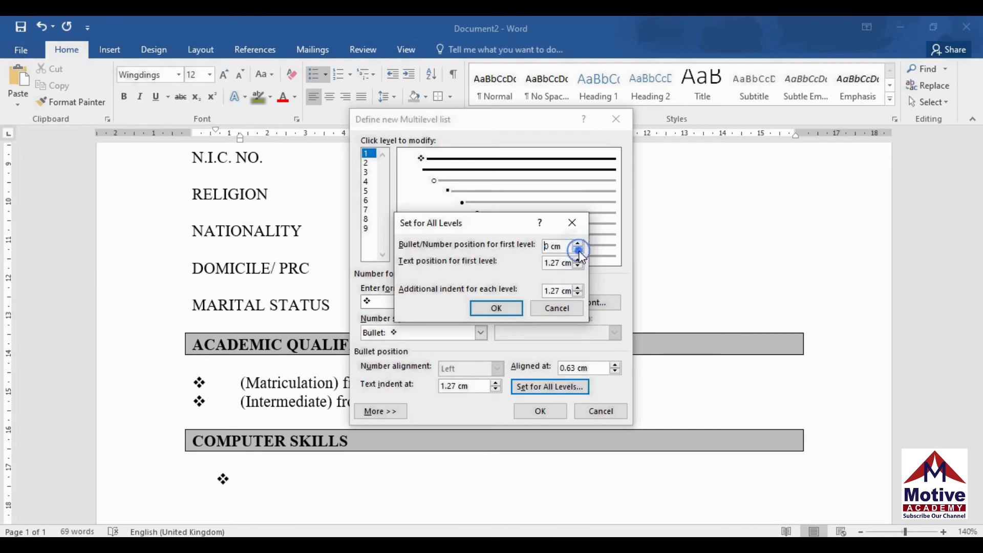
{"action": "left_click", "coordinate": [581, 266]}
{"action": "left_click", "coordinate": [580, 266]}
{"action": "left_click", "coordinate": [581, 266]}
{"action": "left_click", "coordinate": [580, 267]}
{"action": "left_click", "coordinate": [502, 310]}
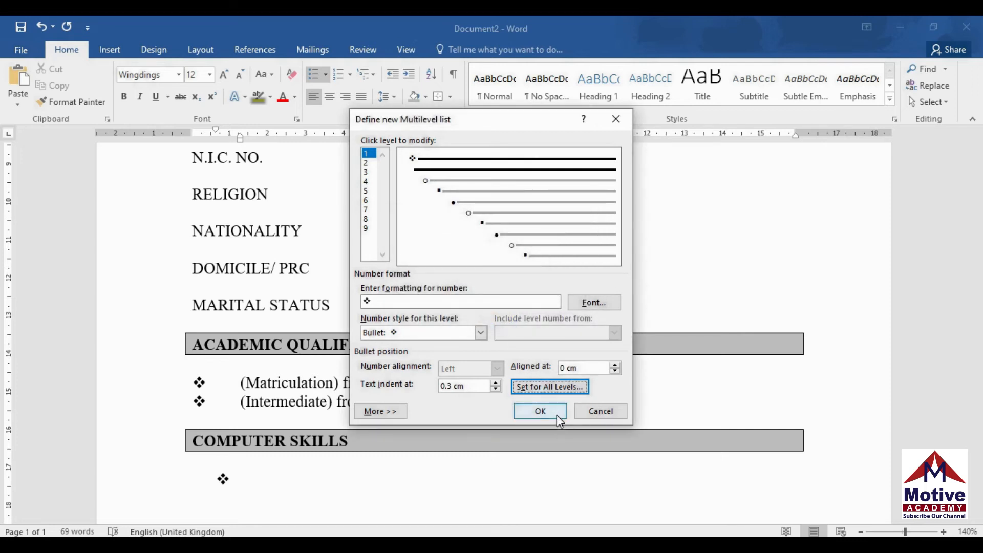
{"action": "left_click", "coordinate": [542, 411]}
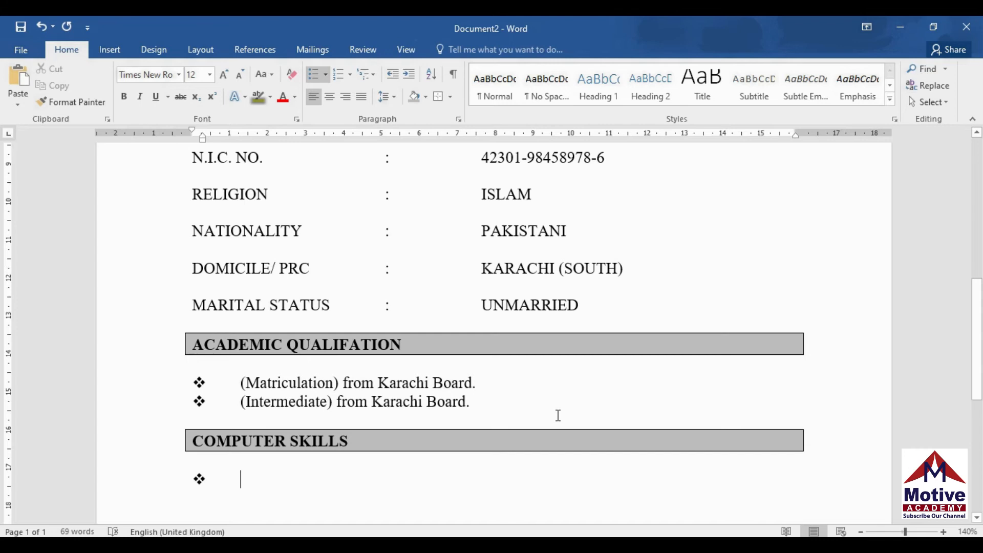
Type 'Ms Office 2007 (MS Word, Ms Excel, Ms Power Point.' and begin another bullet
{"action": "type", "text": "Ms "}
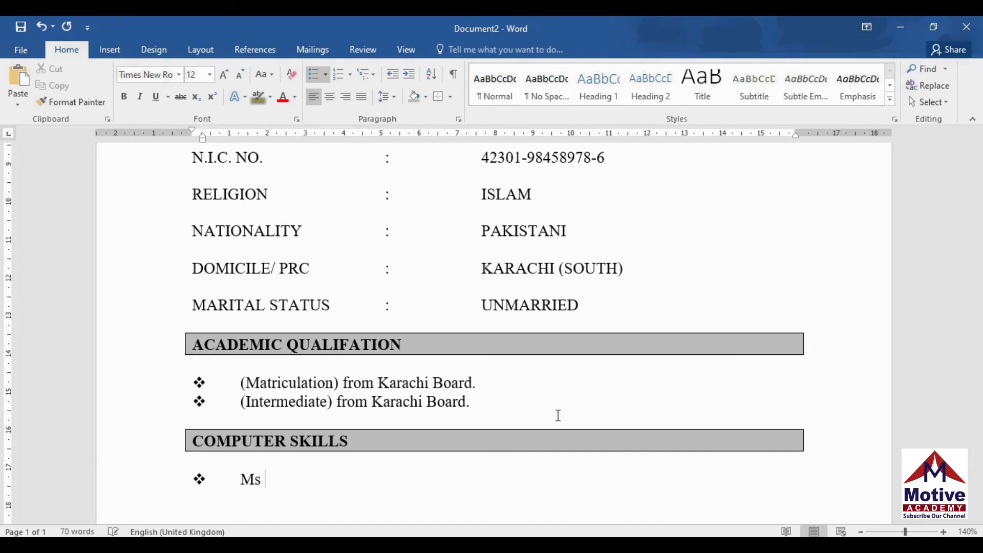
{"action": "type", "text": "Office 2007"}
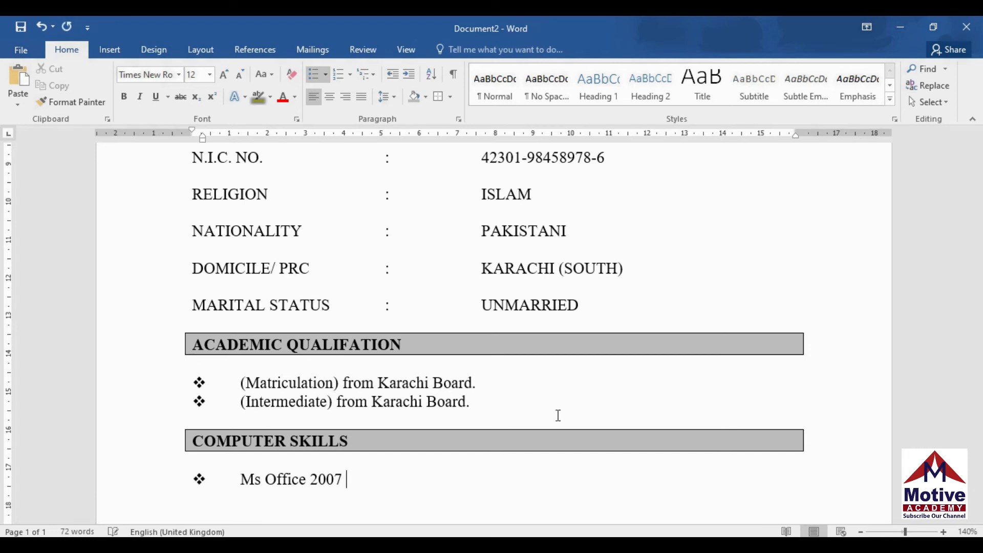
{"action": "type", "text": "(MS Wo"}
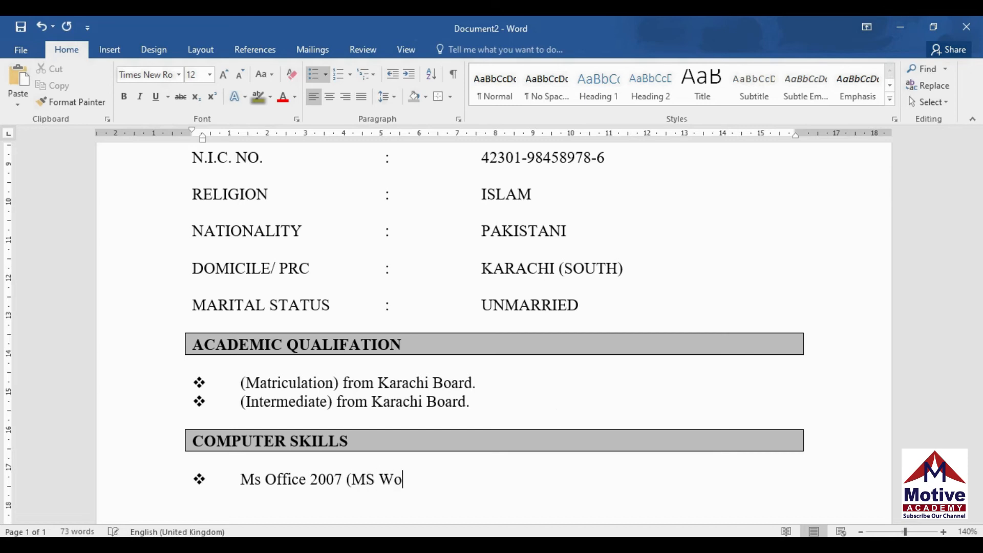
{"action": "type", "text": "rd, Ms Excel "}
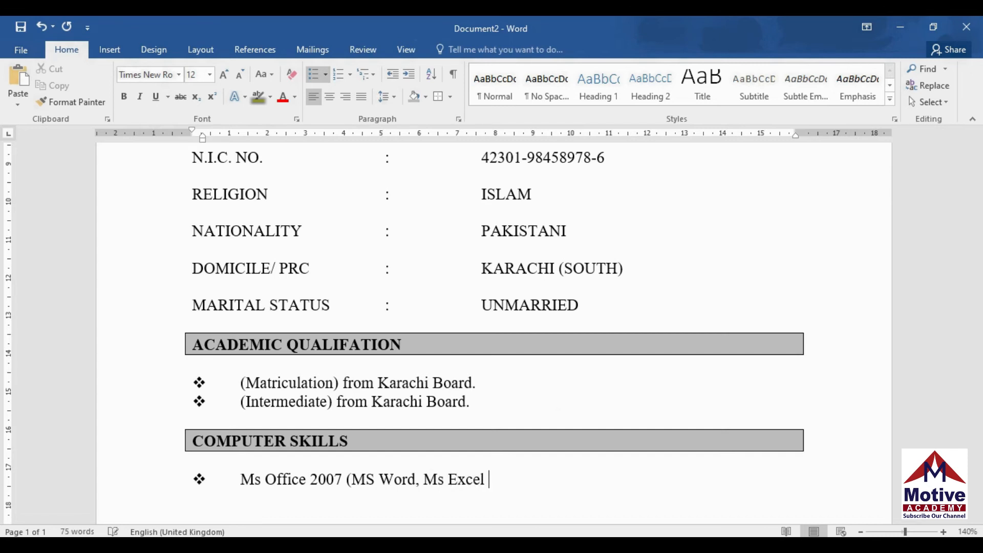
{"action": "type", "text": ", Ms Power"}
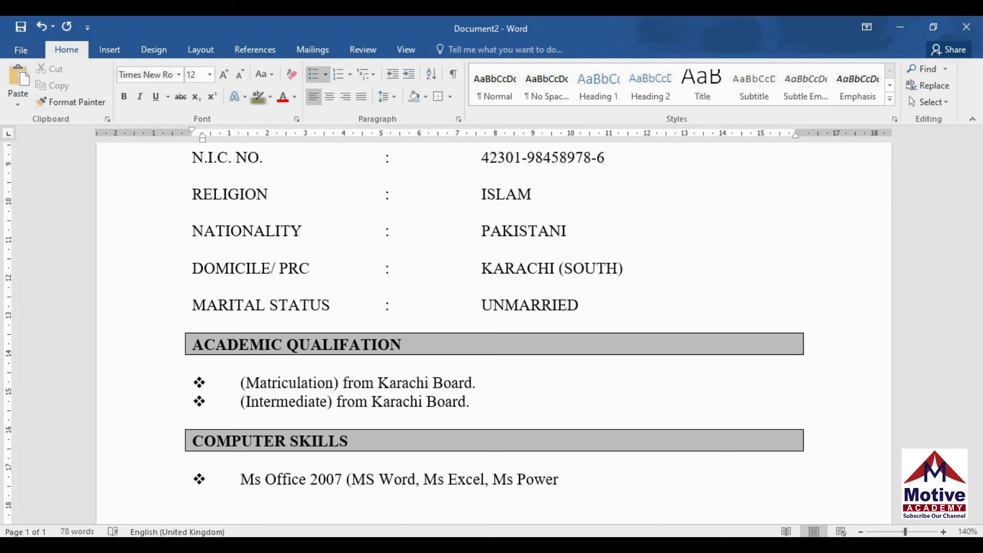
{"action": "type", "text": " Point."}
{"action": "key", "text": "Return"}
Type the bullet 'Graphics (Inpage, Corel Draw 11, Adobe Photoshop).' and start a plain WORK EXPERIENCE line
{"action": "type", "text": "G"}
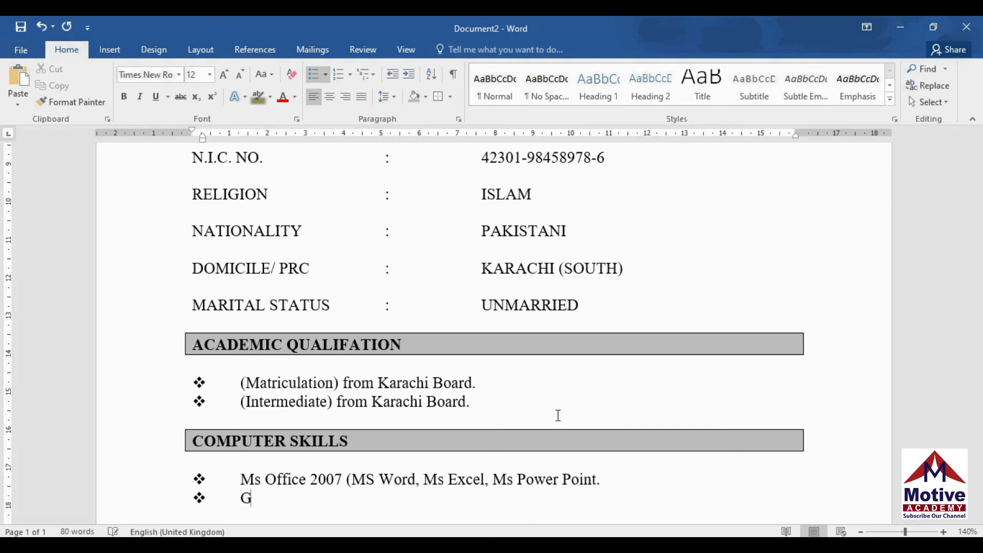
{"action": "type", "text": "raphics (Inpage"}
{"action": "key", "text": "BackSpace"}
{"action": "type", "text": ", "}
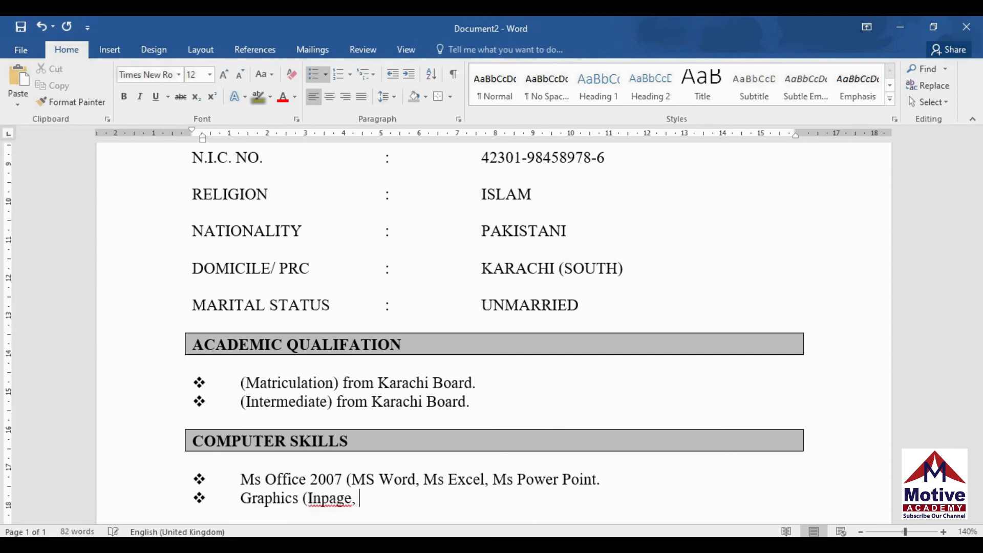
{"action": "type", "text": "Corel Dra"}
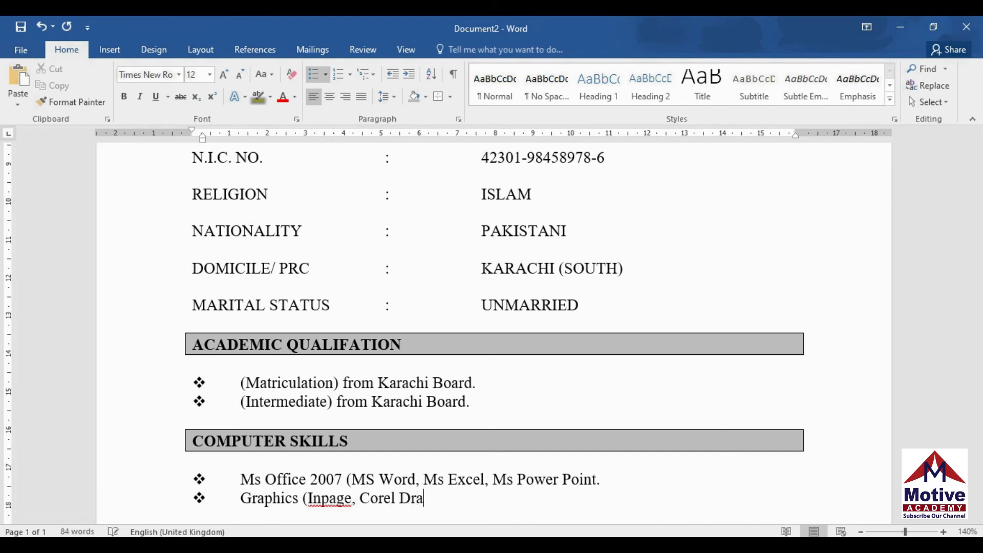
{"action": "type", "text": "w 11"}
{"action": "key", "text": "BackSpace"}
{"action": "type", "text": ", a"}
{"action": "key", "text": "BackSpace"}
{"action": "type", "text": "Adobe "}
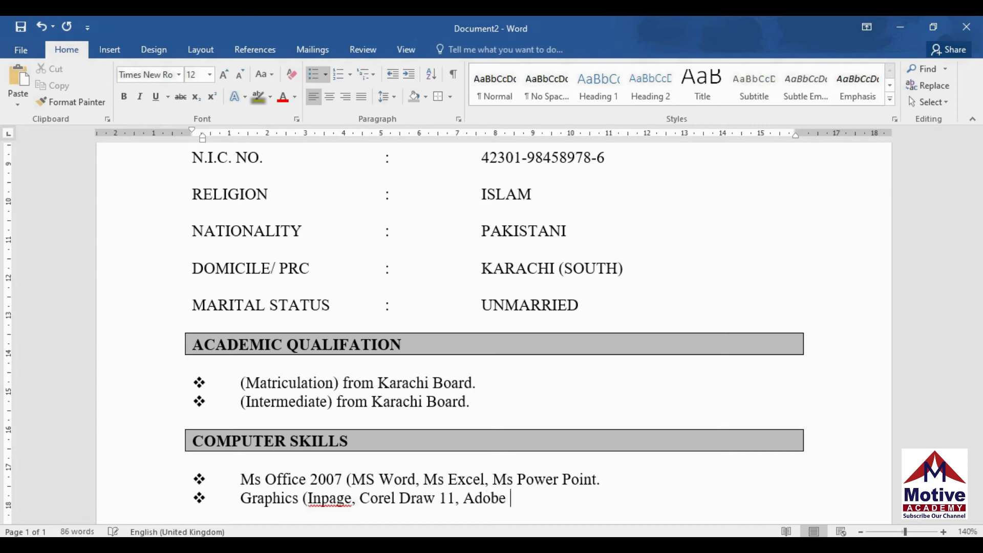
{"action": "type", "text": "Photoshop"}
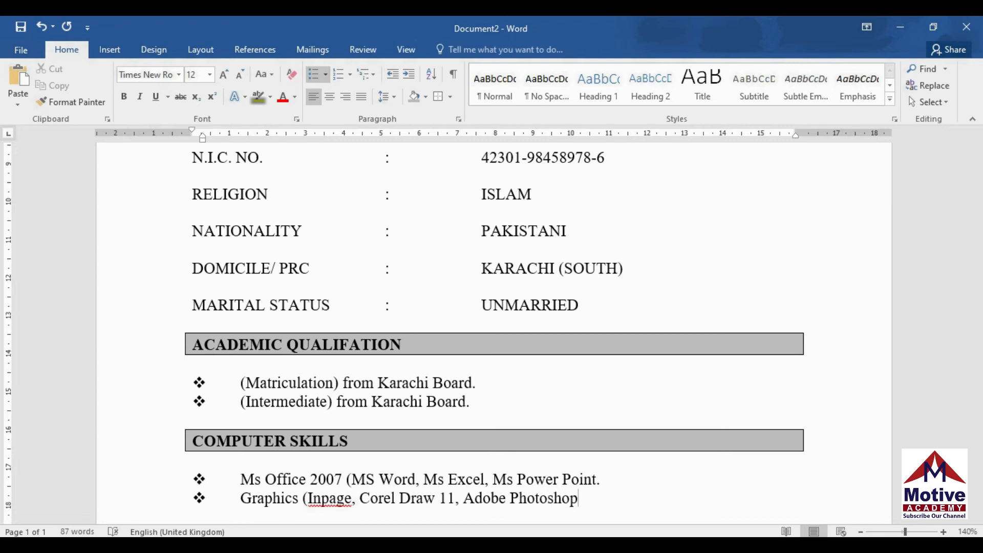
{"action": "type", "text": ")."}
{"action": "key", "text": "Return"}
{"action": "key", "text": "Return"}
{"action": "key", "text": "Return"}
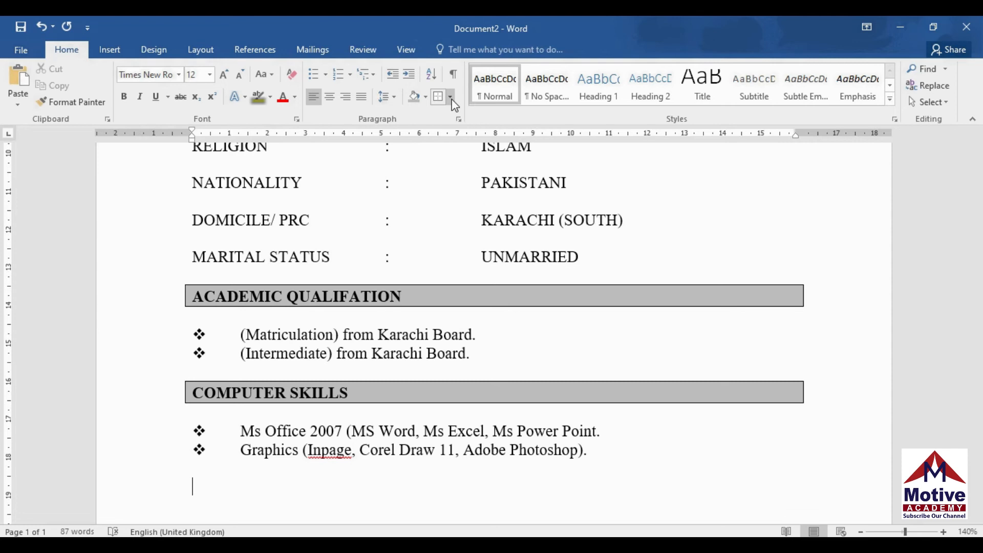
{"action": "type", "text": "WORK EXPERIENCE"}
Give the WORK EXPERIENCE heading an outside box border, grey shading and bold text
{"action": "key", "text": "Return"}
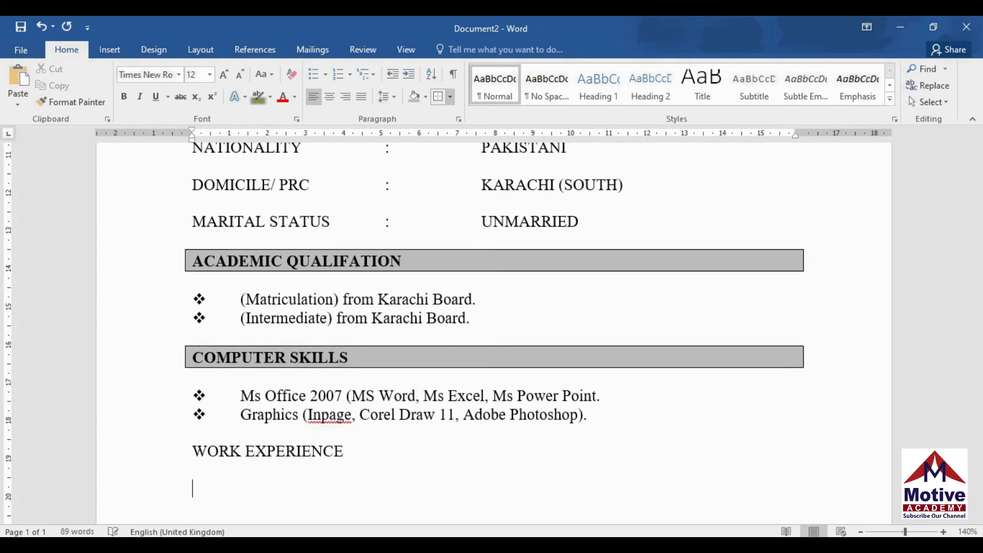
{"action": "left_click", "coordinate": [191, 449]}
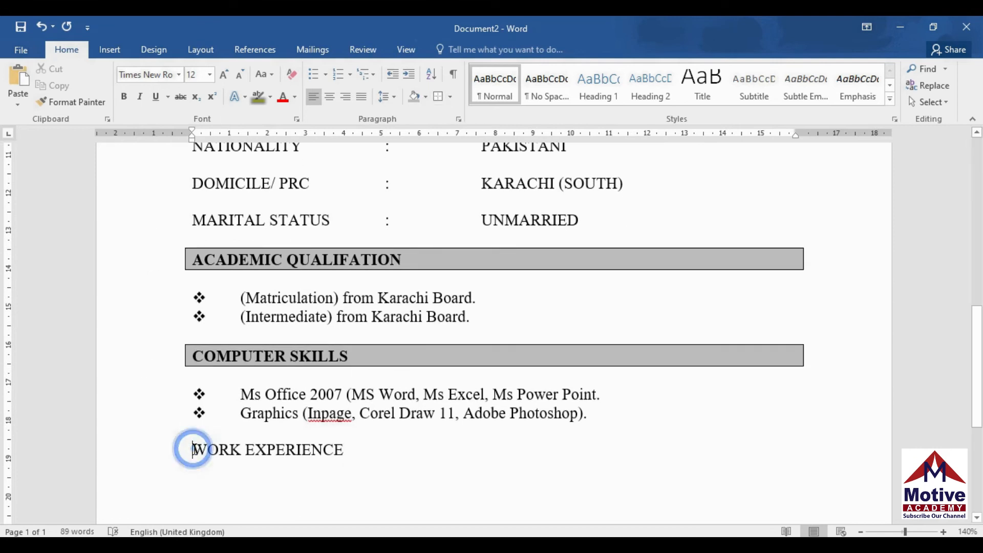
{"action": "left_click", "coordinate": [449, 97]}
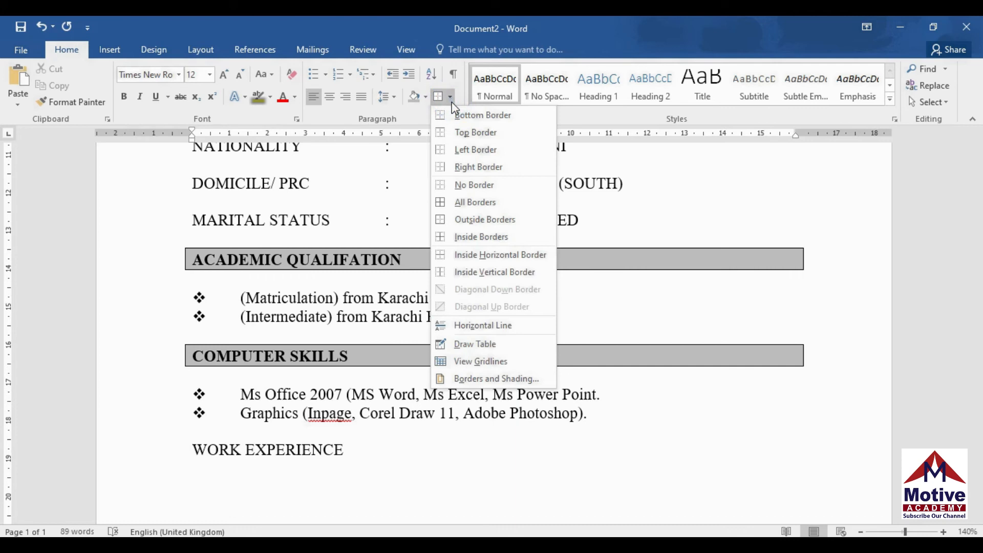
{"action": "left_click", "coordinate": [475, 219]}
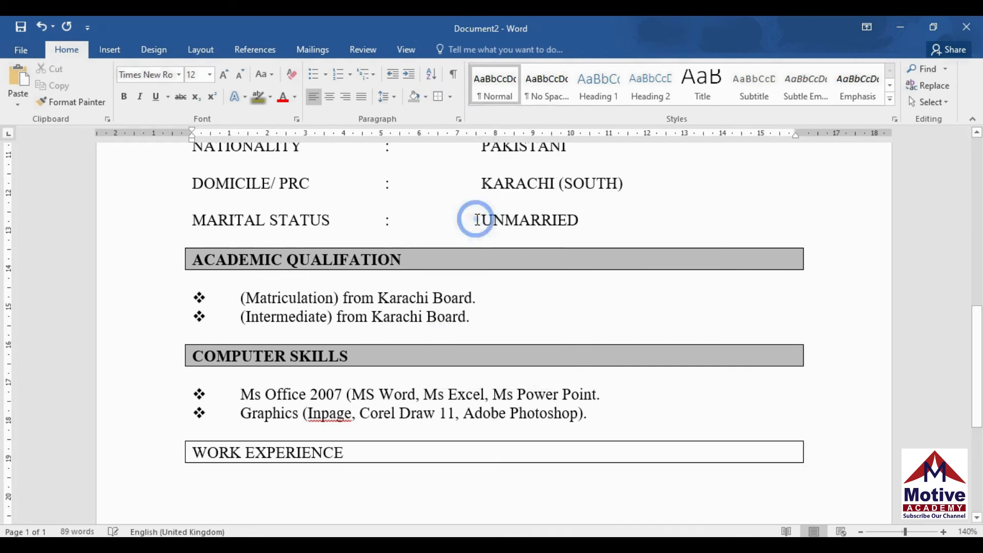
{"action": "left_click", "coordinate": [420, 98]}
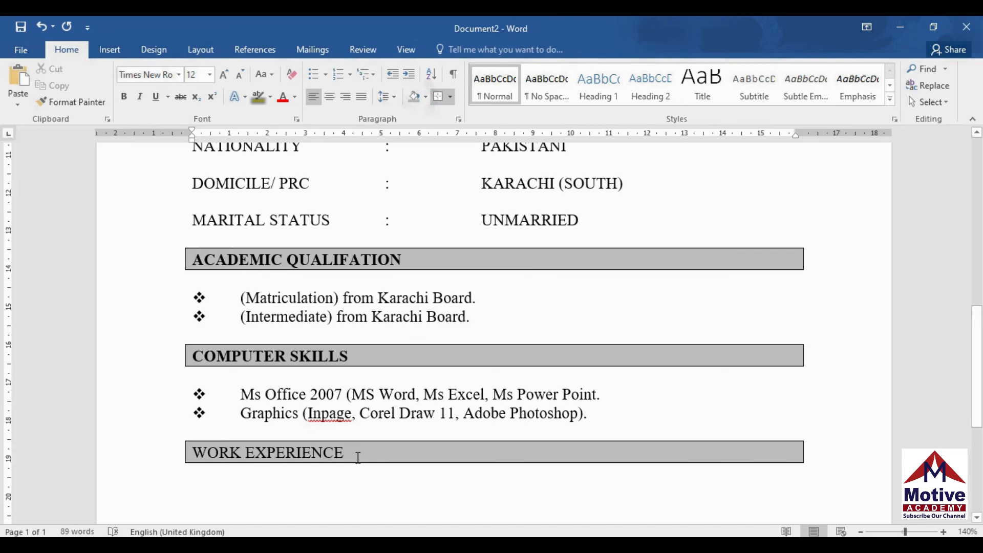
{"action": "left_click_drag", "start_coordinate": [349, 454], "coordinate": [192, 454]}
{"action": "left_click", "coordinate": [125, 96]}
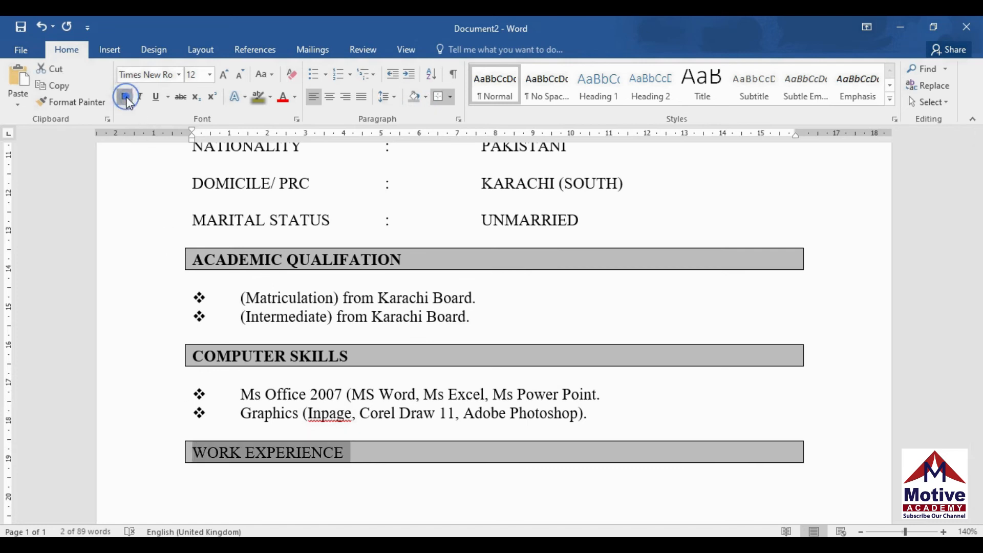
{"action": "left_click", "coordinate": [283, 489]}
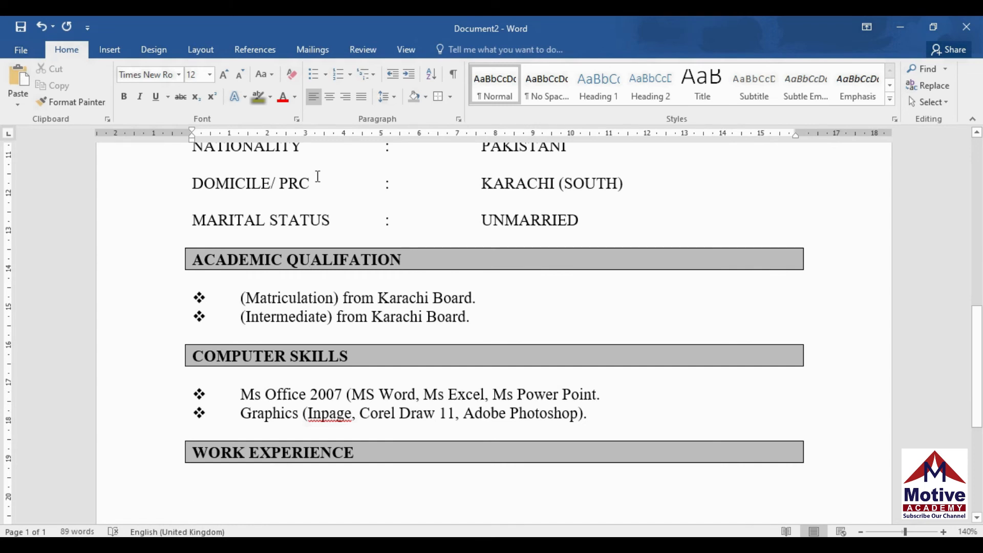
Add a diamond bullet and set all list levels to bullet position 0 cm and text indent 0.3 cm
{"action": "left_click", "coordinate": [327, 74]}
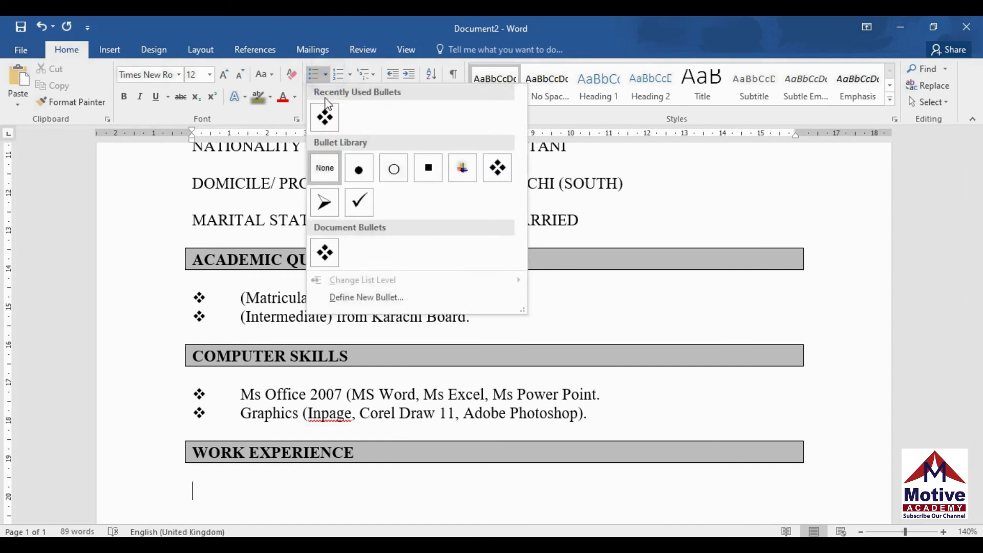
{"action": "left_click", "coordinate": [325, 116]}
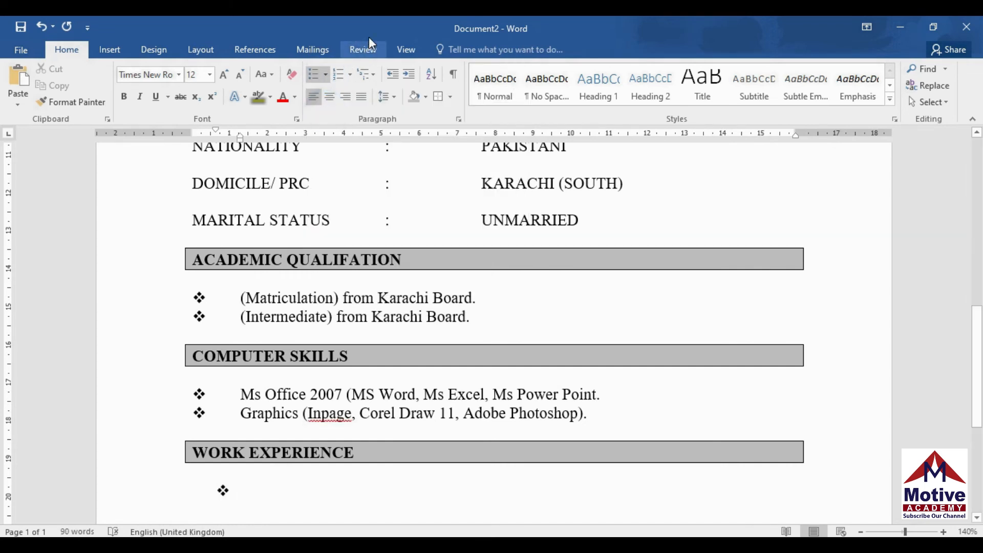
{"action": "left_click", "coordinate": [373, 72]}
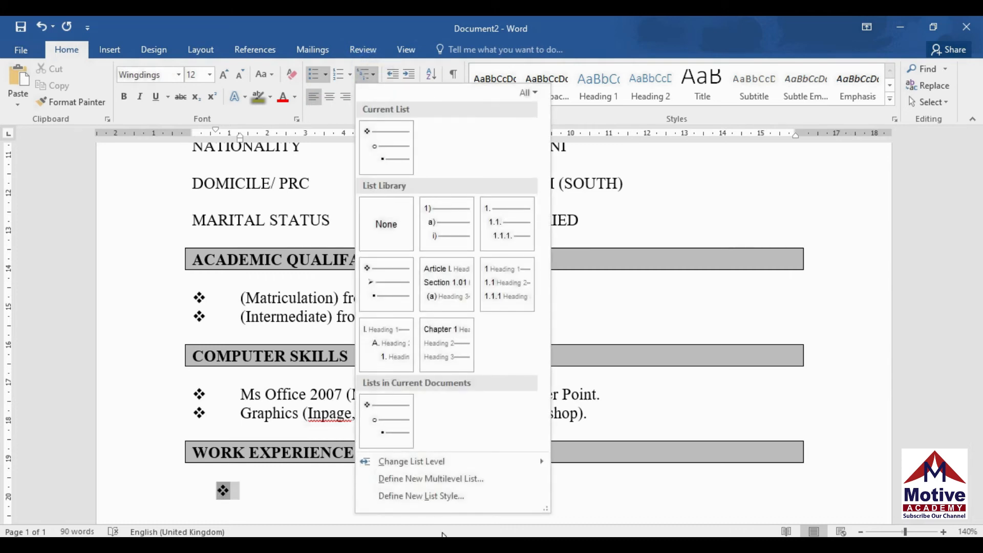
{"action": "left_click", "coordinate": [449, 478]}
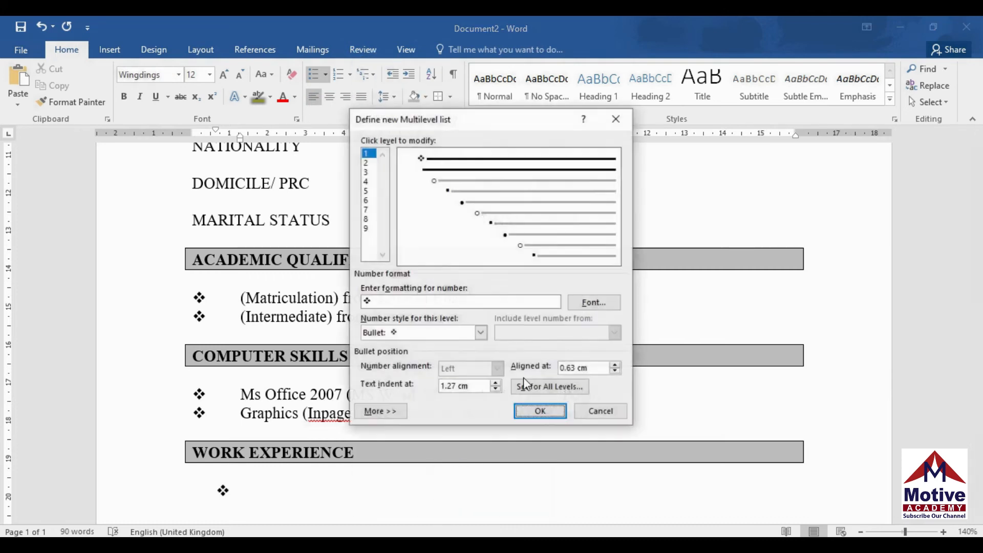
{"action": "left_click", "coordinate": [546, 390]}
{"action": "left_click", "coordinate": [578, 251]}
{"action": "left_click", "coordinate": [578, 251]}
{"action": "left_click", "coordinate": [578, 251]}
{"action": "left_click", "coordinate": [578, 250]}
{"action": "left_click", "coordinate": [578, 250]}
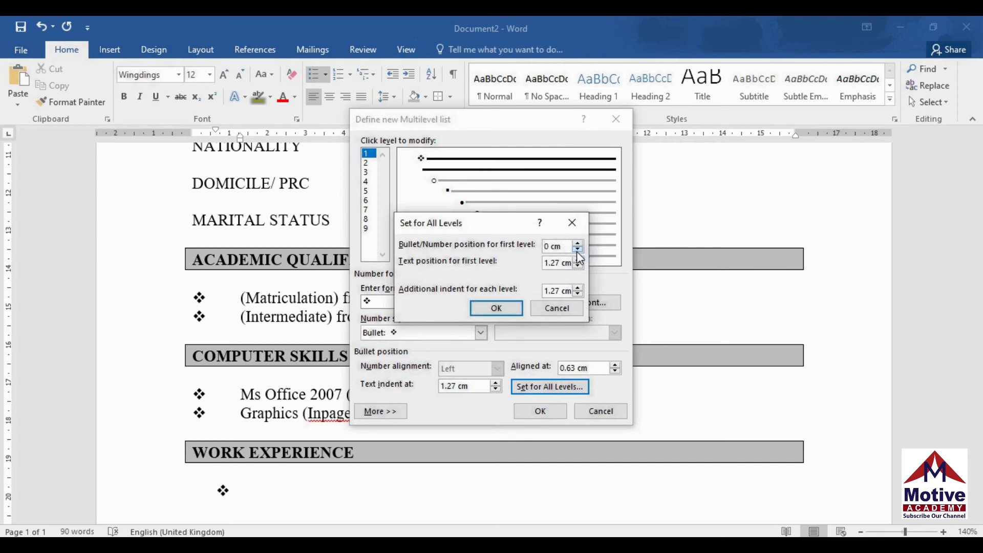
{"action": "left_click", "coordinate": [578, 265]}
{"action": "left_click", "coordinate": [577, 265]}
{"action": "left_click", "coordinate": [578, 266]}
{"action": "left_click", "coordinate": [578, 265]}
{"action": "left_click", "coordinate": [578, 265]}
{"action": "left_click", "coordinate": [578, 265]}
{"action": "left_click", "coordinate": [578, 265]}
{"action": "left_click", "coordinate": [578, 266]}
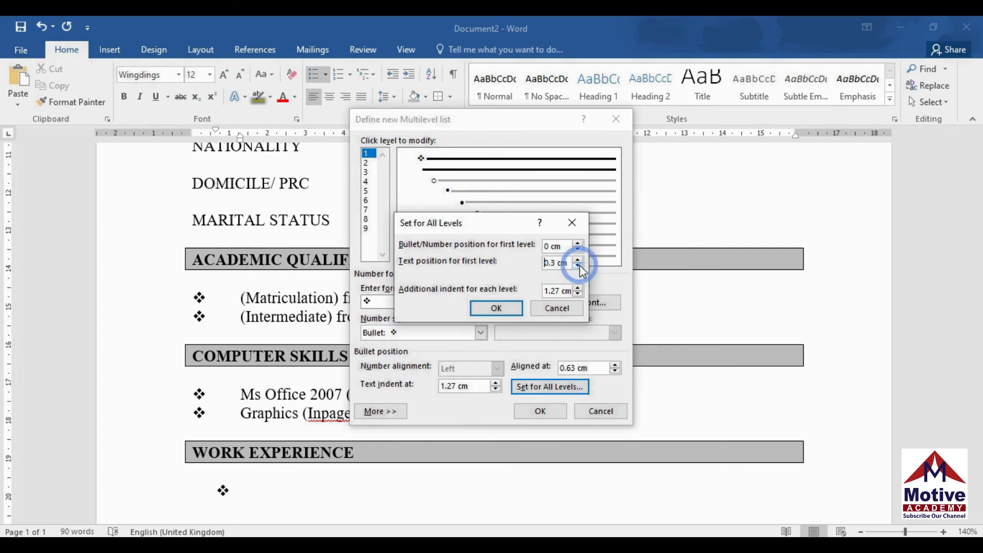
{"action": "left_click", "coordinate": [496, 308]}
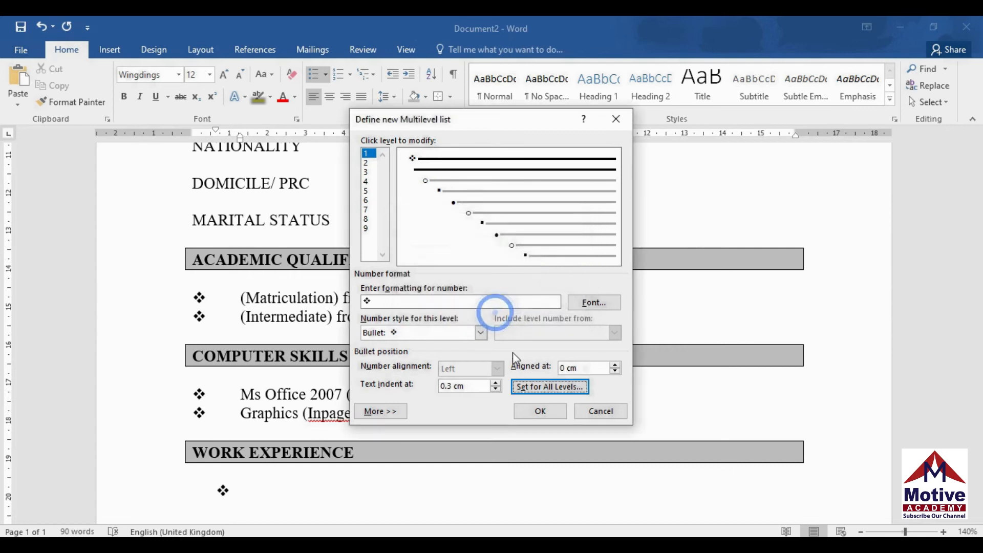
{"action": "left_click", "coordinate": [542, 416]}
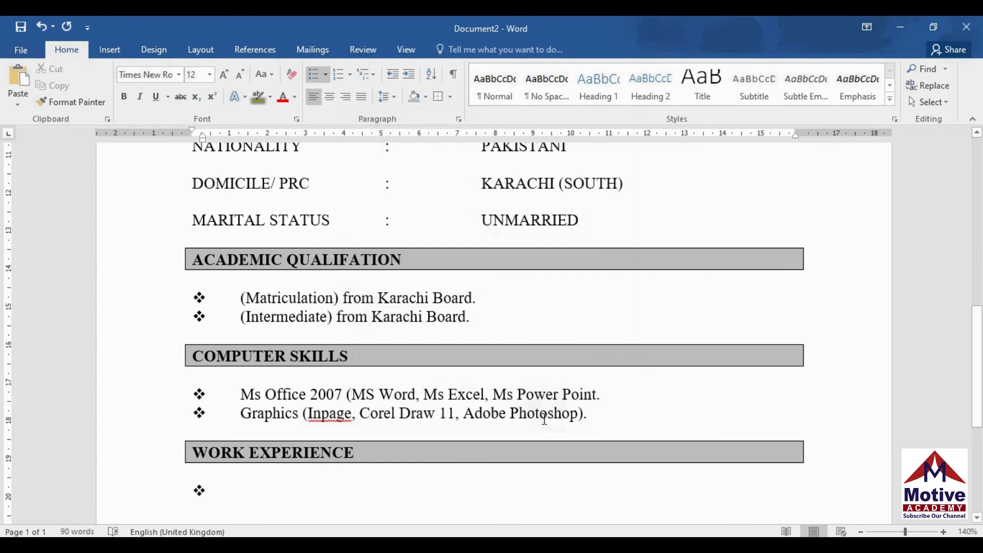
Type the bullet '02 Year's Experience Computer Teaching in Private Academy.'
{"action": "type", "text": "02 YEARS"}
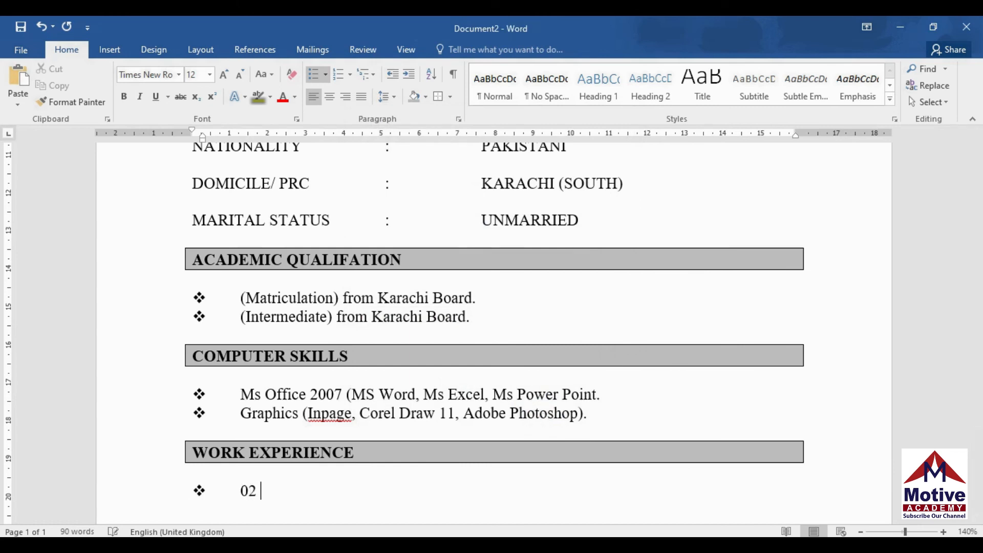
{"action": "key", "text": "BackSpace"}
{"action": "key", "text": "BackSpace"}
{"action": "key", "text": "BackSpace"}
{"action": "key", "text": "BackSpace"}
{"action": "type", "text": "ears Experience"}
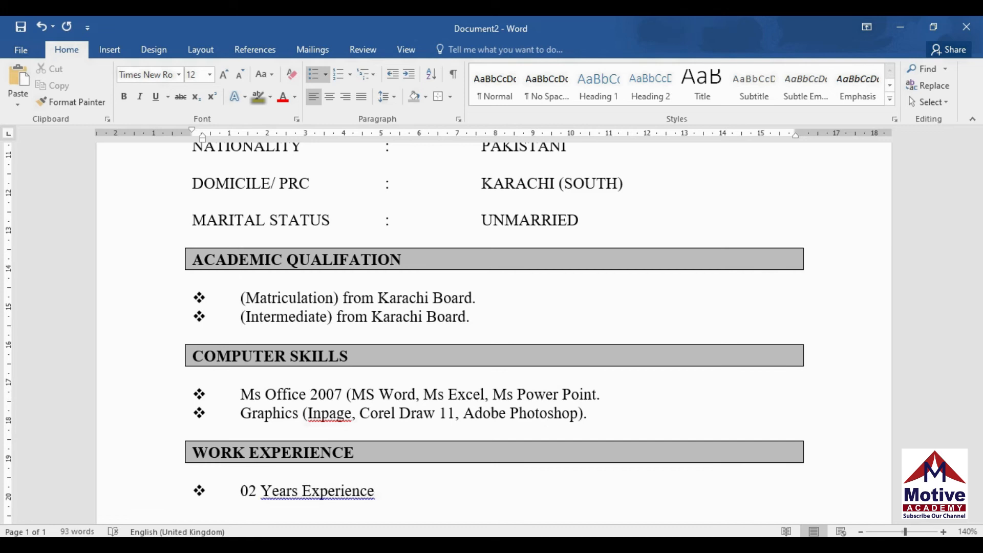
{"action": "right_click", "coordinate": [290, 494]}
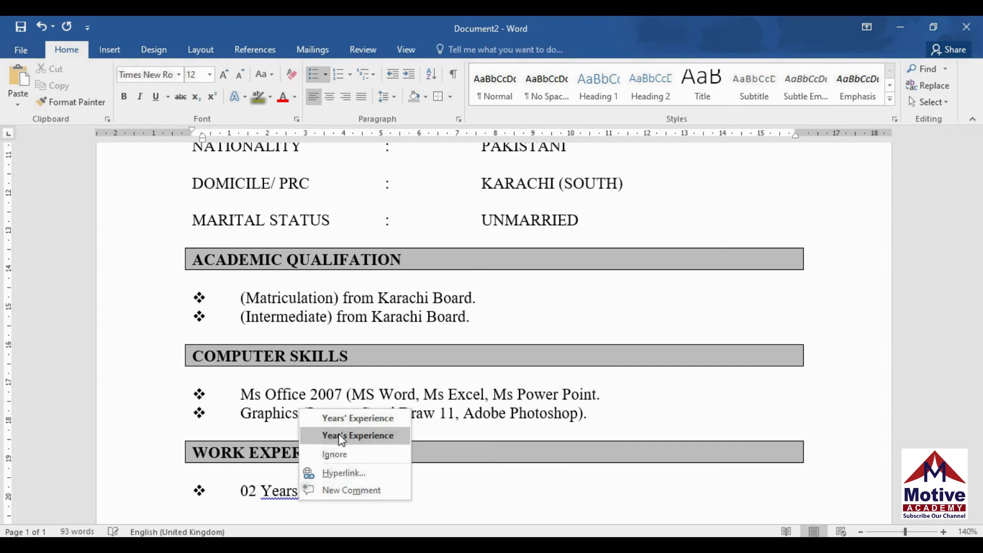
{"action": "left_click", "coordinate": [353, 434]}
{"action": "type", "text": "C"}
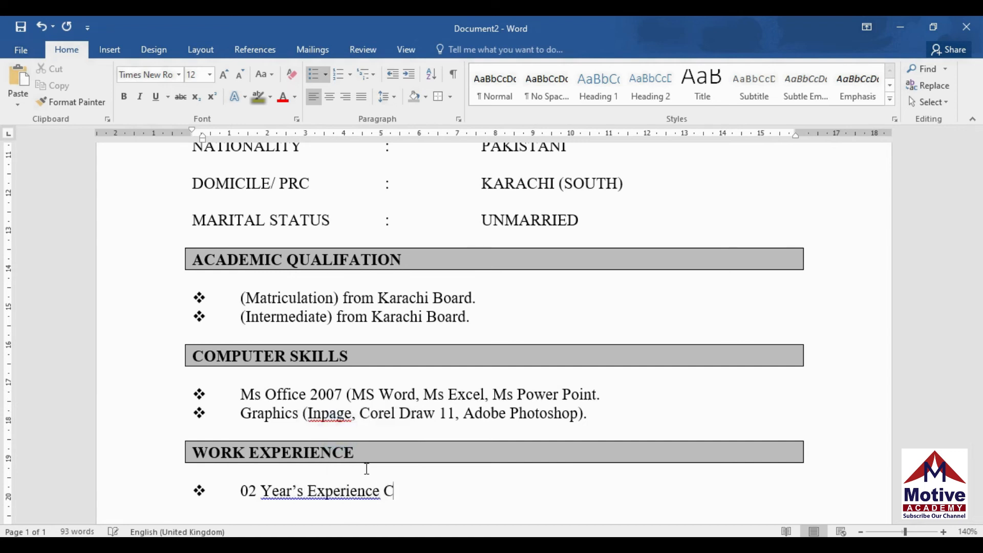
{"action": "type", "text": "omputer"}
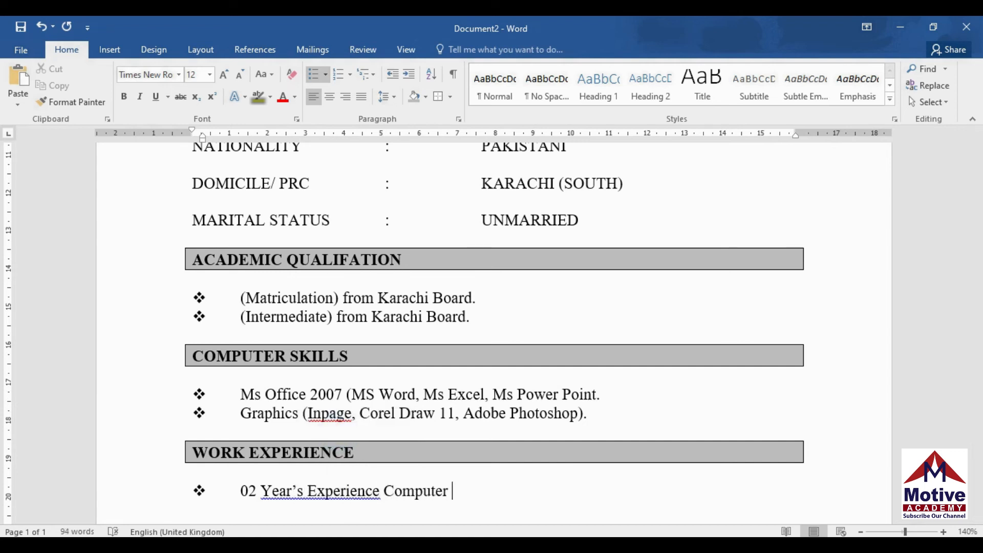
{"action": "type", "text": " Teaching "}
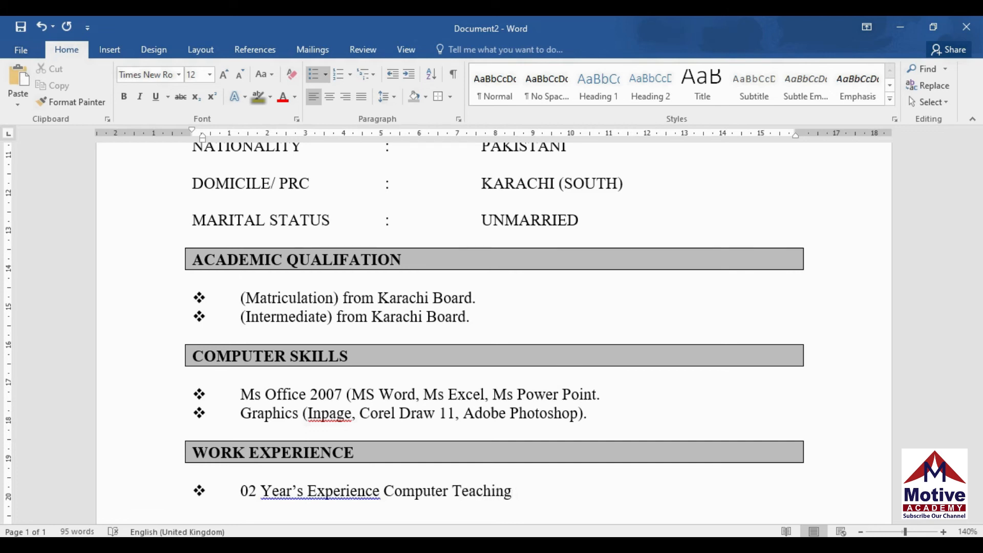
{"action": "type", "text": "in"}
{"action": "type", "text": "Privte"}
{"action": "key", "text": "BackSpace"}
{"action": "key", "text": "BackSpace"}
{"action": "key", "text": "BackSpace"}
{"action": "key", "text": "BackSpace"}
{"action": "type", "text": "ivate Academy."}
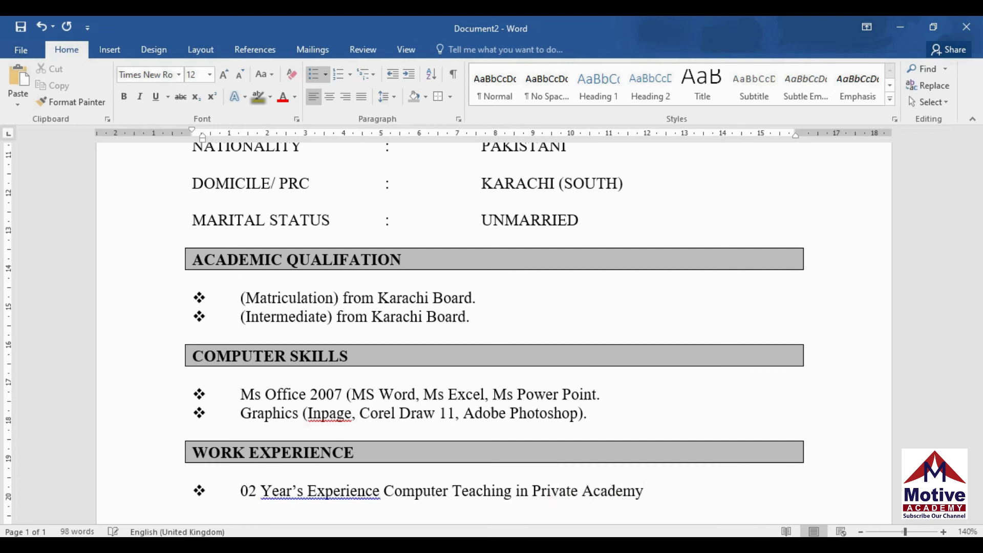
Add the next bullet '01 Year Experience as teacher Private School.'
{"action": "key", "text": "Return"}
{"action": "type", "text": "01 Year"}
{"action": "key", "text": "BackSpace"}
{"action": "key", "text": "BackSpace"}
{"action": "type", "text": "r's"}
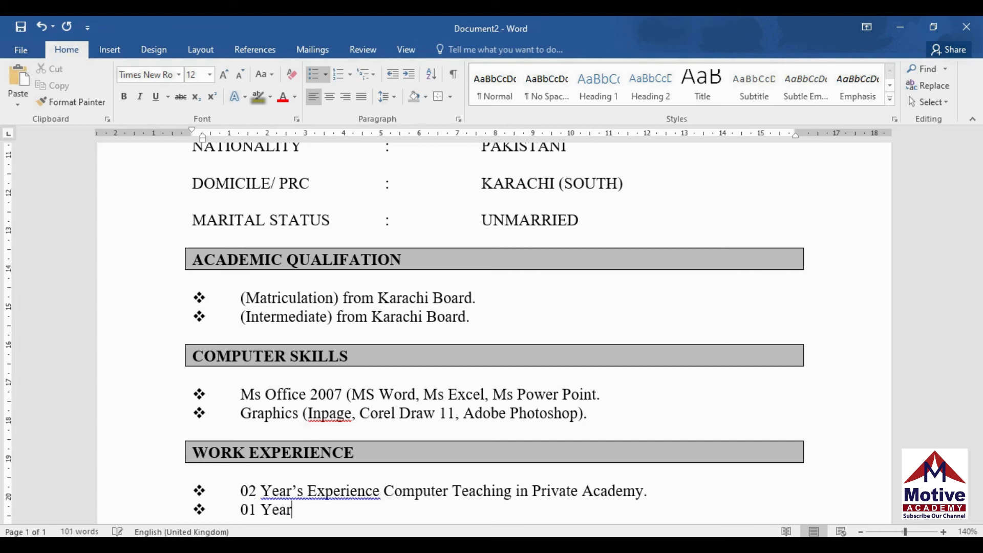
{"action": "type", "text": "perience"}
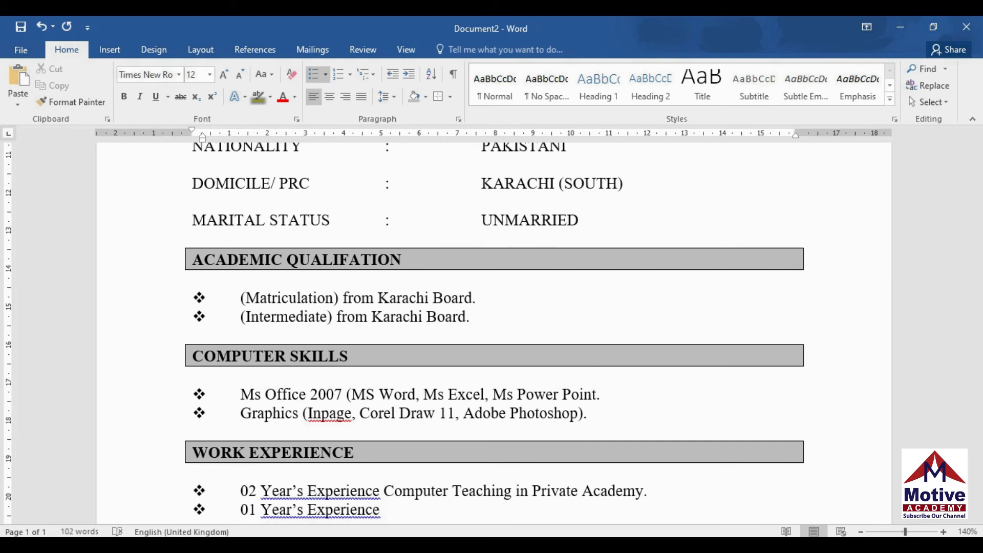
{"action": "left_click", "coordinate": [305, 509]}
{"action": "key", "text": "BackSpace"}
{"action": "key", "text": "BackSpace"}
{"action": "left_click", "coordinate": [366, 512]}
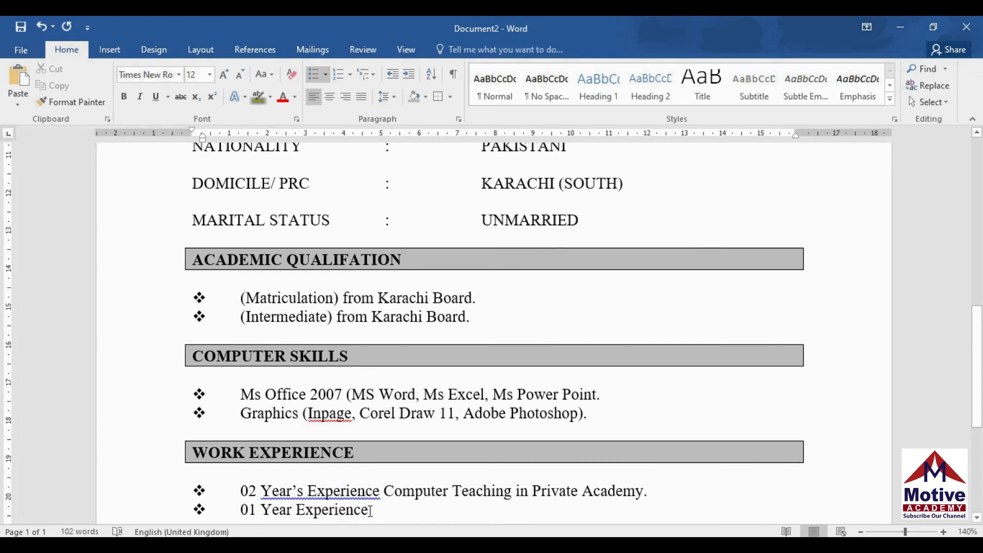
{"action": "type", "text": "a"}
{"action": "type", "text": "s"}
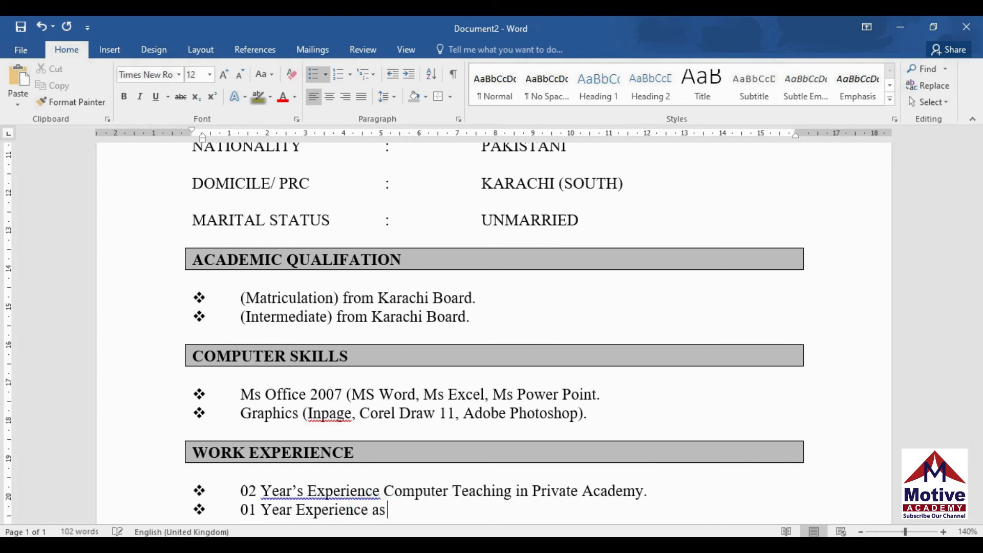
{"action": "type", "text": " teacher Private School."}
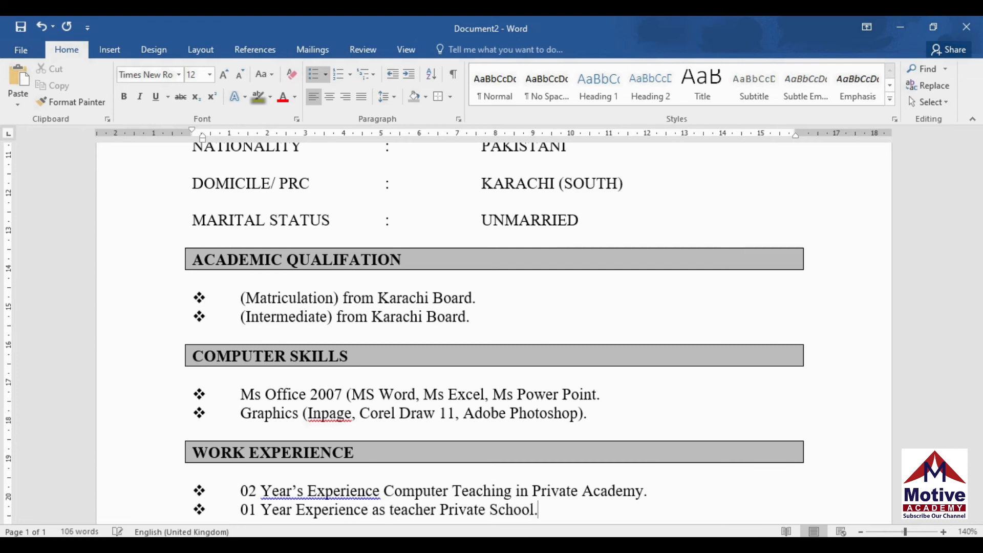
{"action": "key", "text": "Return"}
{"action": "key", "text": "Return"}
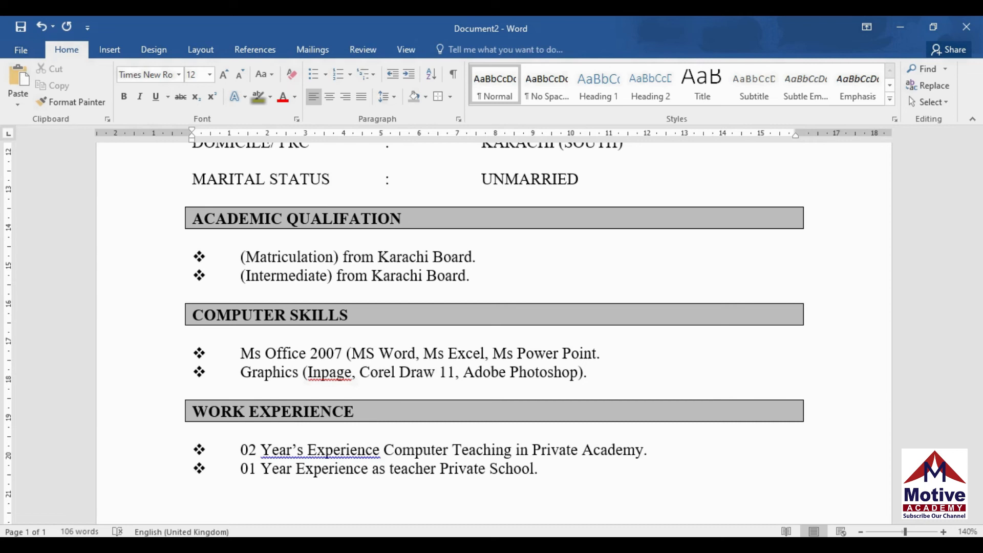
Type the LANGUAGE heading on its own line
{"action": "type", "text": "LANGUAGE"}
{"action": "key", "text": "BackSpace"}
{"action": "type", "text": "E"}
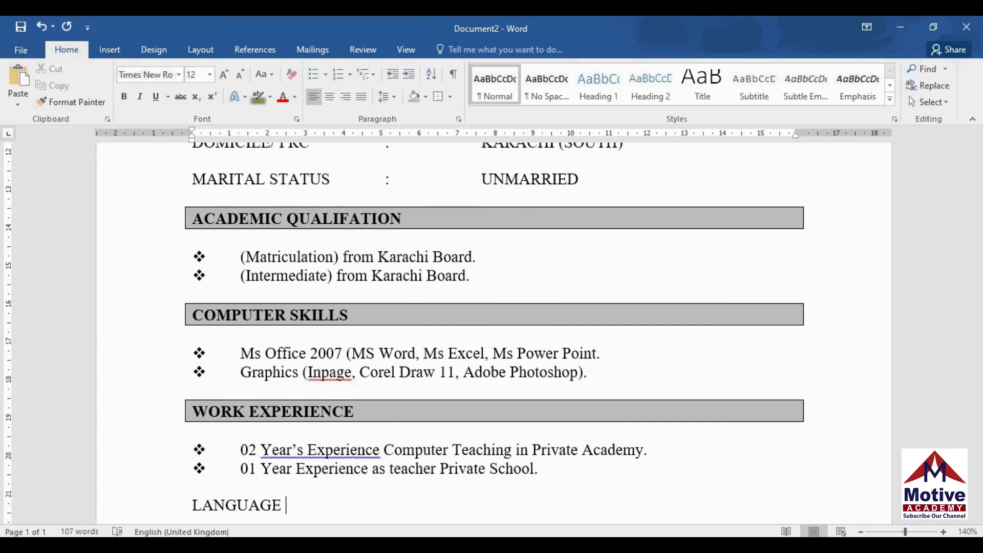
{"action": "key", "text": "Return"}
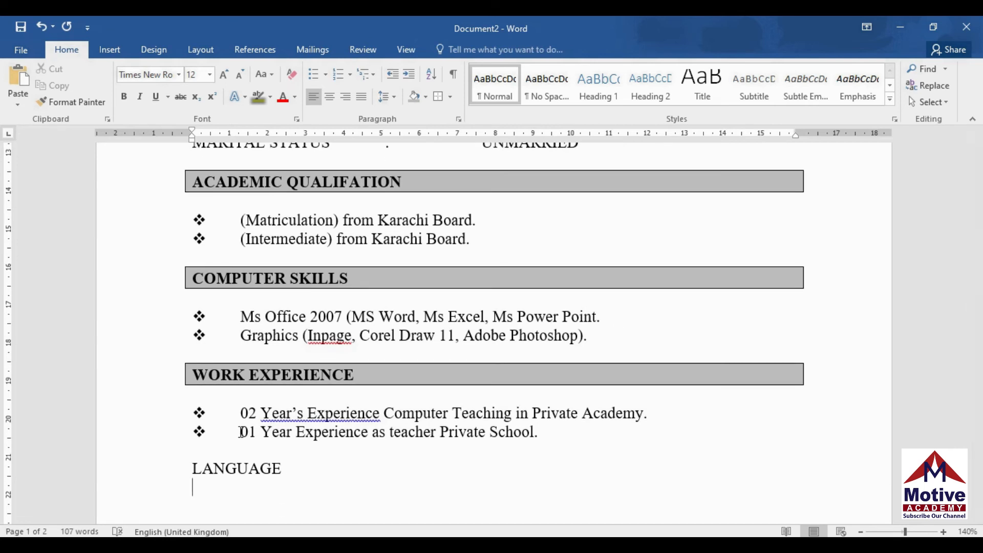
Give LANGUAGE grey shading, an outside box border and bold text
{"action": "left_click", "coordinate": [193, 468]}
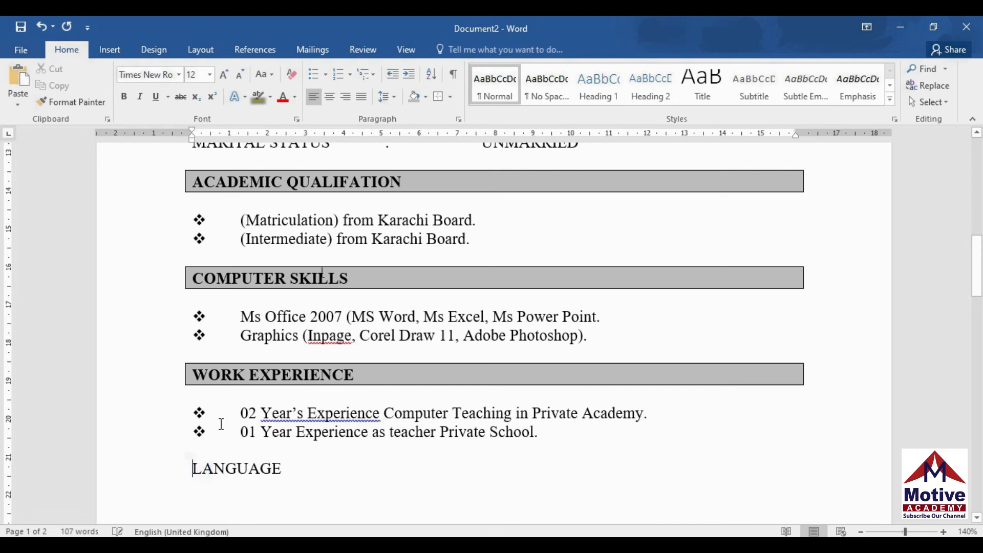
{"action": "left_click", "coordinate": [415, 103]}
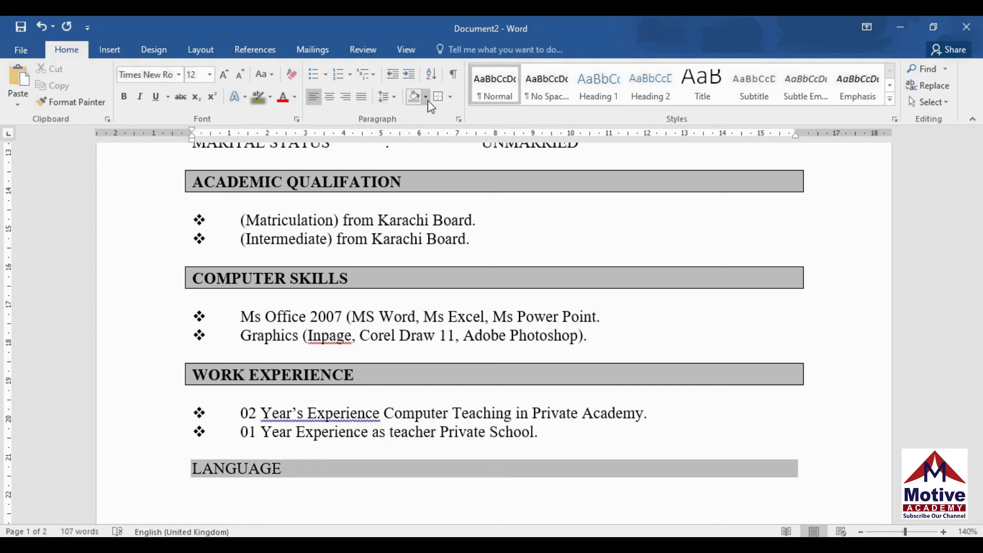
{"action": "left_click", "coordinate": [435, 100]}
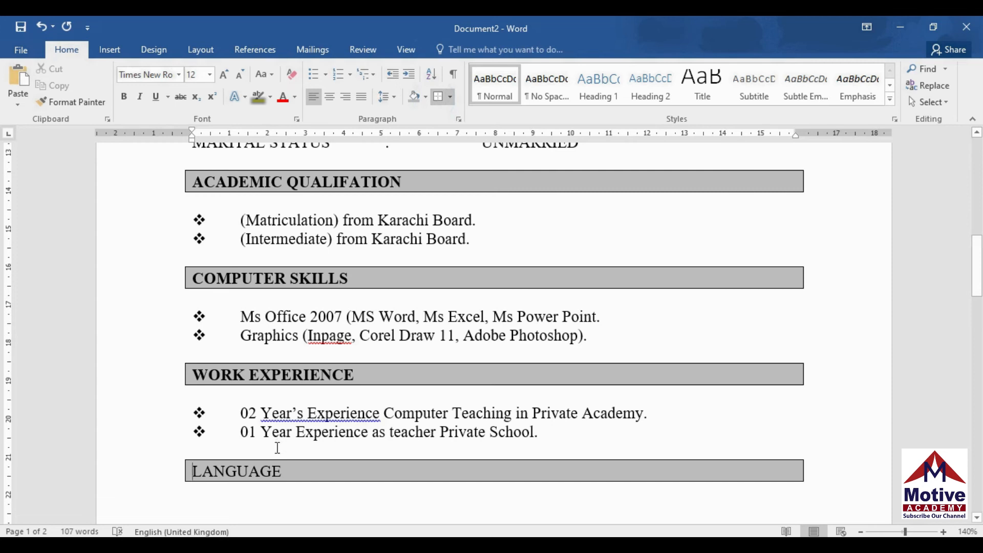
{"action": "left_click_drag", "start_coordinate": [284, 468], "coordinate": [190, 469]}
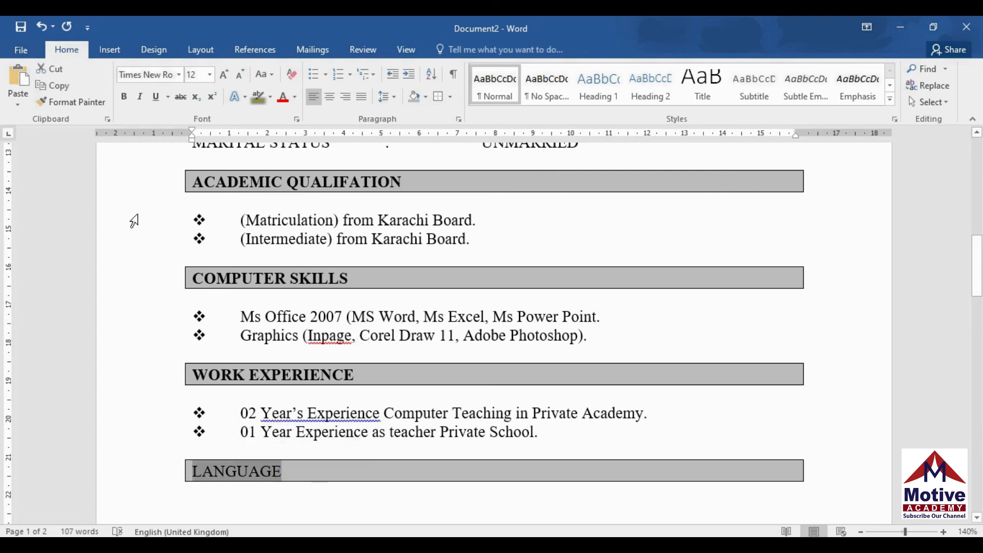
{"action": "left_click", "coordinate": [124, 97]}
{"action": "left_click", "coordinate": [746, 461]}
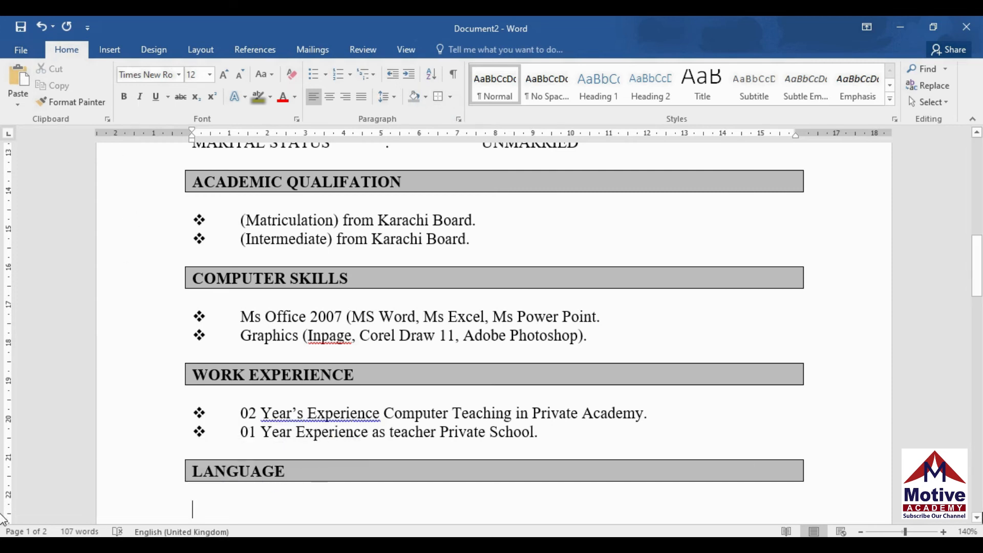
{"action": "left_click", "coordinate": [977, 519]}
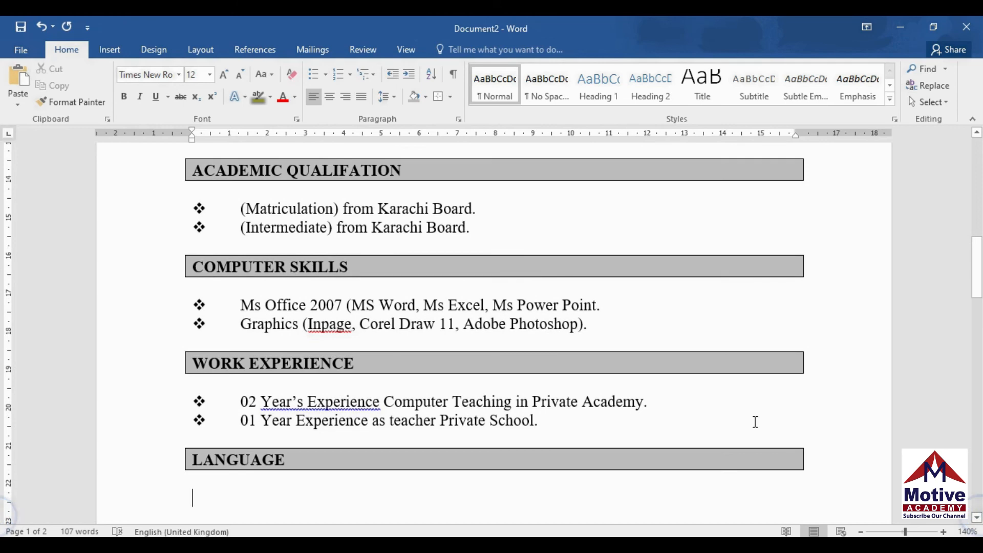
List English, Urdu and sindhi as arrow bullets under LANGUAGE
{"action": "left_click", "coordinate": [326, 75]}
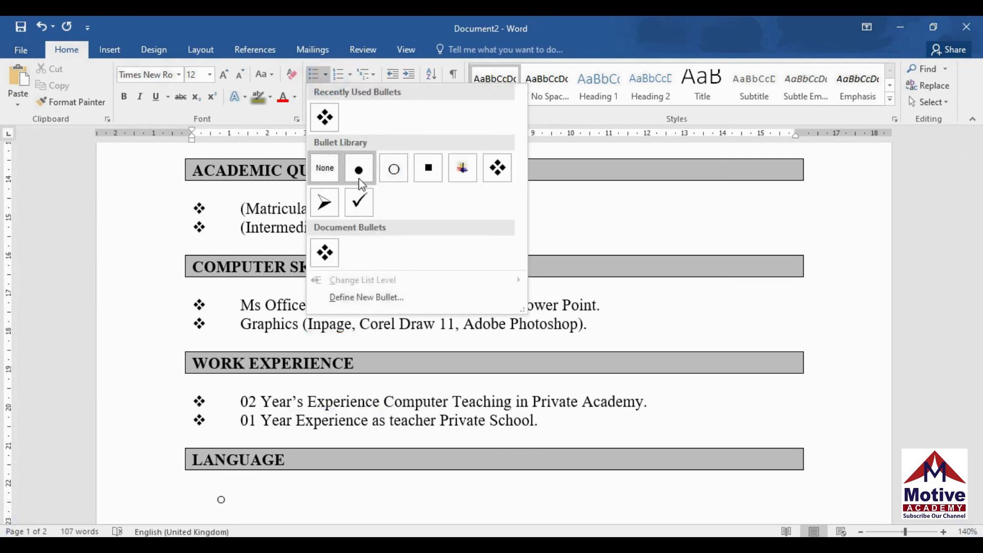
{"action": "left_click", "coordinate": [325, 203]}
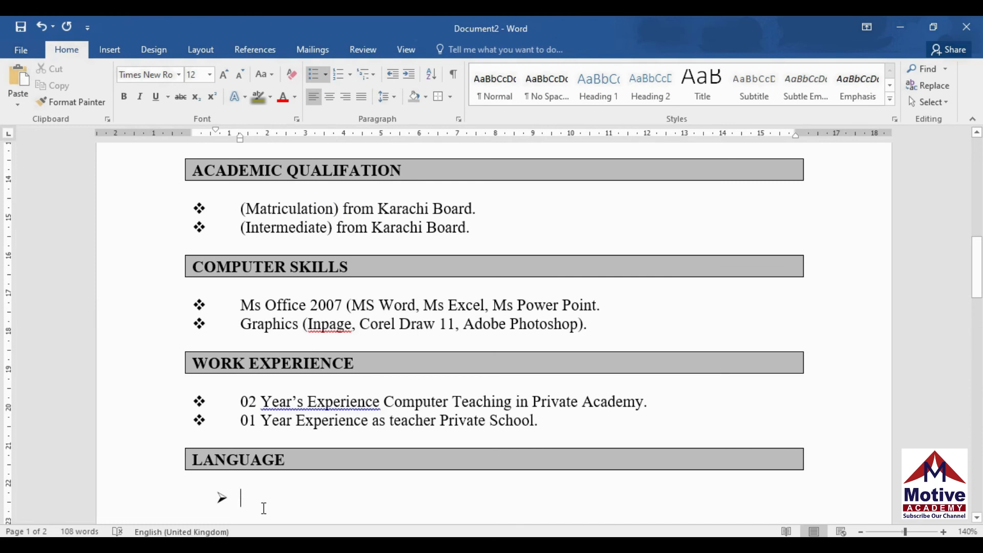
{"action": "type", "text": "e"}
{"action": "key", "text": "BackSpace"}
{"action": "type", "text": "English"}
{"action": "key", "text": "Return"}
{"action": "type", "text": "Urdu"}
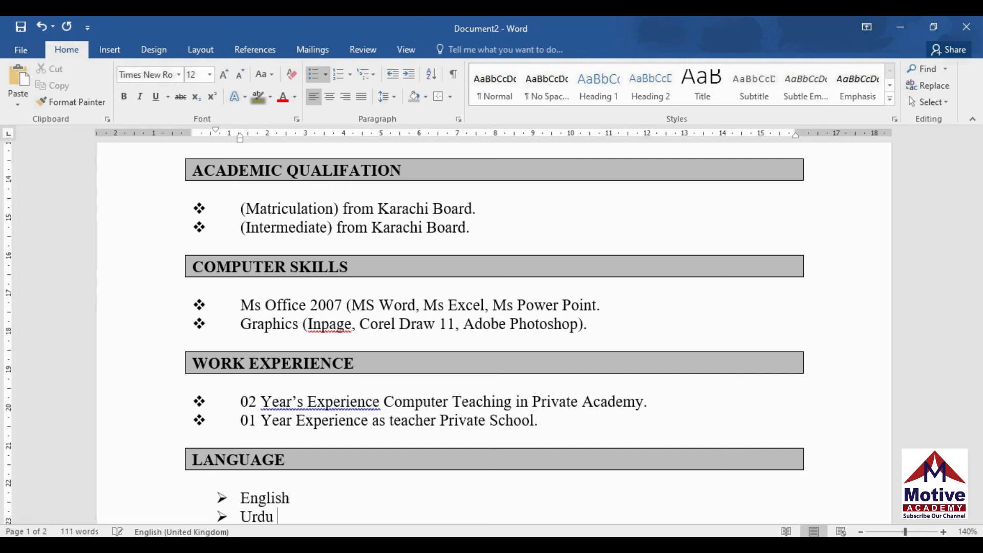
{"action": "key", "text": "Return"}
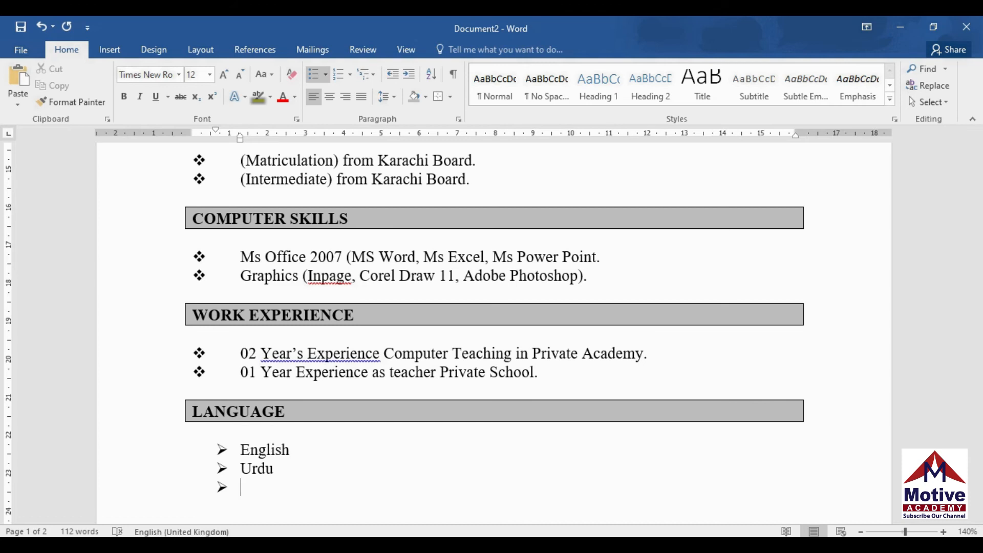
{"action": "type", "text": "sindhi"}
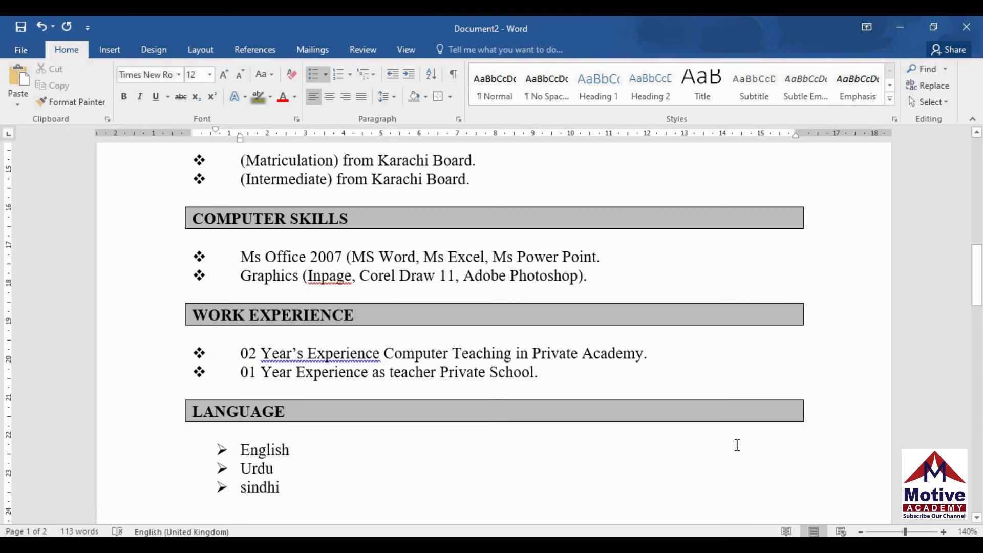
{"action": "left_click_drag", "start_coordinate": [982, 297], "coordinate": [973, 209]}
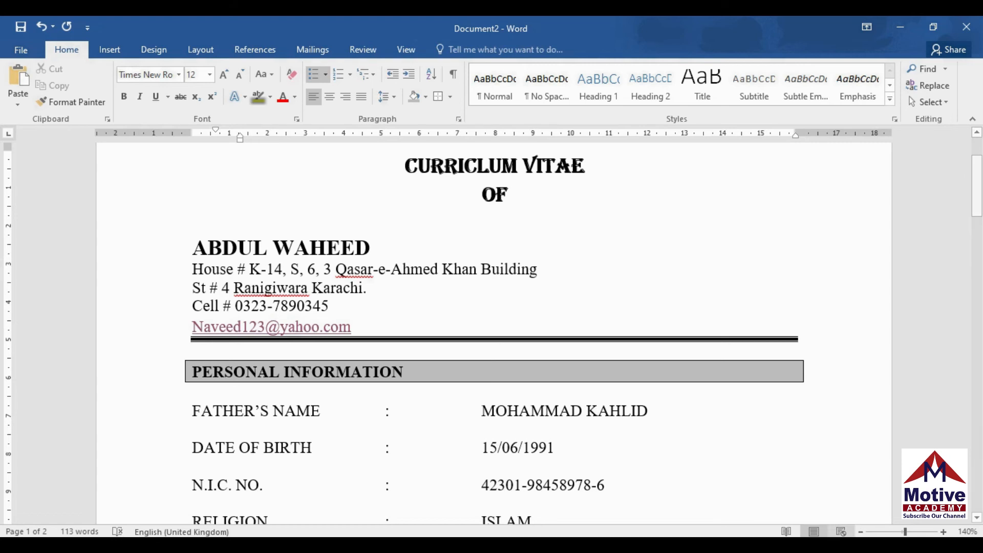
{"action": "left_click", "coordinate": [861, 533]}
{"action": "left_click", "coordinate": [861, 533]}
{"action": "left_click", "coordinate": [861, 532]}
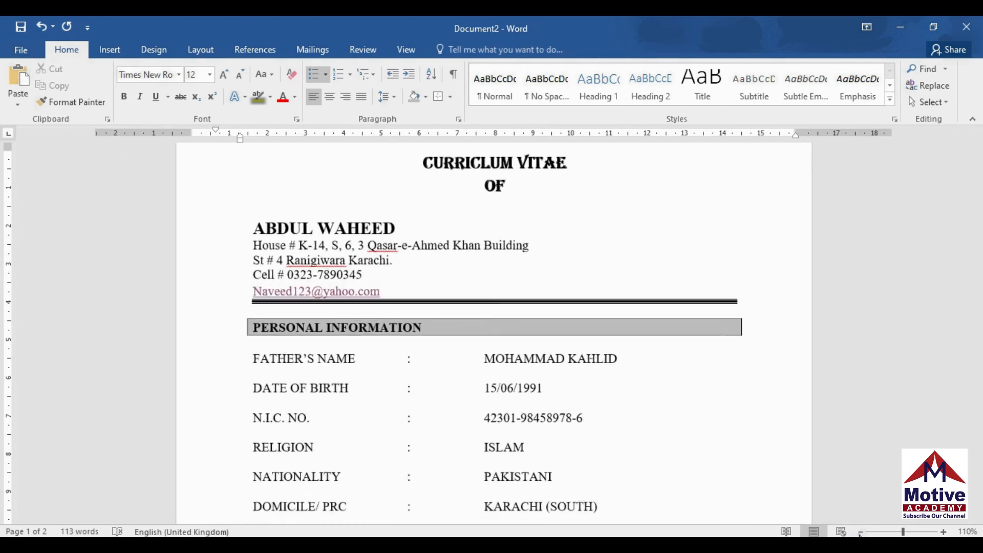
{"action": "left_click", "coordinate": [861, 532]}
{"action": "left_click", "coordinate": [861, 533]}
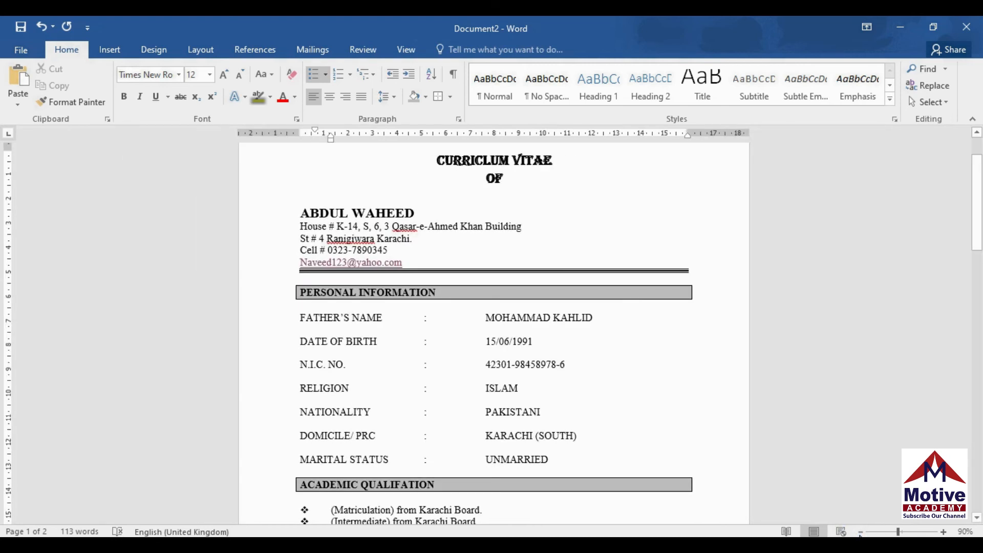
{"action": "key", "text": "ctrl+p"}
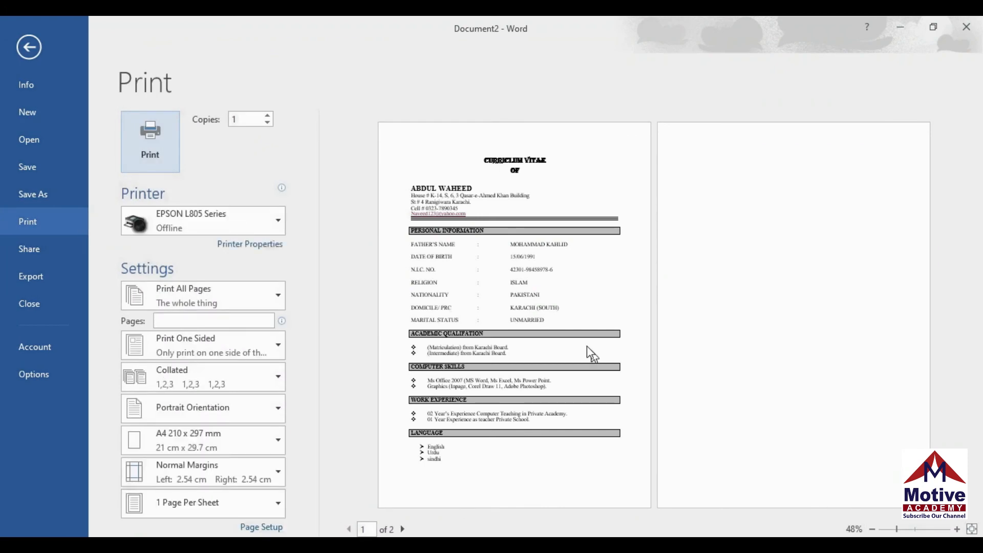
{"action": "left_click", "coordinate": [584, 338]}
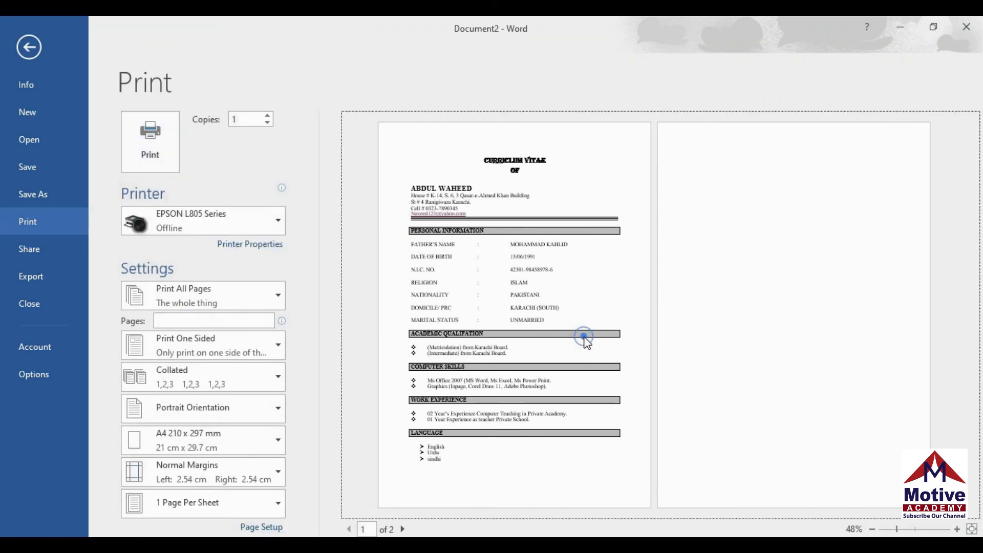
{"action": "left_click", "coordinate": [957, 529]}
{"action": "left_click", "coordinate": [957, 529]}
{"action": "left_click", "coordinate": [957, 529]}
{"action": "left_click", "coordinate": [957, 529]}
{"action": "left_click", "coordinate": [957, 529]}
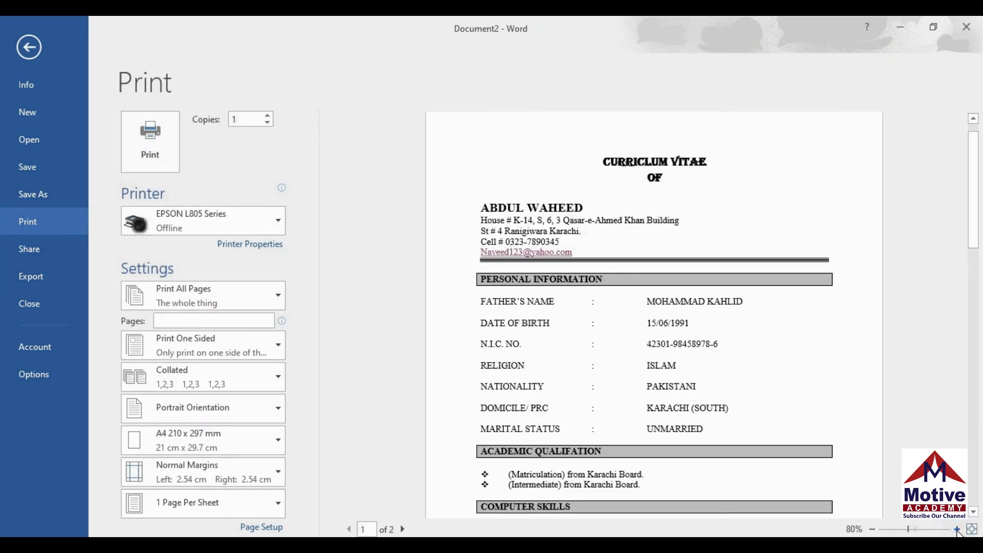
{"action": "left_click", "coordinate": [958, 529]}
{"action": "left_click", "coordinate": [958, 529]}
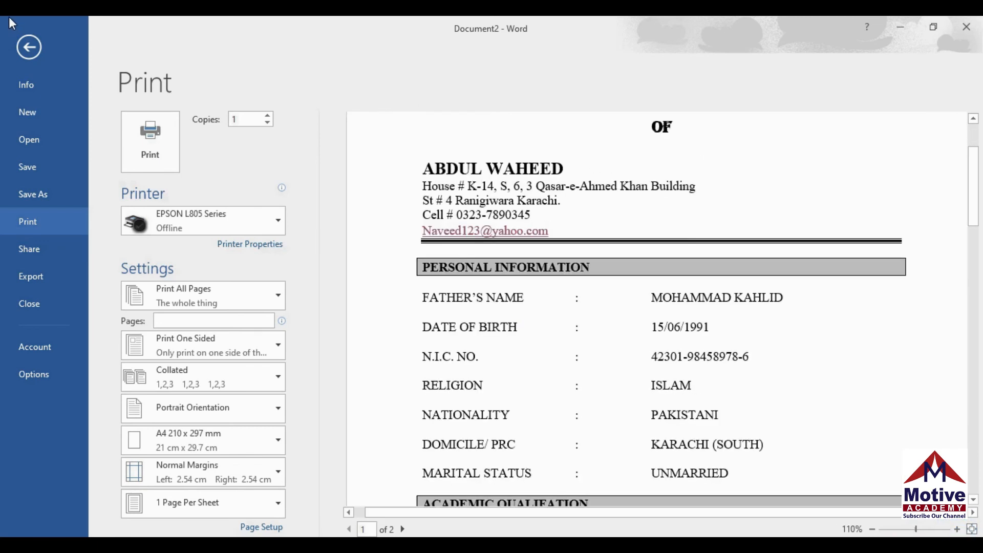
{"action": "left_click", "coordinate": [28, 49]}
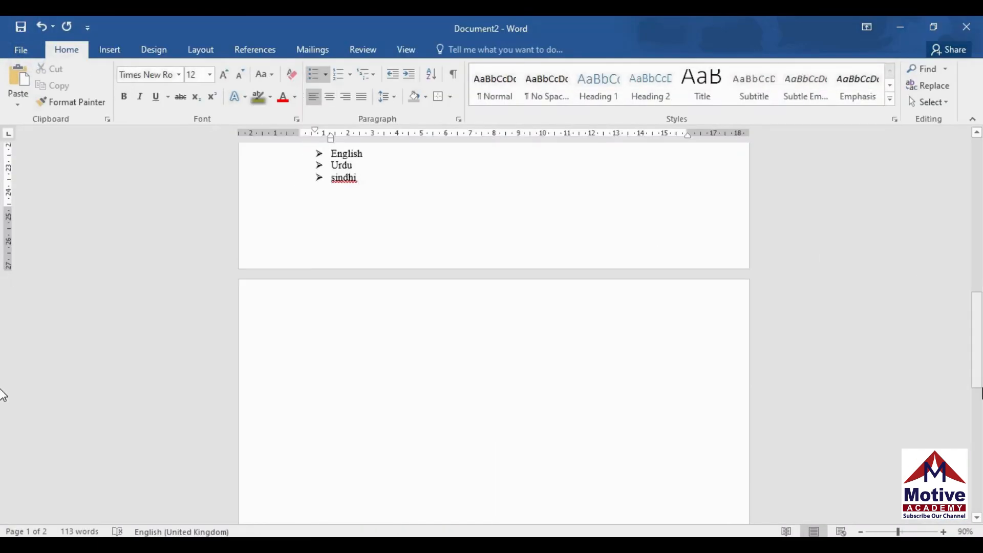
Review the finished CV from the top, then go to the File backstage view
{"action": "key", "text": "ctrl+Home"}
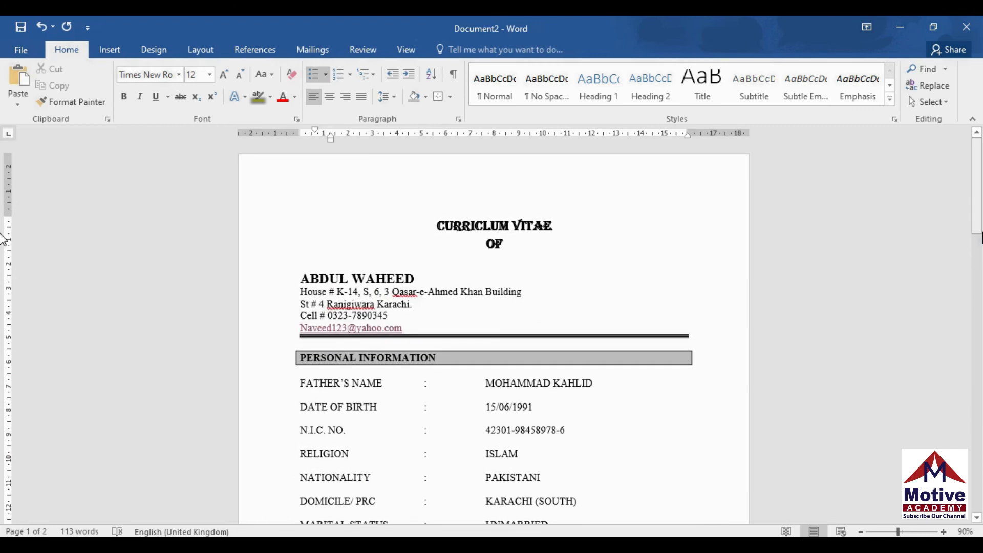
{"action": "left_click_drag", "start_coordinate": [978, 180], "coordinate": [978, 191]}
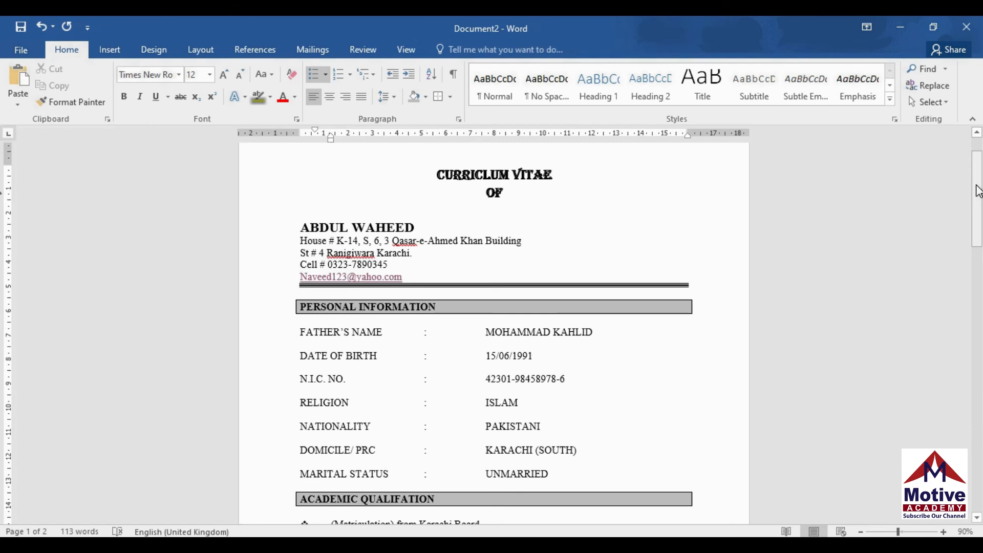
{"action": "left_click_drag", "start_coordinate": [978, 191], "coordinate": [978, 179]}
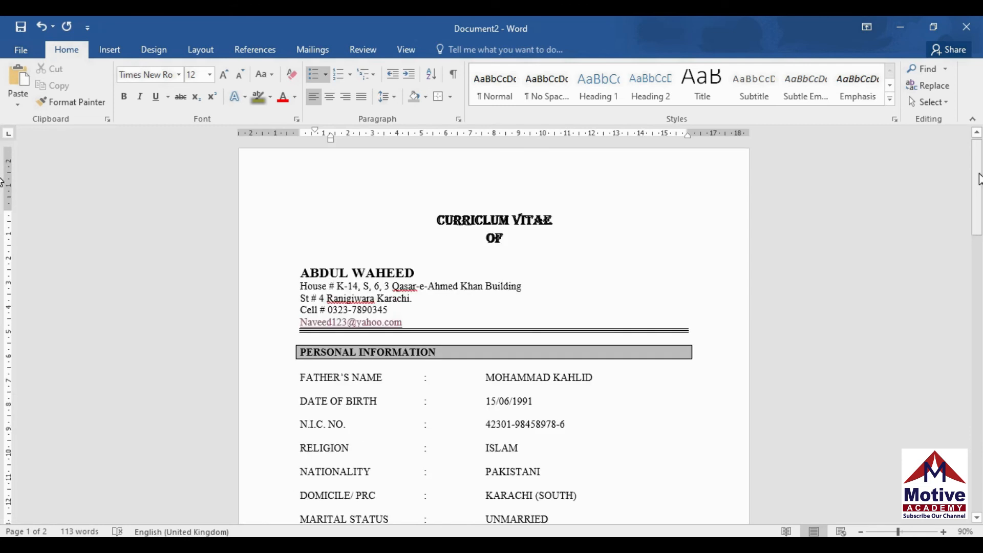
{"action": "mouse_move", "coordinate": [979, 179]}
{"action": "left_mouse_down"}
{"action": "mouse_move", "coordinate": [979, 245]}
{"action": "mouse_move", "coordinate": [979, 179]}
{"action": "left_mouse_up"}
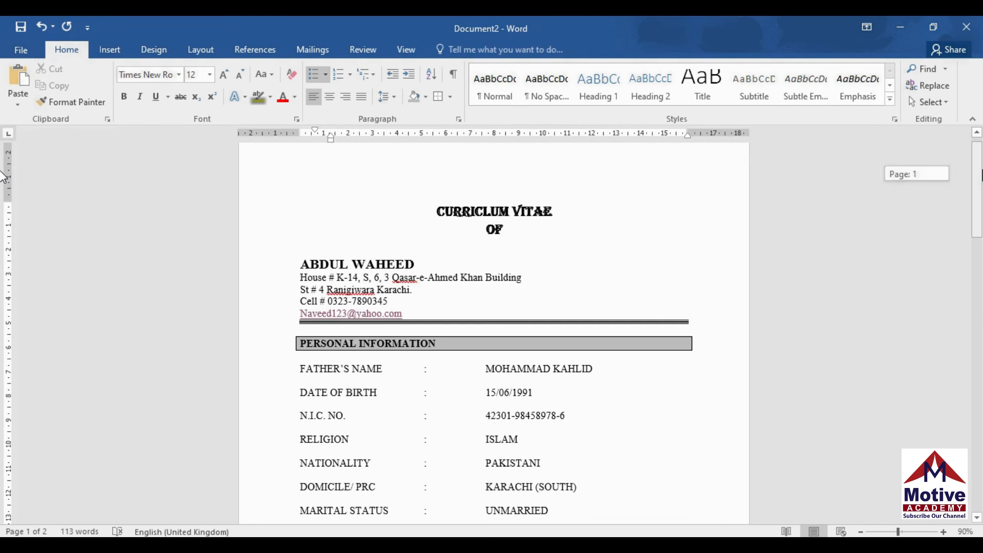
{"action": "left_click_drag", "start_coordinate": [980, 179], "coordinate": [979, 173]}
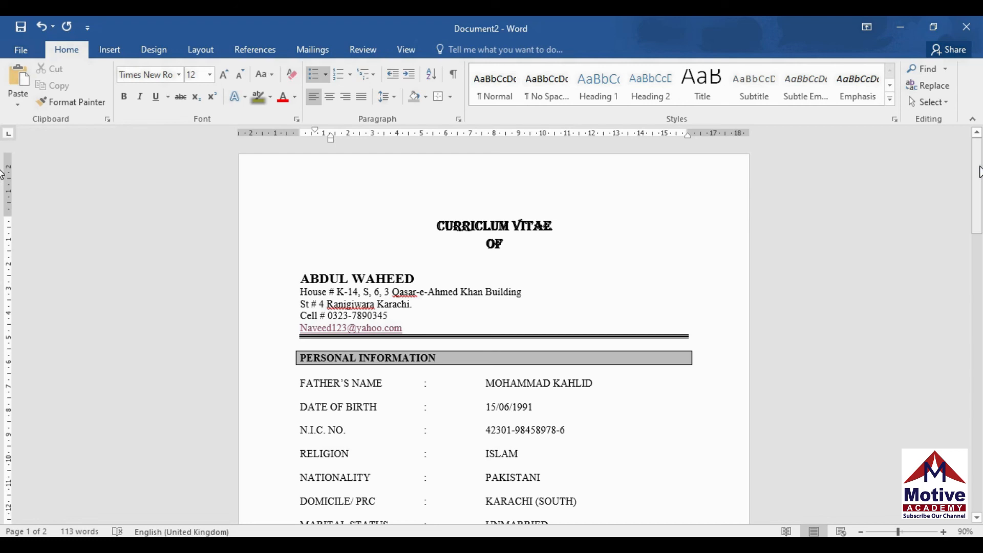
{"action": "scroll", "coordinate": [980, 172], "scroll_direction": "down", "scroll_amount": 1}
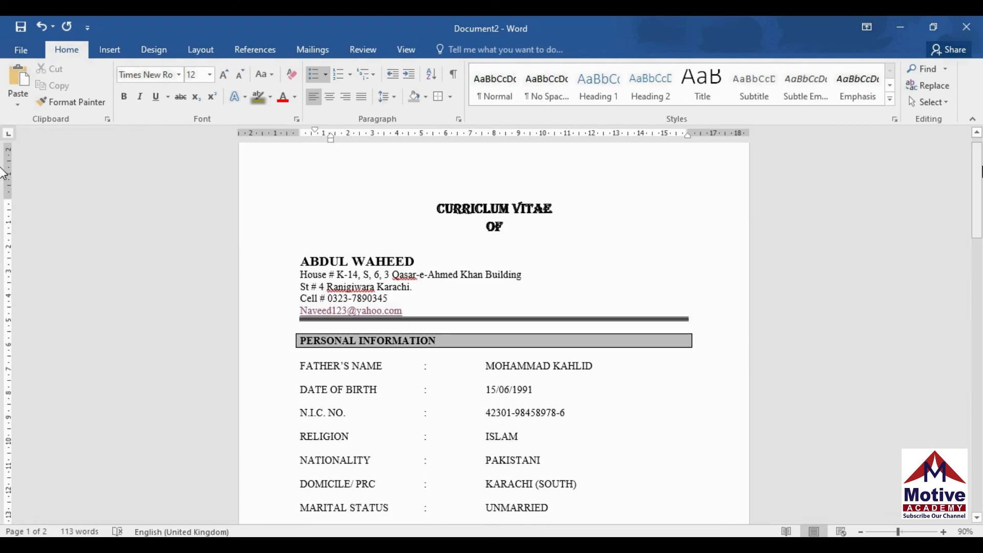
{"action": "scroll", "coordinate": [980, 172], "scroll_direction": "up", "scroll_amount": 1}
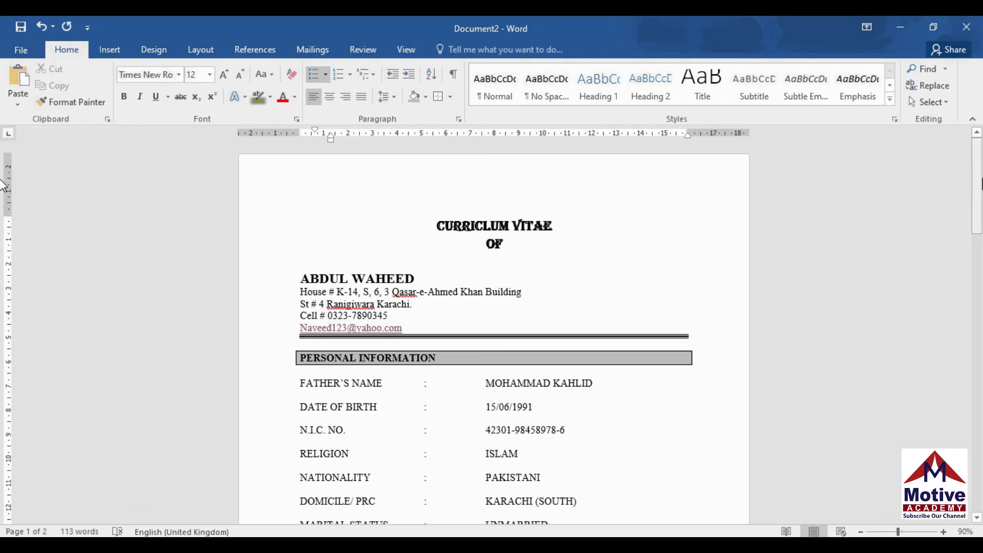
{"action": "left_click_drag", "start_coordinate": [982, 157], "coordinate": [982, 137]}
{"action": "left_click_drag", "start_coordinate": [978, 169], "coordinate": [978, 163]}
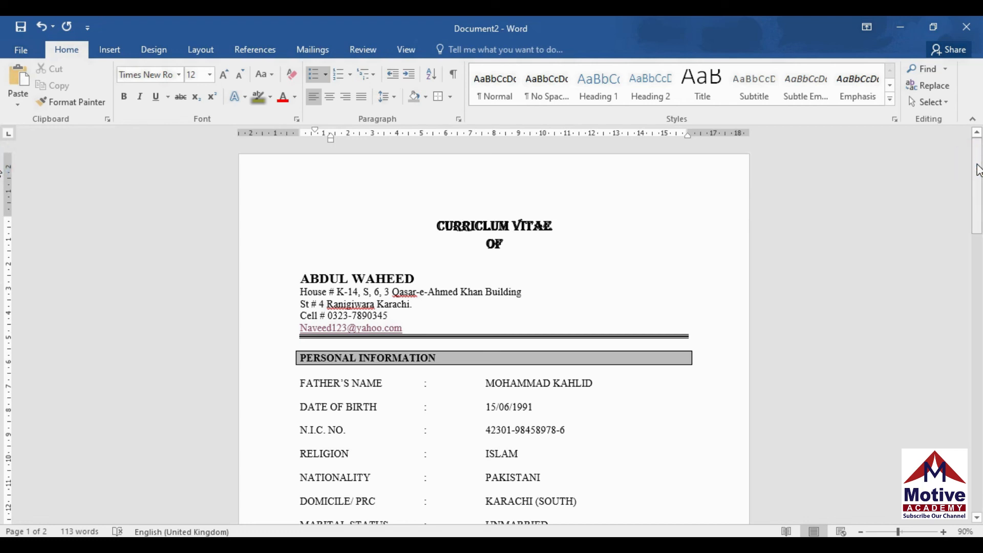
{"action": "left_click", "coordinate": [22, 54]}
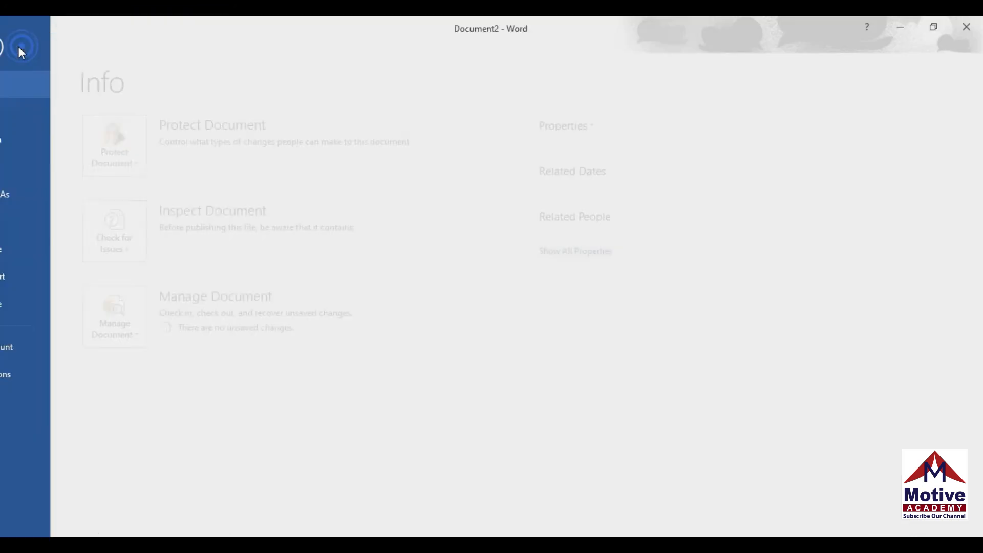
Create a new blank document from the New page
{"action": "left_click", "coordinate": [27, 113]}
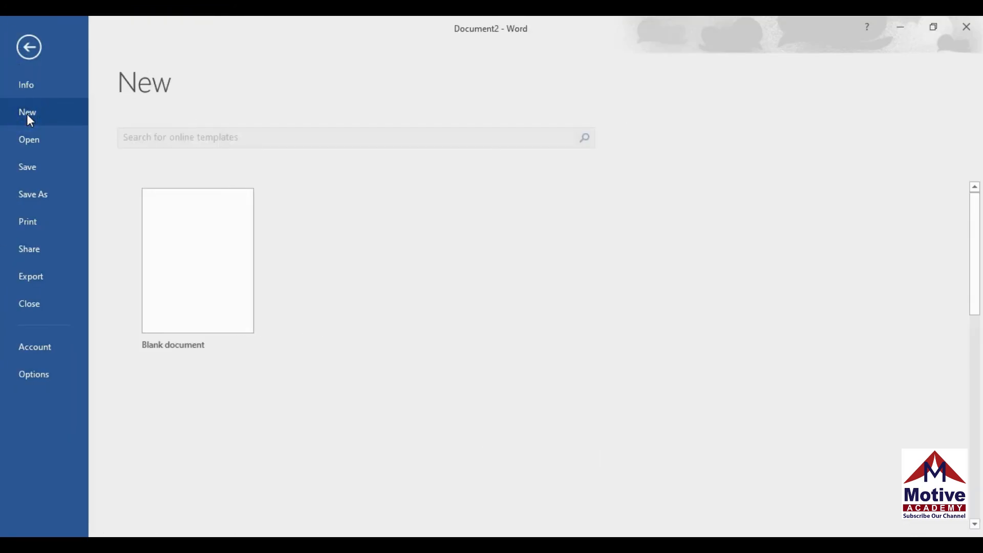
{"action": "left_click", "coordinate": [229, 251]}
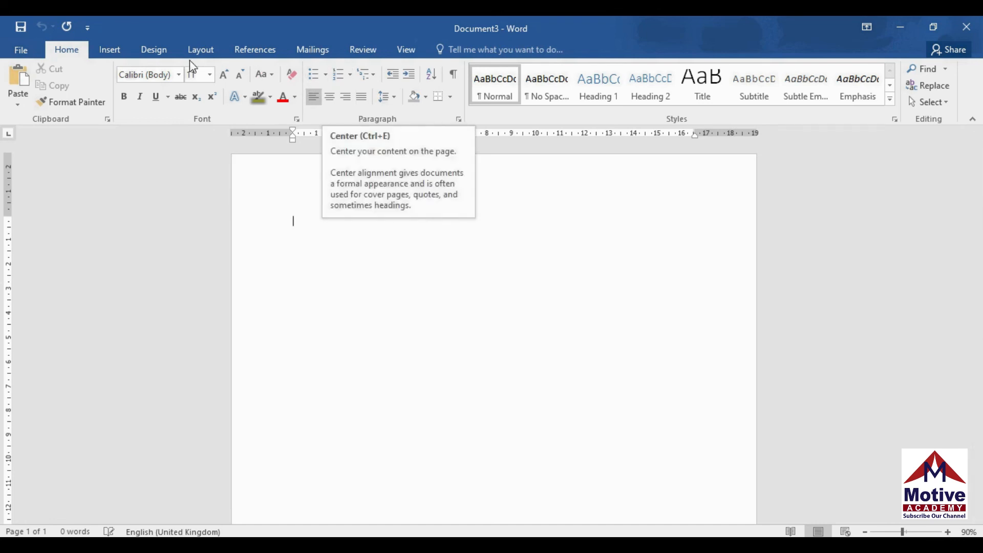
Set the page size to B5
{"action": "left_click", "coordinate": [202, 49]}
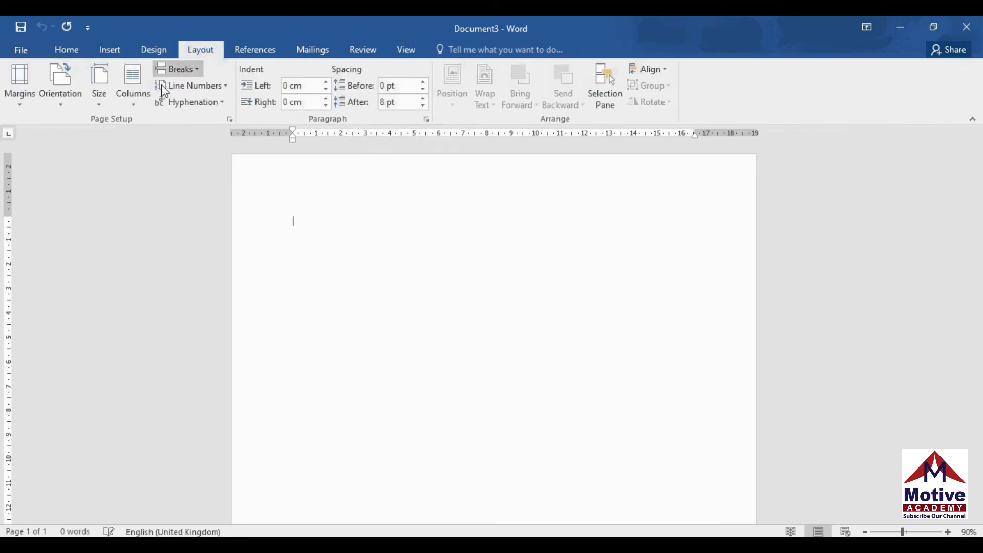
{"action": "left_click", "coordinate": [102, 107]}
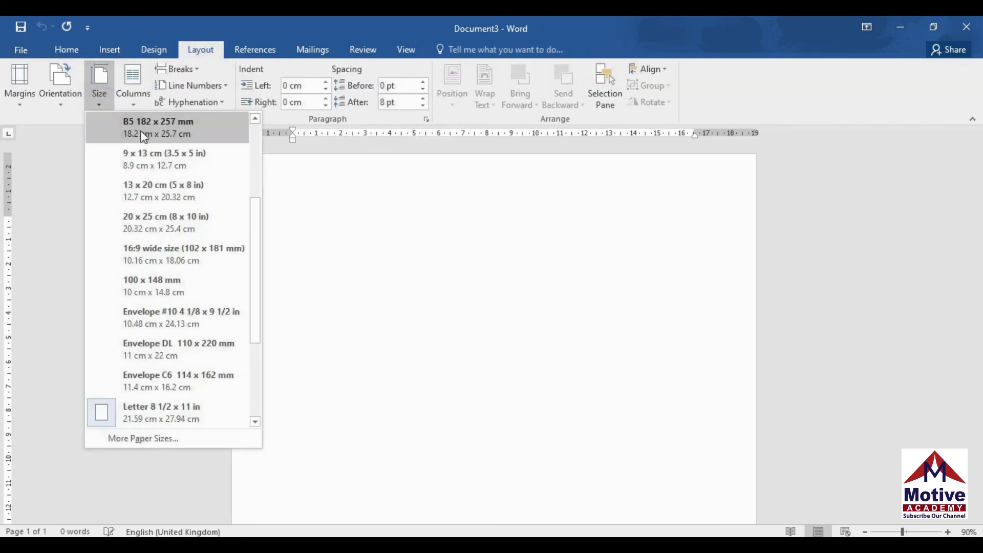
{"action": "left_click", "coordinate": [193, 133]}
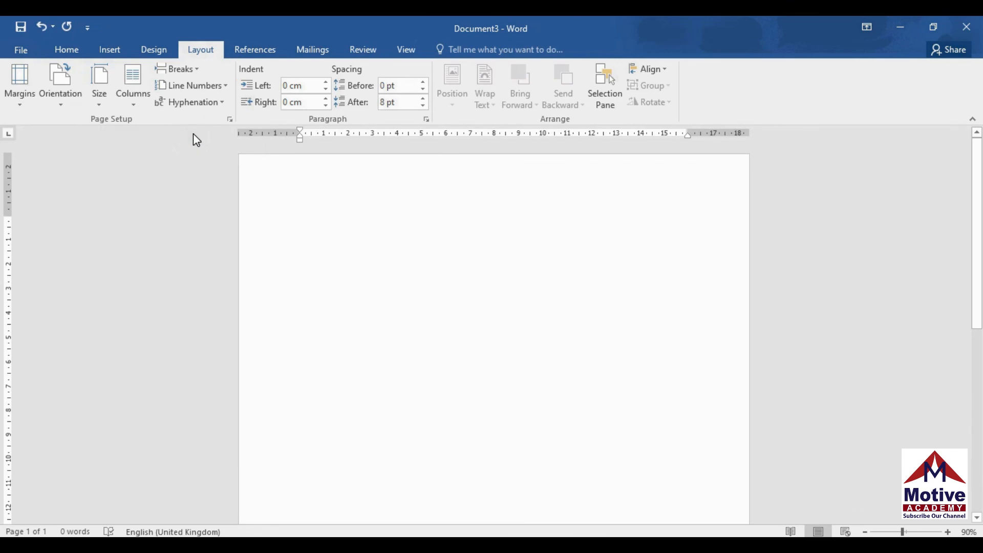
Format the title line as centred Arial at 20 pt
{"action": "left_click", "coordinate": [67, 49]}
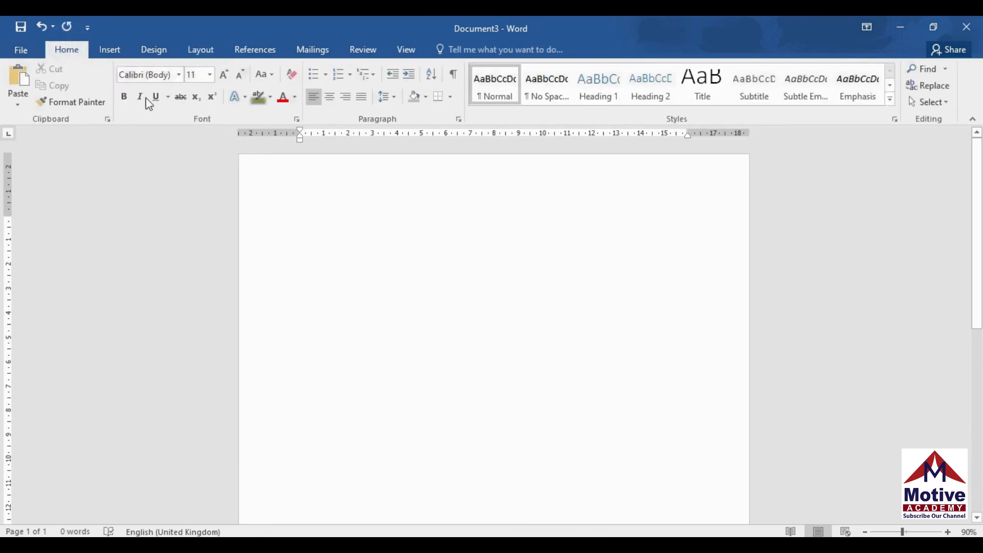
{"action": "left_click", "coordinate": [224, 74]}
{"action": "left_click", "coordinate": [224, 75]}
{"action": "left_click", "coordinate": [224, 75]}
{"action": "left_click", "coordinate": [224, 74]}
{"action": "left_click", "coordinate": [223, 74]}
{"action": "left_click", "coordinate": [242, 80]}
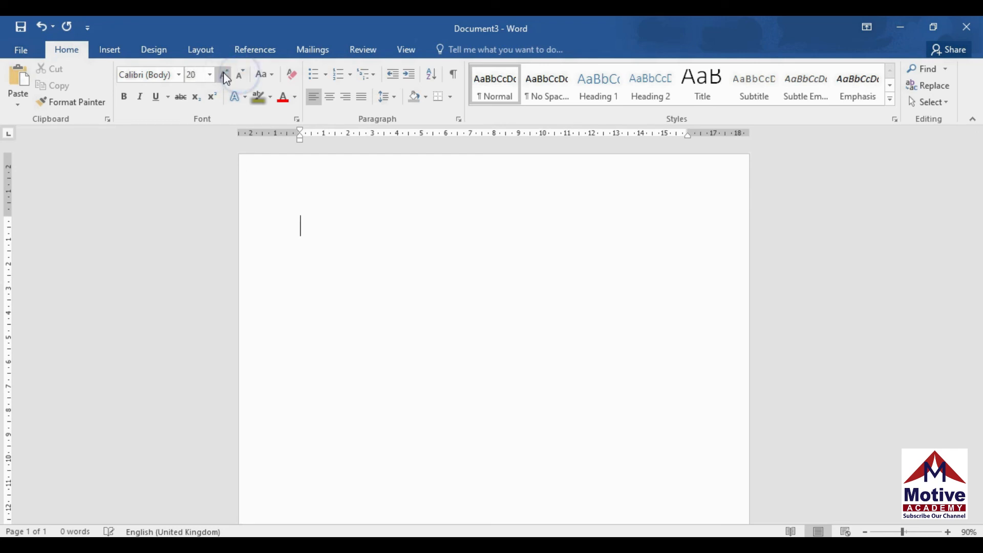
{"action": "left_click", "coordinate": [179, 75]}
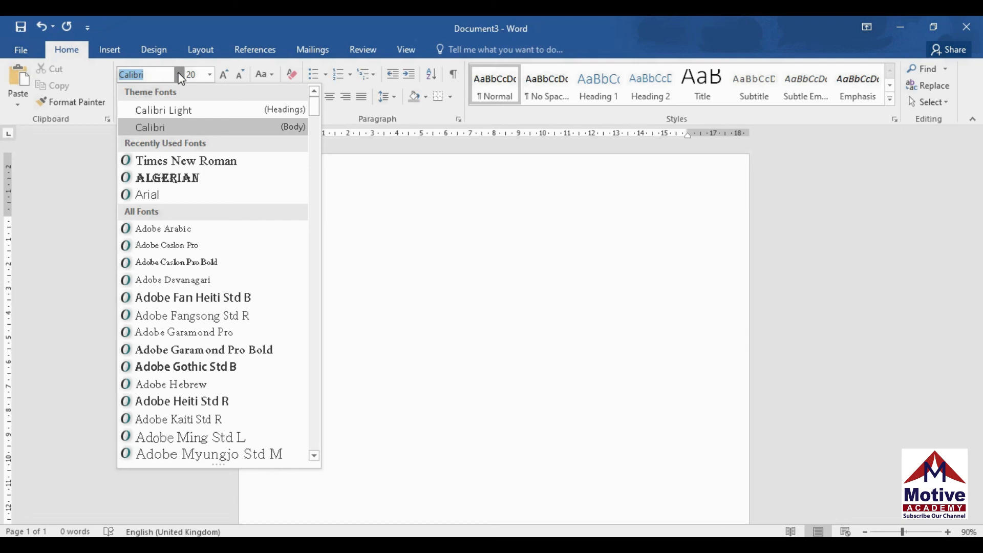
{"action": "left_click", "coordinate": [193, 193]}
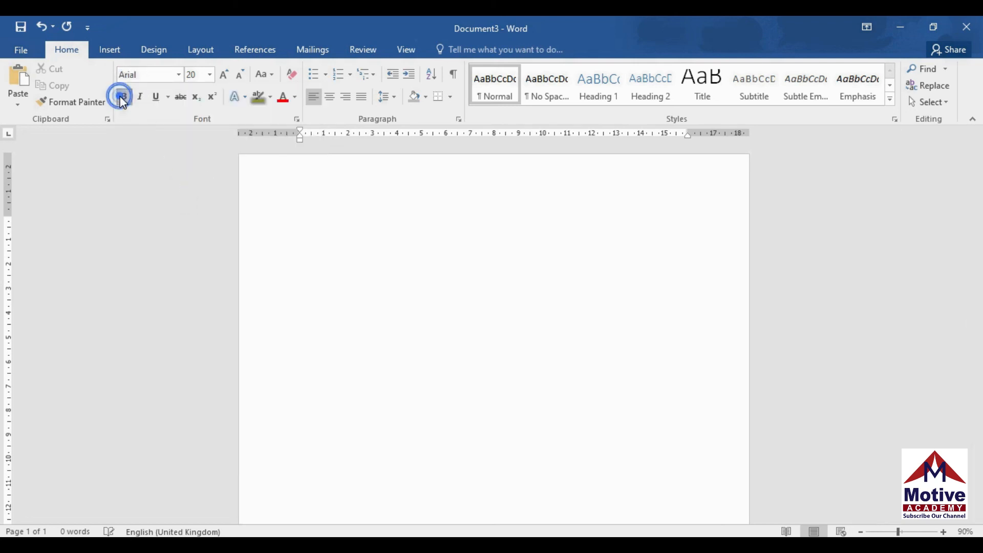
{"action": "left_click", "coordinate": [330, 97]}
Type the title 'DOW UNIVERSITY OF HEALTH SCIENCES'
{"action": "type", "text": "DOW U"}
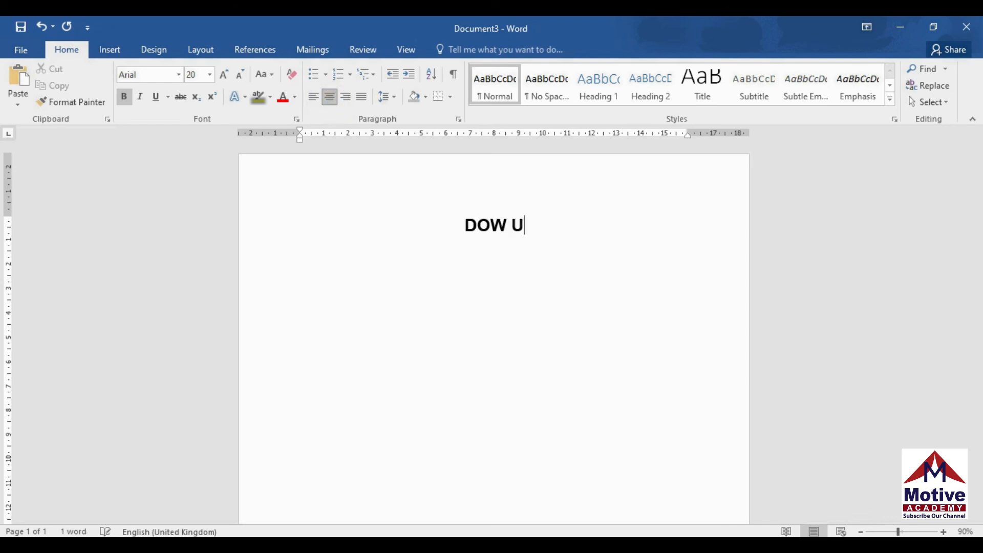
{"action": "type", "text": "NIVERSITY "}
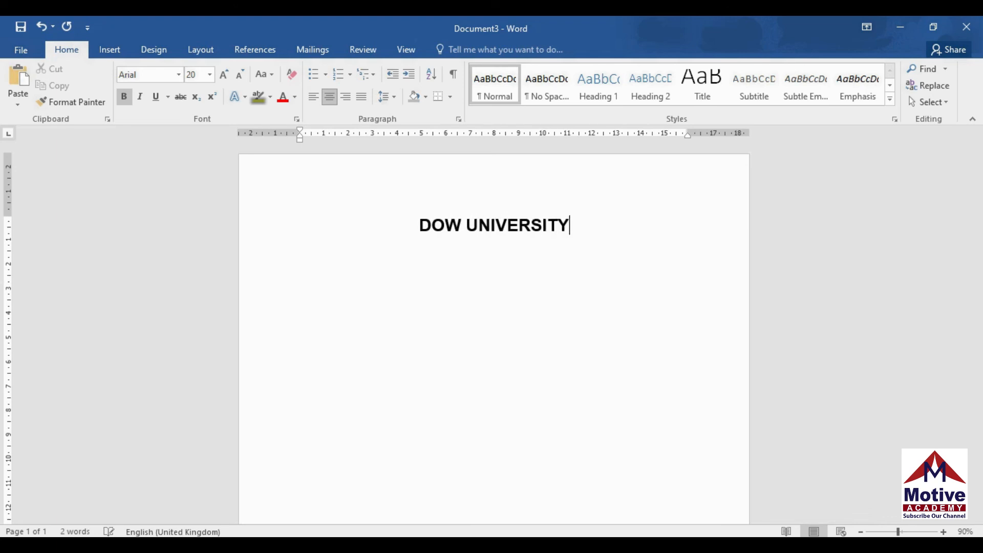
{"action": "type", "text": "OF "}
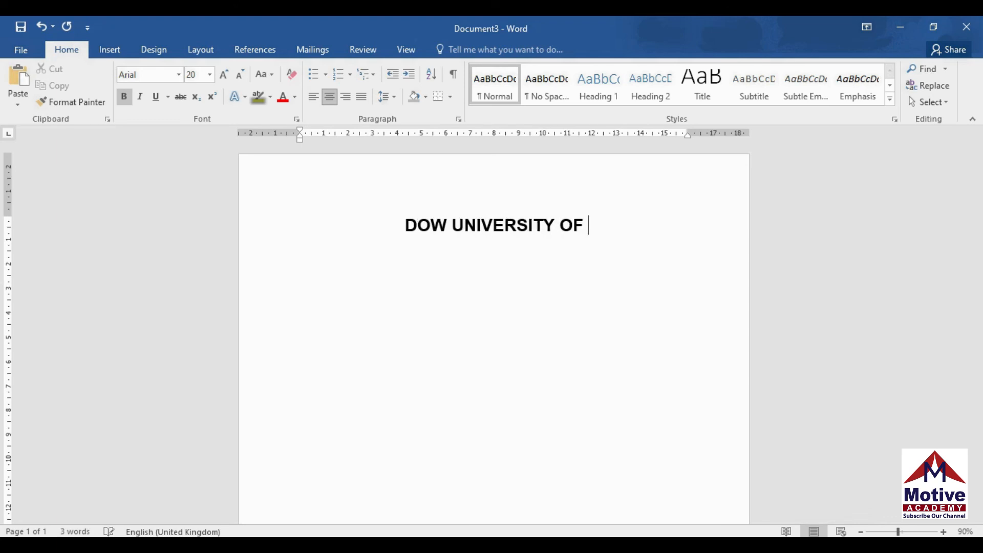
{"action": "type", "text": "HEALTH "}
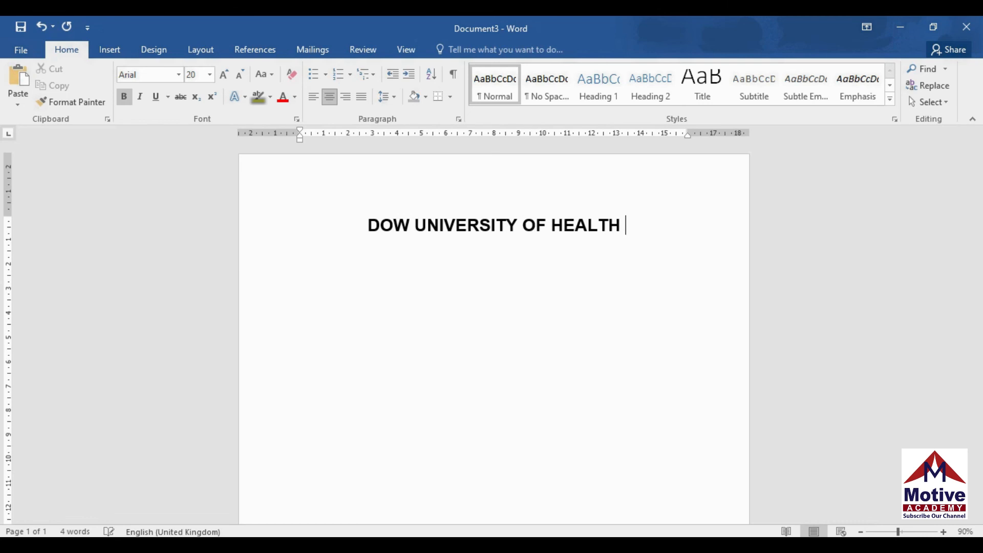
{"action": "type", "text": "SCIENC"}
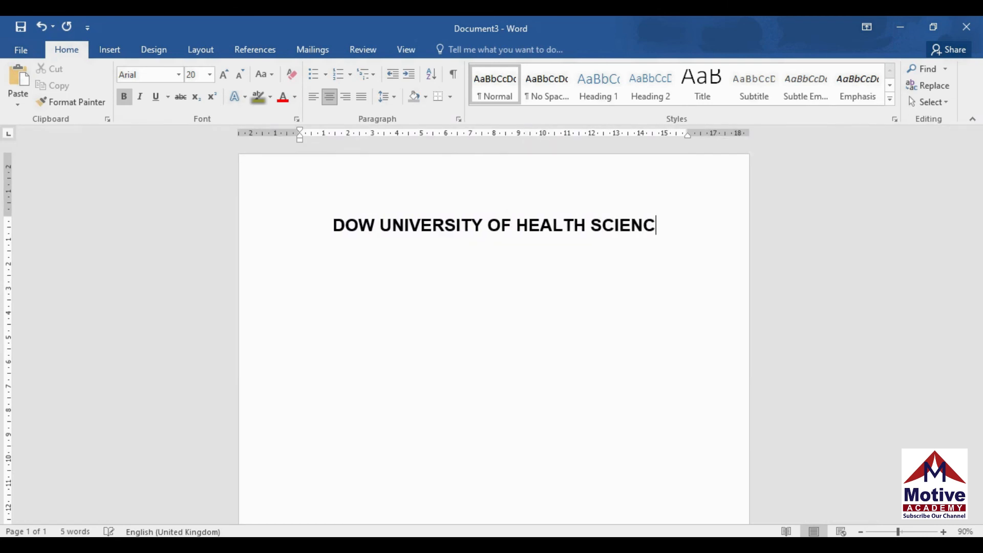
{"action": "type", "text": "ES"}
{"action": "key", "text": "Return"}
{"action": "key", "text": "BackSpace"}
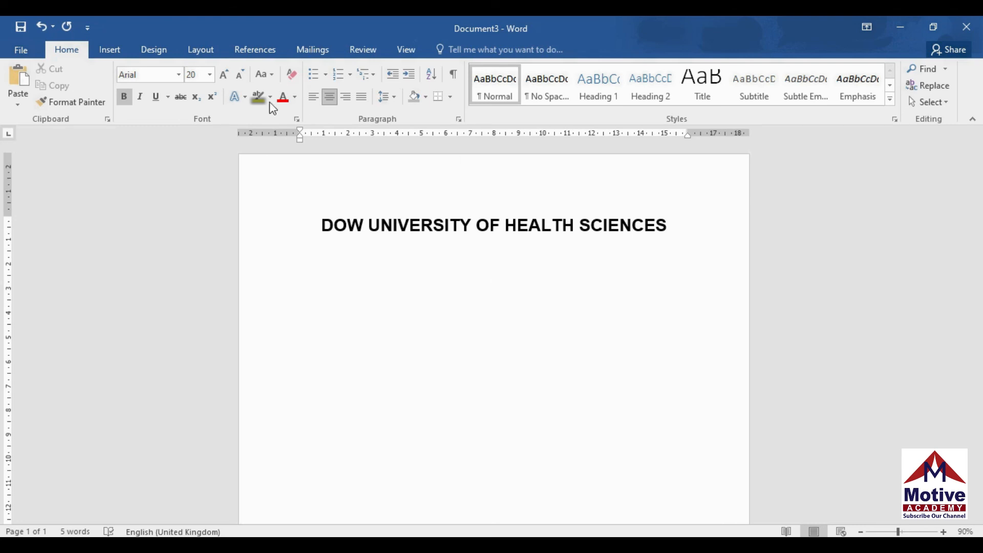
Give the title 1.0 line spacing with no space after the paragraph
{"action": "left_click_drag", "start_coordinate": [318, 224], "coordinate": [553, 293]}
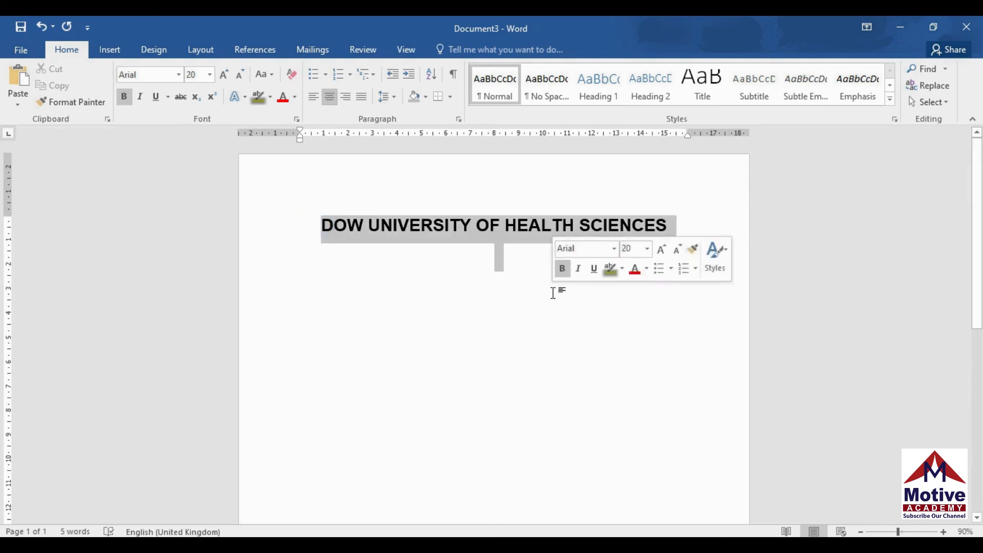
{"action": "left_click", "coordinate": [387, 97]}
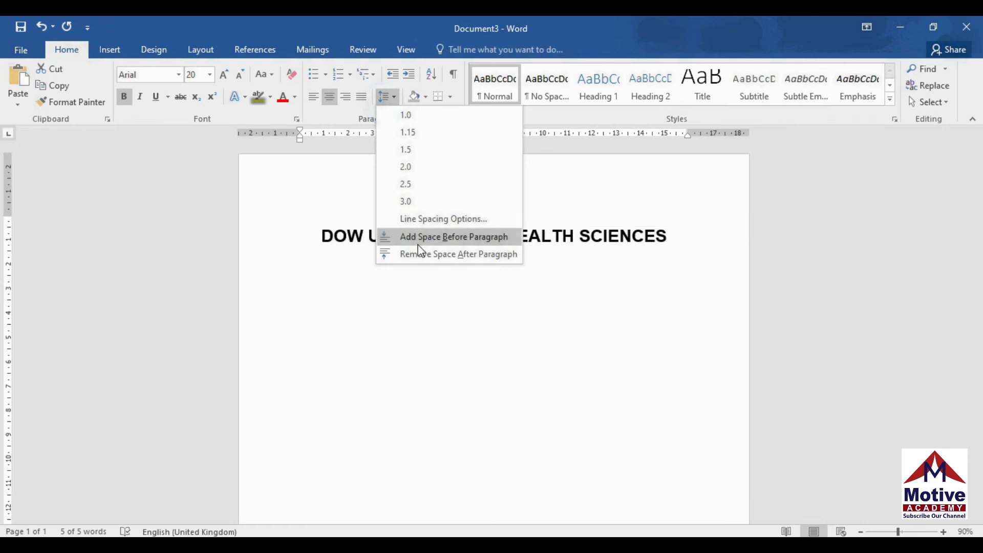
{"action": "left_click", "coordinate": [422, 255]}
{"action": "left_click", "coordinate": [387, 97]}
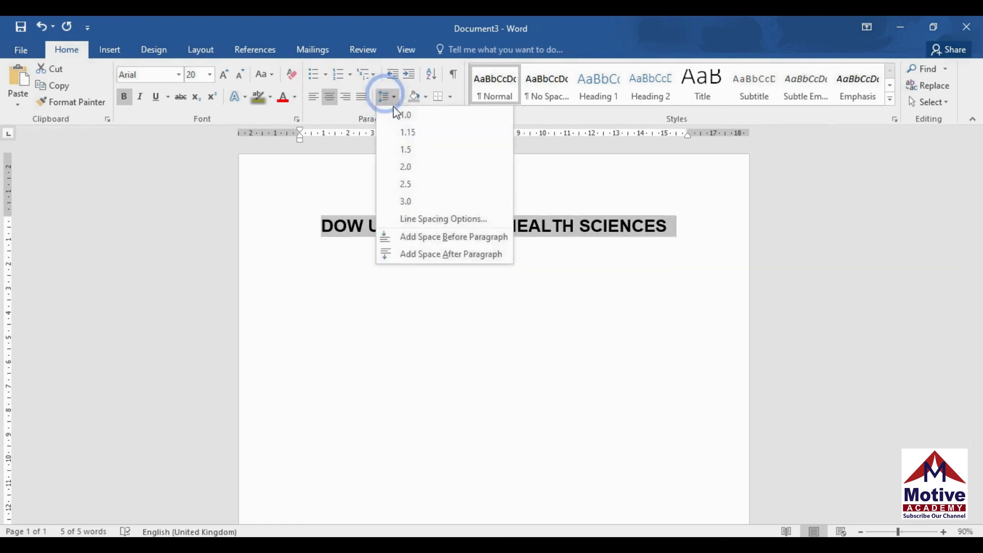
{"action": "left_click", "coordinate": [404, 116]}
{"action": "left_click", "coordinate": [515, 242]}
{"action": "key", "text": "Return"}
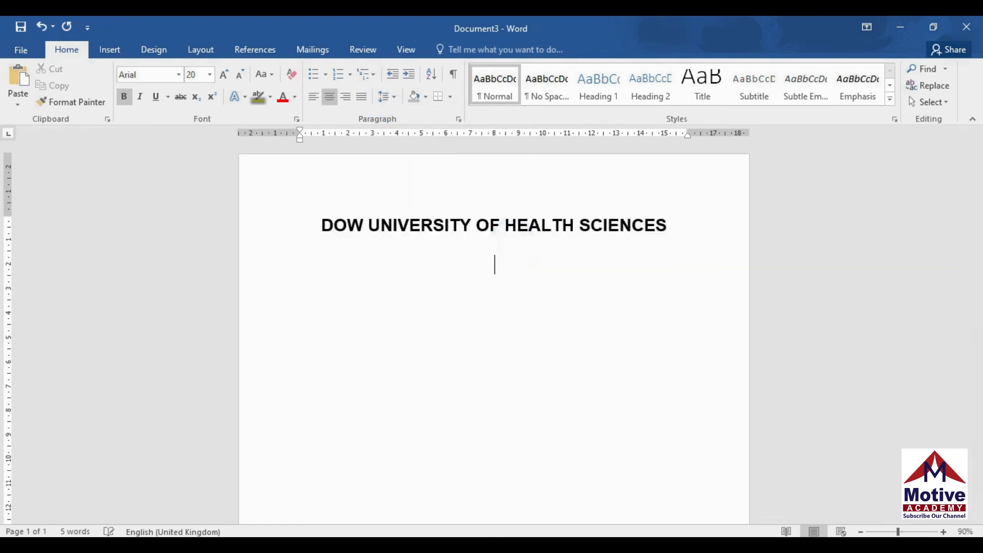
Type 'DOW COLLEGE OF PHARMACY' in 16 pt Times New Roman on its own line
{"action": "left_click", "coordinate": [240, 75]}
{"action": "left_click", "coordinate": [241, 74]}
{"action": "left_click", "coordinate": [179, 75]}
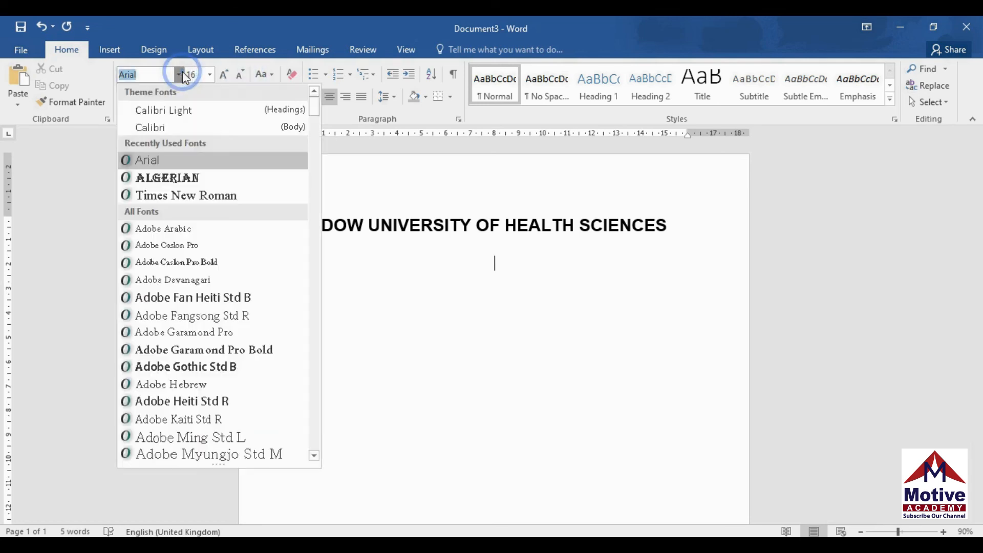
{"action": "left_click", "coordinate": [195, 197]}
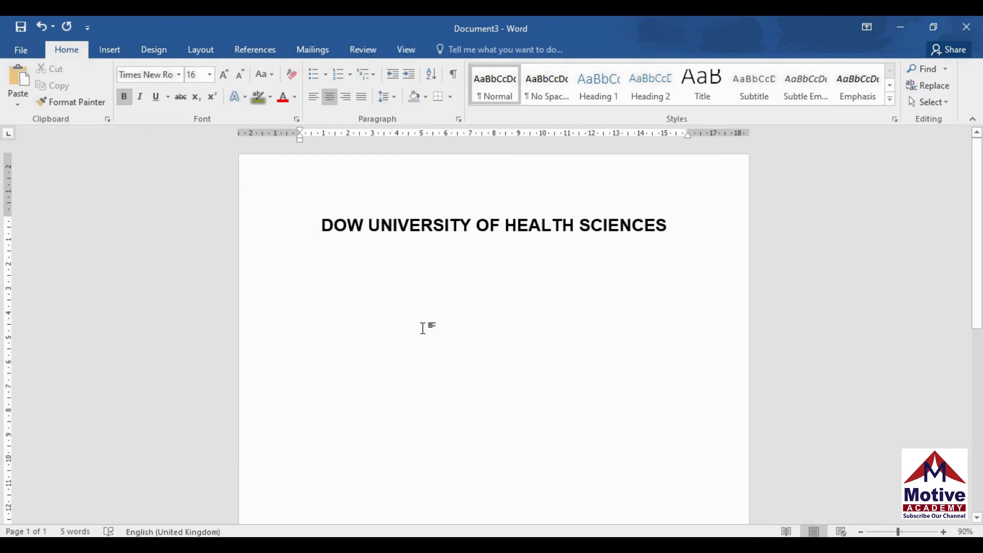
{"action": "type", "text": "DOW COLLEGE O"}
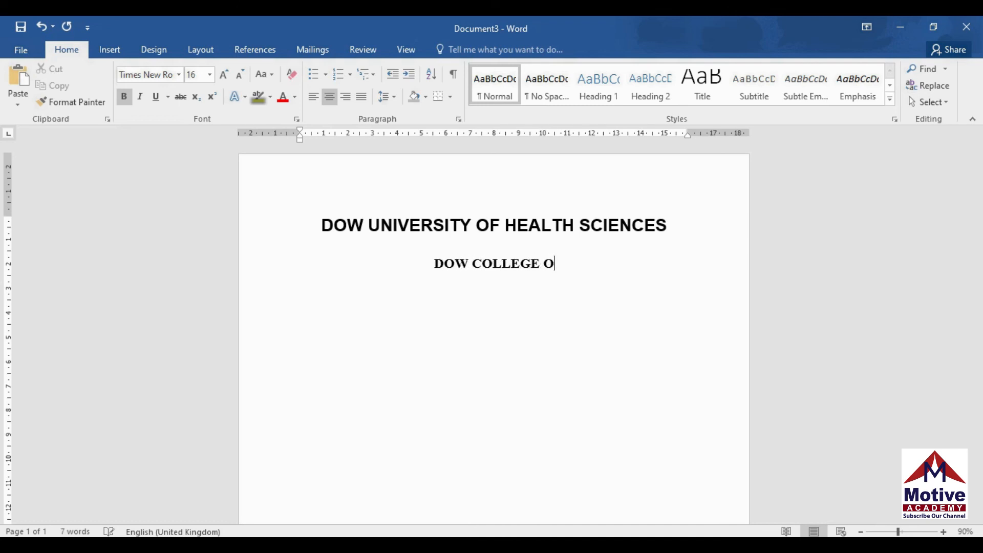
{"action": "type", "text": "F PHARMACY"}
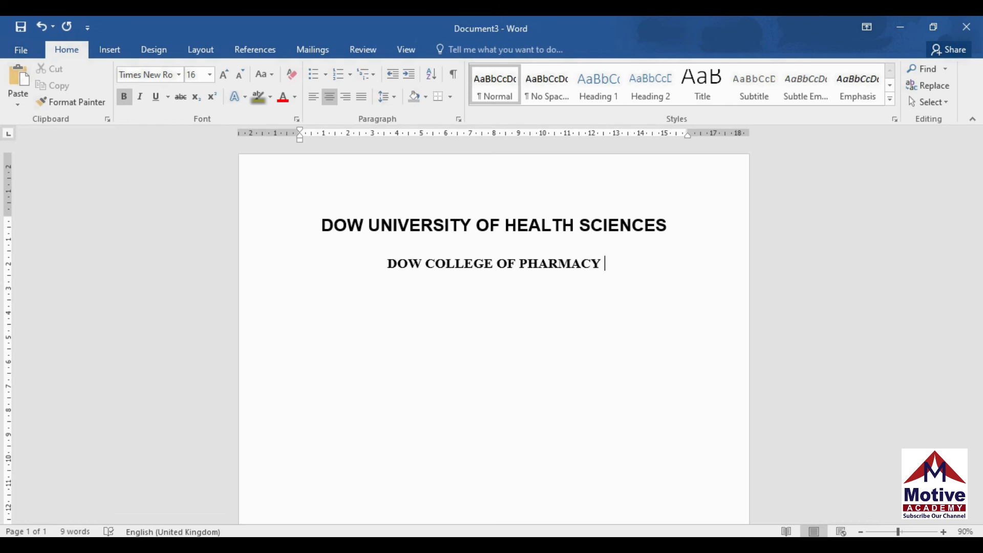
{"action": "key", "text": "Return"}
{"action": "key", "text": "Return"}
Add a smaller 12 pt line reading 'Session 2014'
{"action": "left_click", "coordinate": [244, 76]}
{"action": "left_click", "coordinate": [244, 76]}
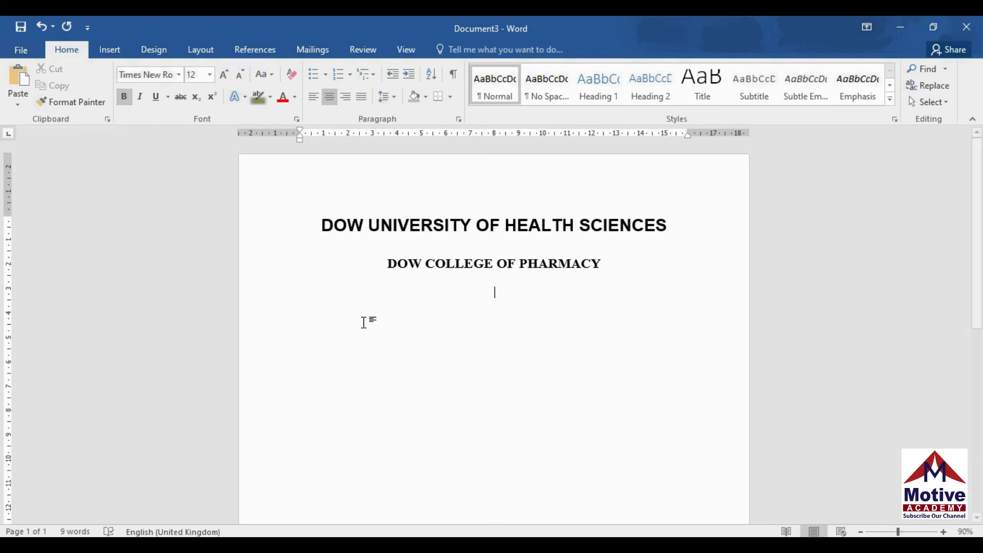
{"action": "type", "text": "Session"}
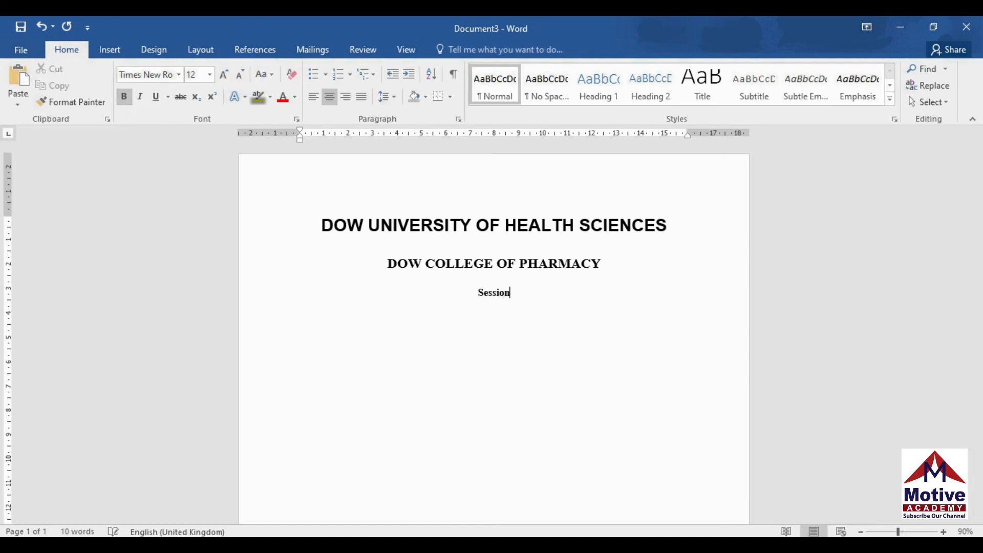
{"action": "type", "text": " 2014"}
{"action": "key", "text": "Return"}
Add a larger 14 pt 'Contents' line and zoom the page to 130%
{"action": "left_click", "coordinate": [224, 75]}
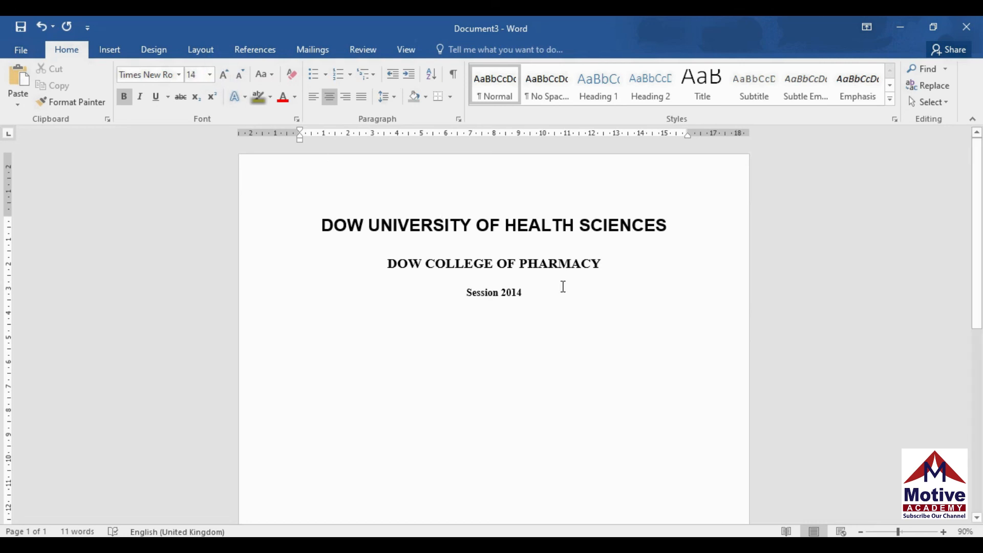
{"action": "type", "text": "Con"}
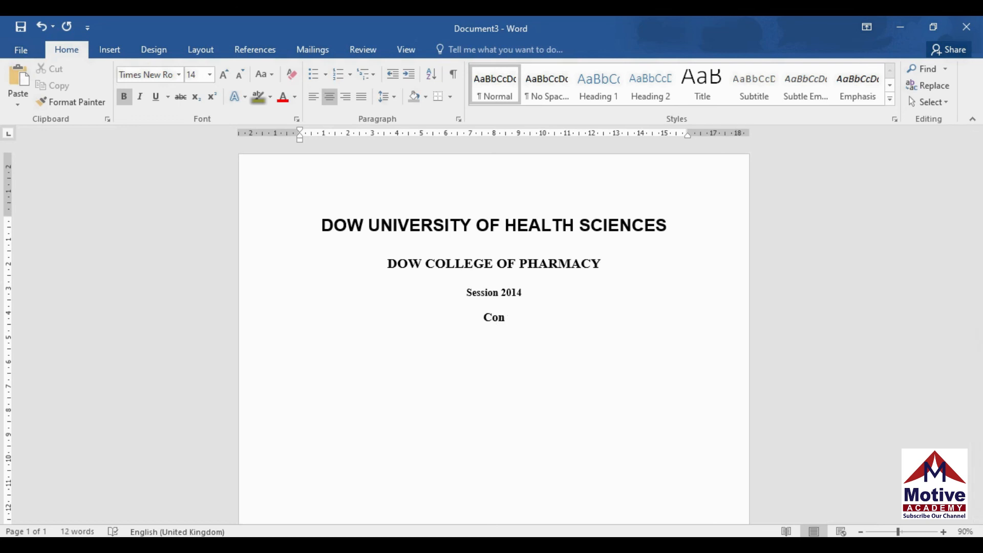
{"action": "type", "text": "tents"}
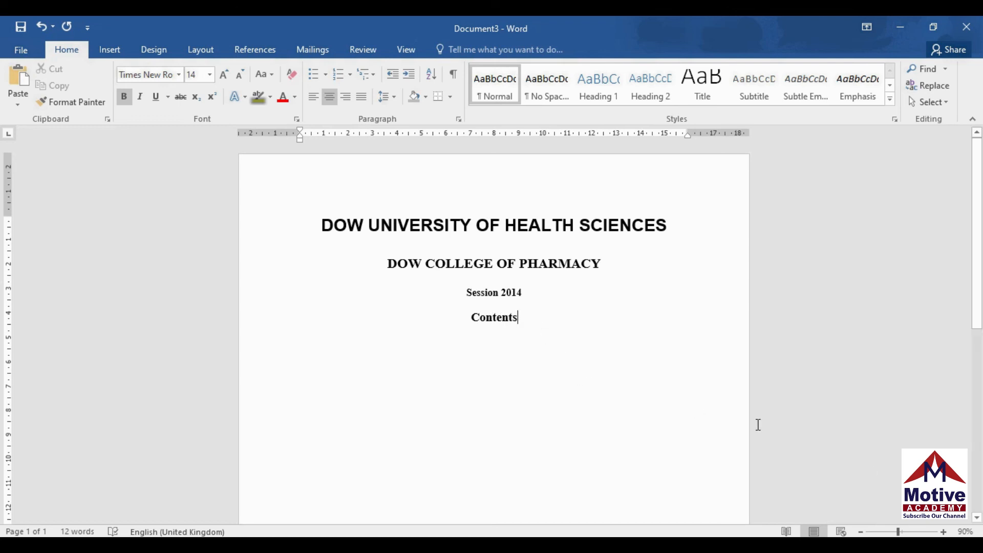
{"action": "left_click", "coordinate": [944, 532]}
{"action": "left_click", "coordinate": [944, 533]}
{"action": "left_click", "coordinate": [944, 532]}
{"action": "left_click", "coordinate": [944, 532]}
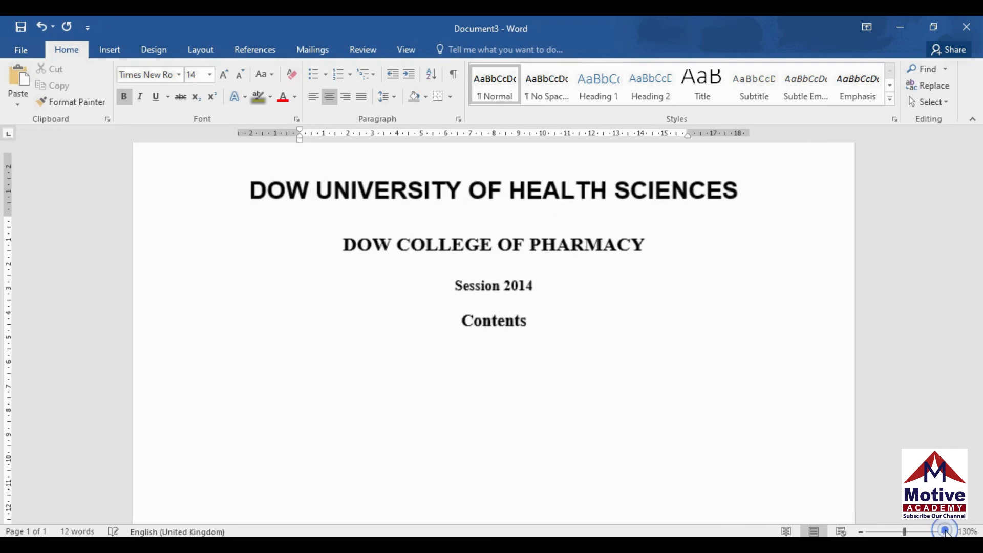
{"action": "left_click_drag", "start_coordinate": [982, 278], "coordinate": [982, 260]}
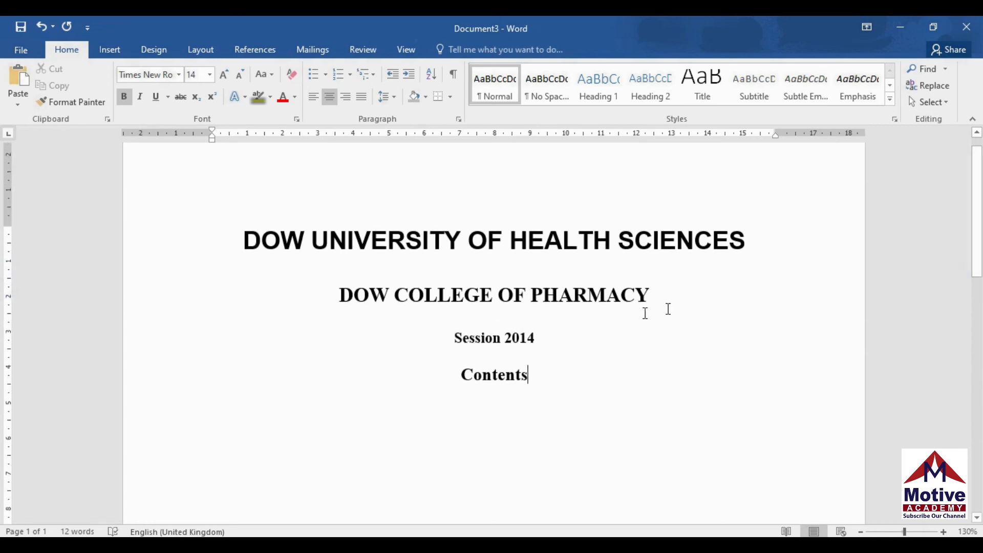
{"action": "left_click_drag", "start_coordinate": [467, 376], "coordinate": [548, 434]}
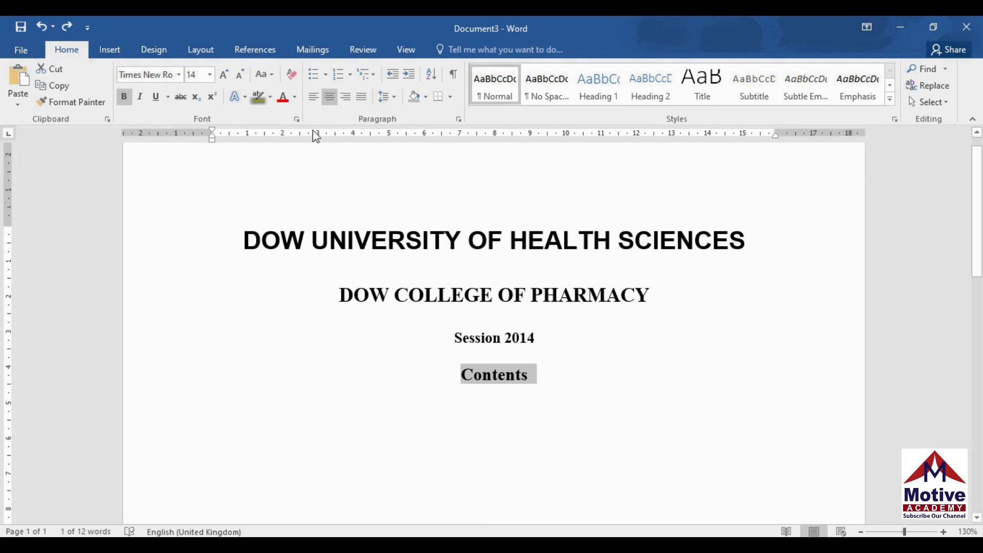
Format 'Contents' as small caps with character spacing expanded by 2 pt
{"action": "left_click", "coordinate": [297, 120]}
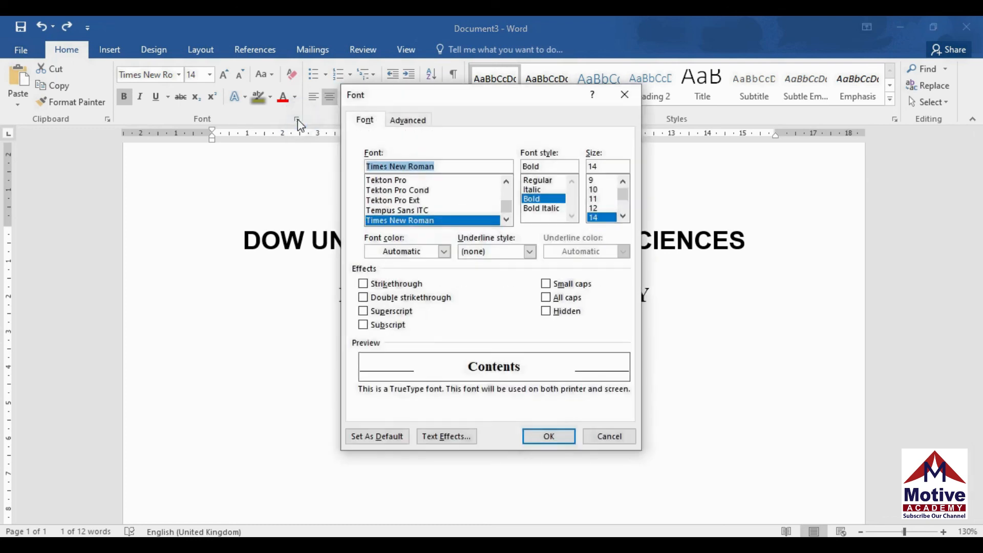
{"action": "left_click", "coordinate": [562, 285]}
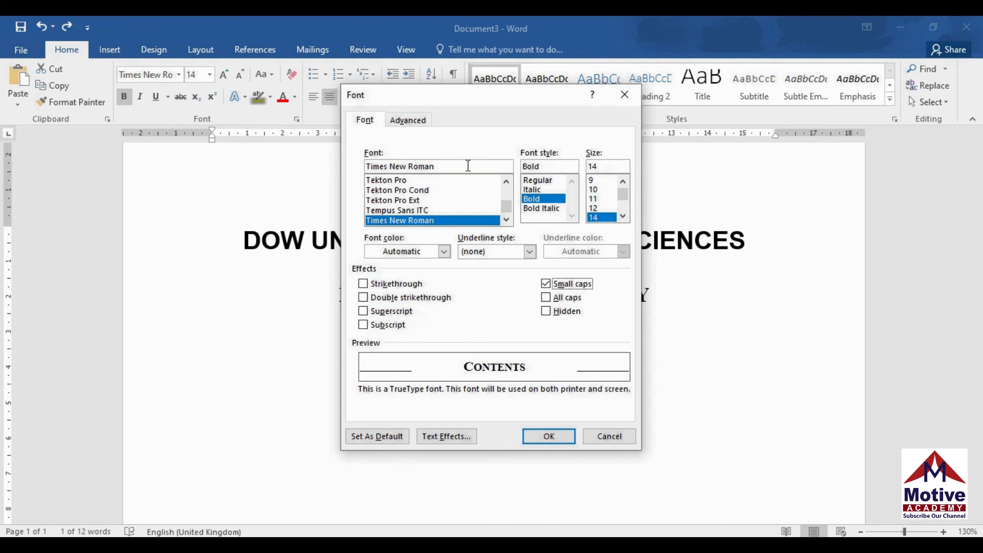
{"action": "left_click", "coordinate": [410, 121]}
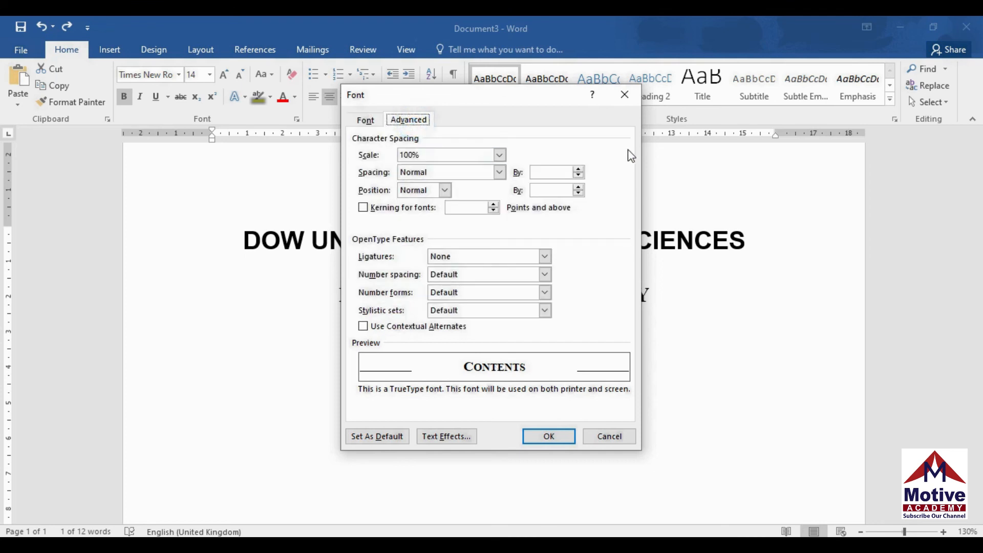
{"action": "left_click", "coordinate": [580, 169]}
{"action": "left_click", "coordinate": [581, 169]}
{"action": "left_click", "coordinate": [581, 169]}
{"action": "left_click", "coordinate": [581, 169]}
{"action": "left_click", "coordinate": [581, 169]}
{"action": "left_click", "coordinate": [580, 169]}
{"action": "left_click", "coordinate": [580, 169]}
{"action": "left_click", "coordinate": [580, 169]}
{"action": "left_click", "coordinate": [581, 169]}
{"action": "left_click", "coordinate": [580, 169]}
{"action": "left_click", "coordinate": [581, 169]}
{"action": "left_click", "coordinate": [580, 169]}
{"action": "left_click", "coordinate": [580, 169]}
{"action": "left_click", "coordinate": [580, 169]}
{"action": "left_click", "coordinate": [580, 169]}
{"action": "left_click", "coordinate": [581, 169]}
{"action": "left_click", "coordinate": [580, 169]}
{"action": "left_click", "coordinate": [581, 169]}
{"action": "left_click", "coordinate": [580, 169]}
{"action": "left_click", "coordinate": [580, 169]}
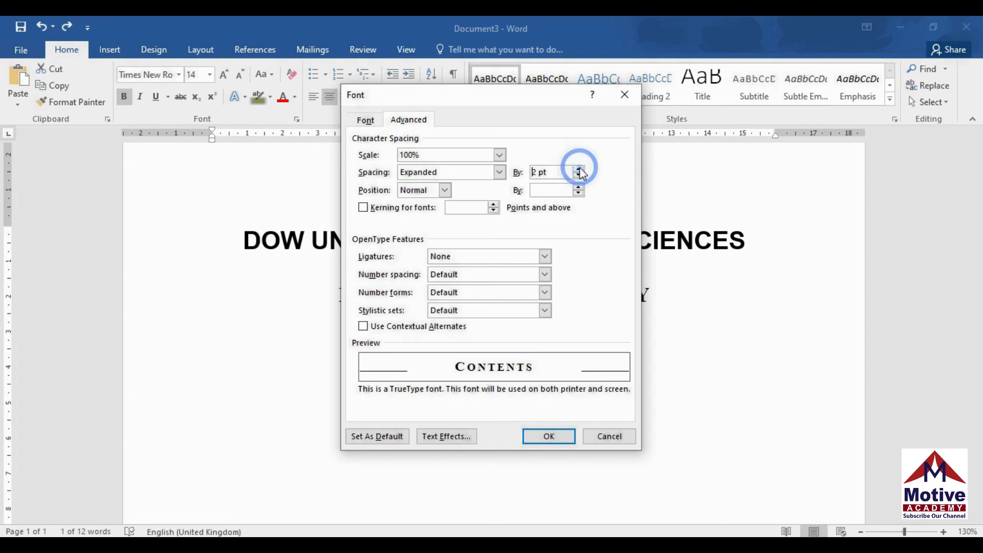
{"action": "left_click", "coordinate": [558, 437]}
Reset spacing to normal and turn off small caps for a new line below CONTENTS
{"action": "left_click", "coordinate": [544, 382]}
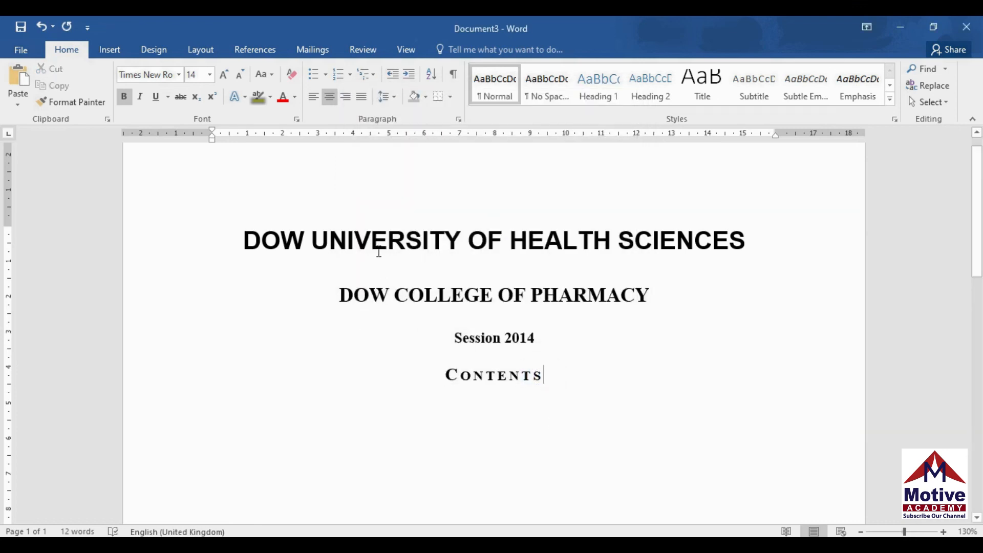
{"action": "left_click", "coordinate": [297, 120]}
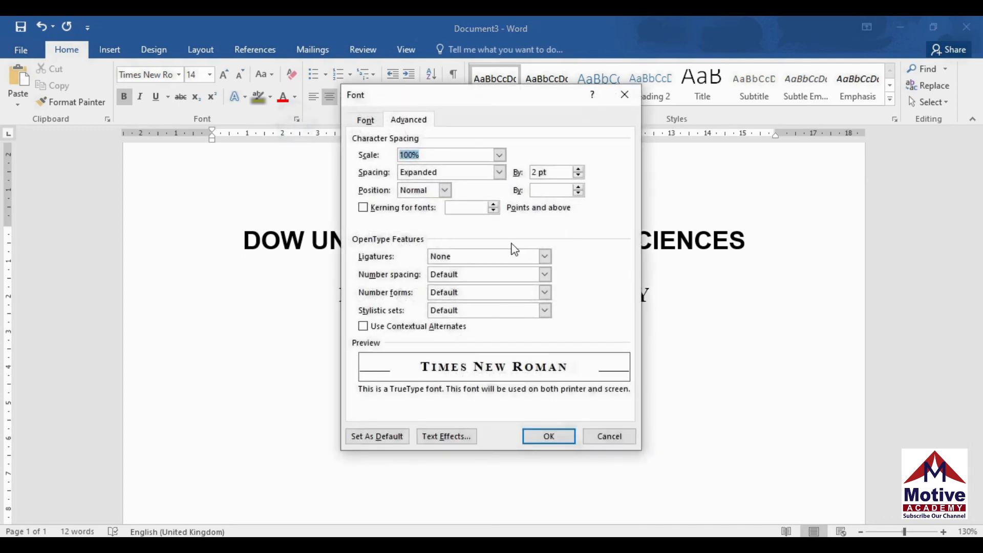
{"action": "left_click", "coordinate": [499, 172]}
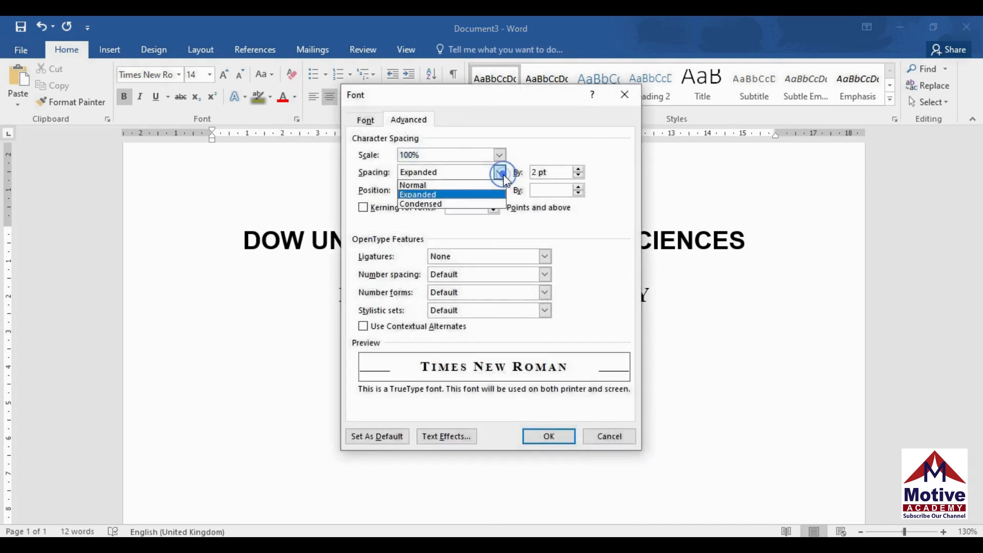
{"action": "left_click", "coordinate": [463, 184]}
{"action": "left_click", "coordinate": [366, 120]}
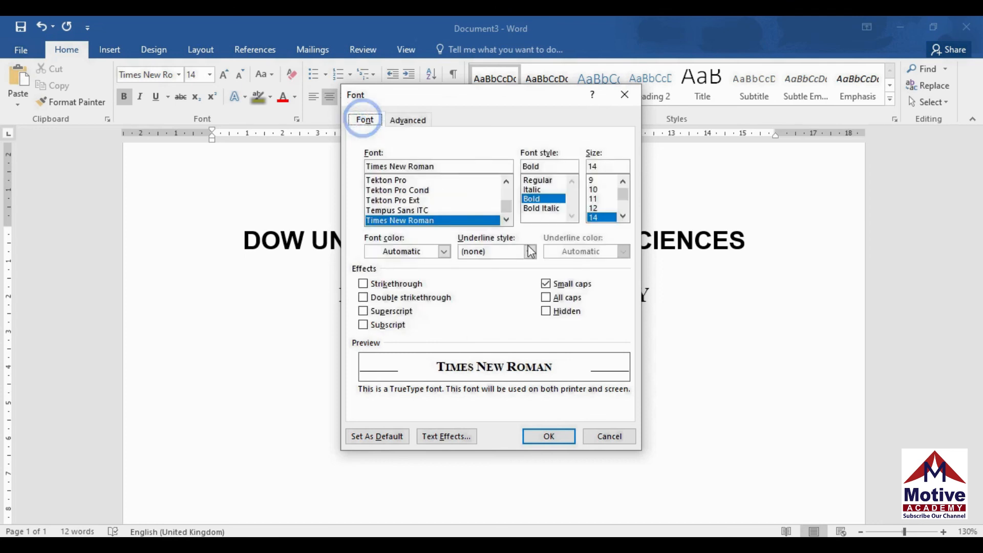
{"action": "left_click", "coordinate": [546, 283]}
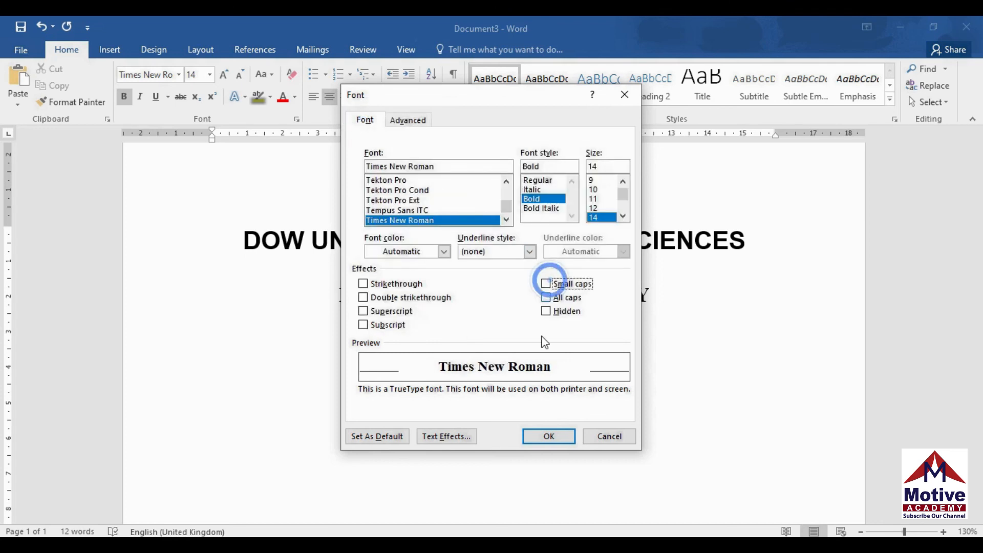
{"action": "left_click", "coordinate": [547, 436]}
{"action": "key", "text": "Return"}
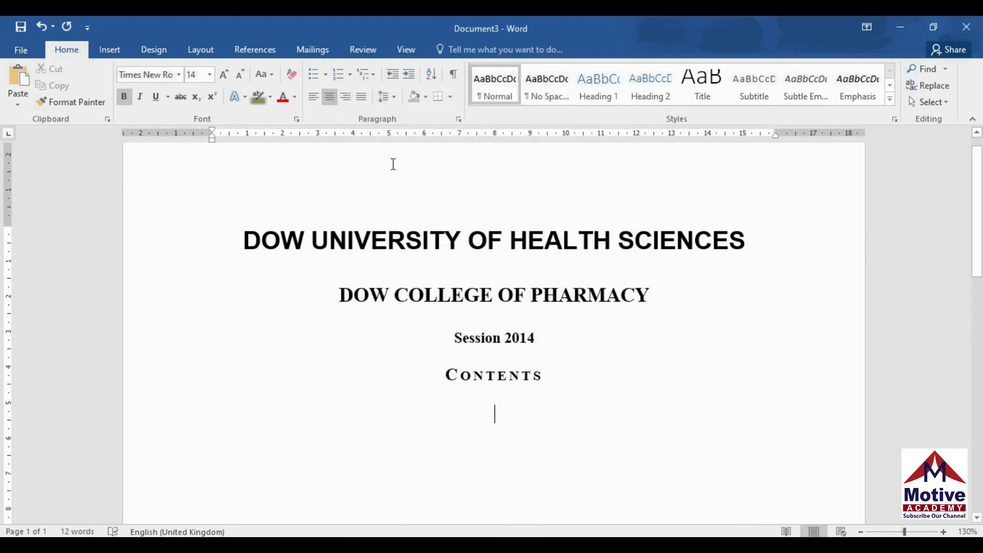
Type a left-aligned, non-bold entry 'History of DUHS' under the heading
{"action": "left_click", "coordinate": [315, 99]}
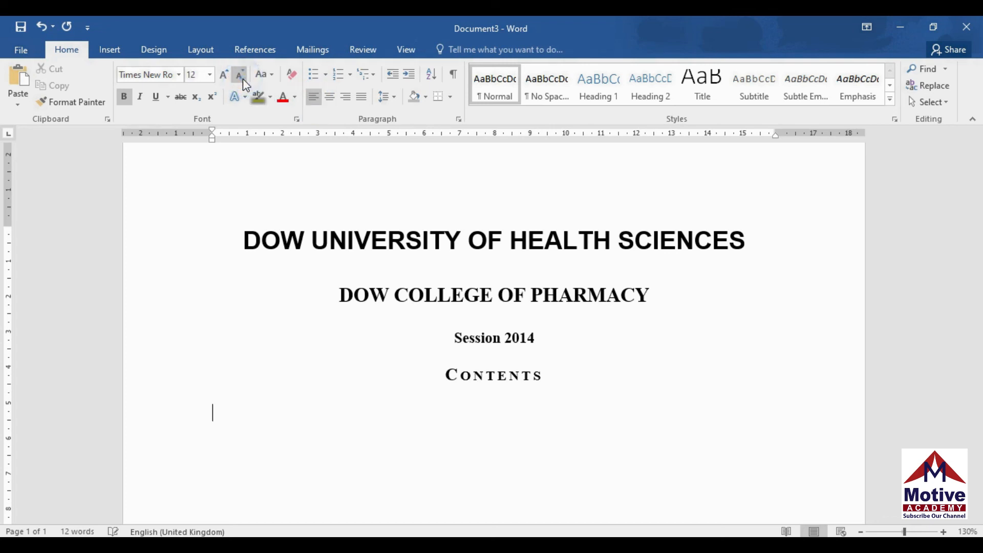
{"action": "left_click", "coordinate": [125, 97]}
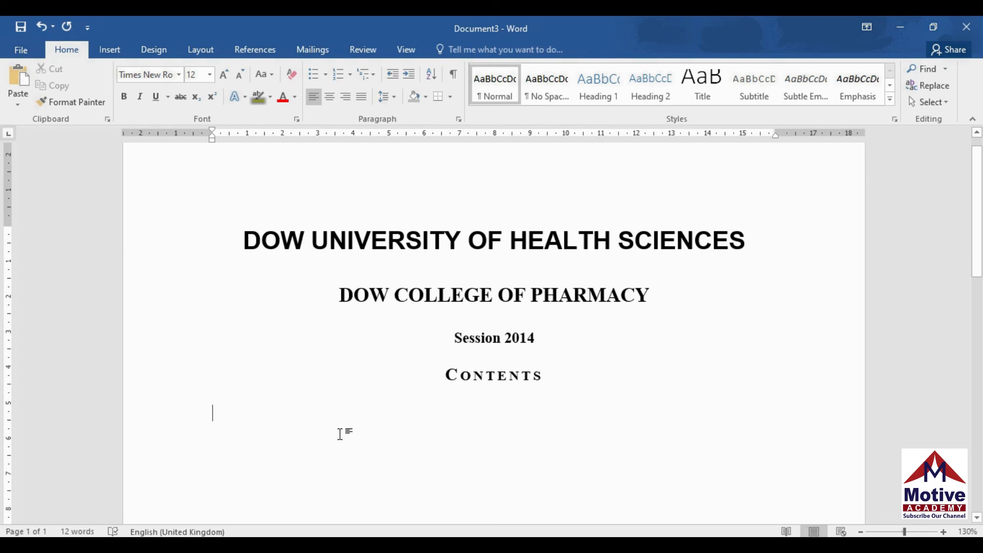
{"action": "type", "text": "H"}
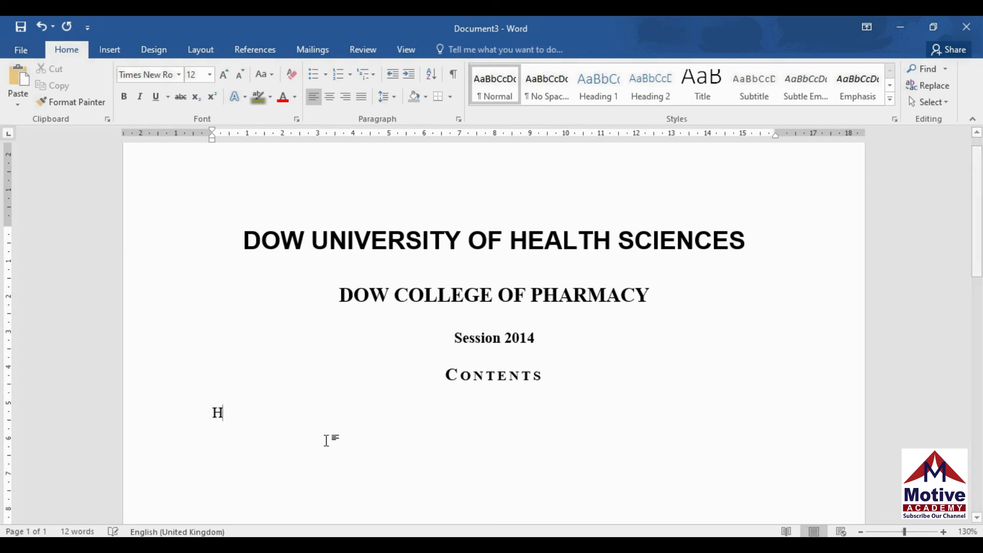
{"action": "type", "text": "istory of DUhs"}
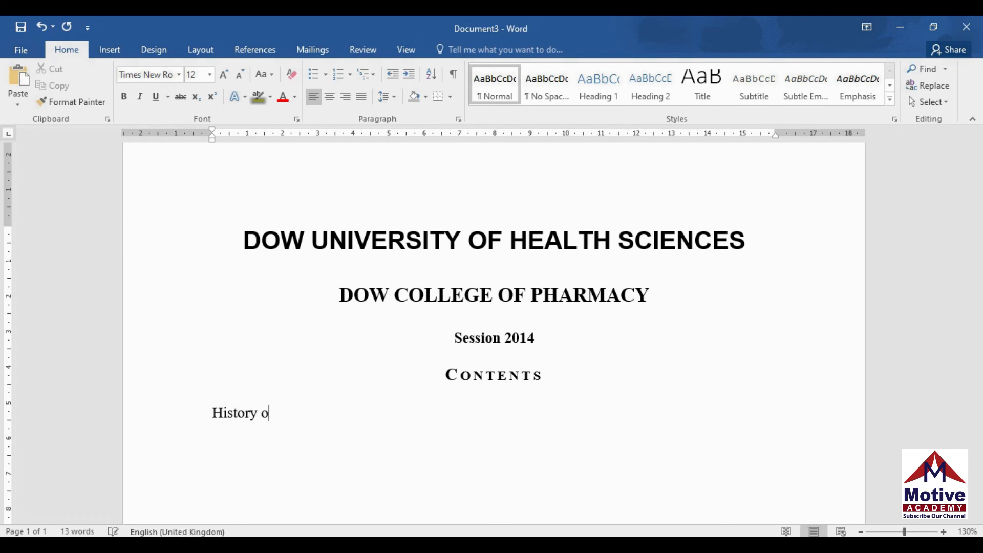
{"action": "key", "text": "BackSpace"}
{"action": "key", "text": "BackSpace"}
{"action": "type", "text": "HS"}
Set a 15.1 cm tab stop with dotted leader 2 and tab out to it
{"action": "left_click", "coordinate": [459, 120]}
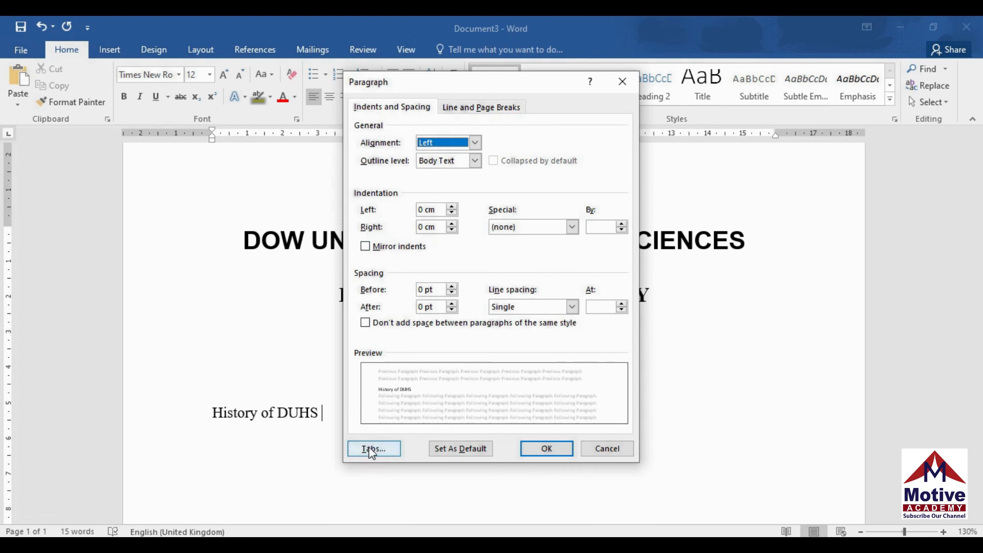
{"action": "left_click", "coordinate": [377, 447]}
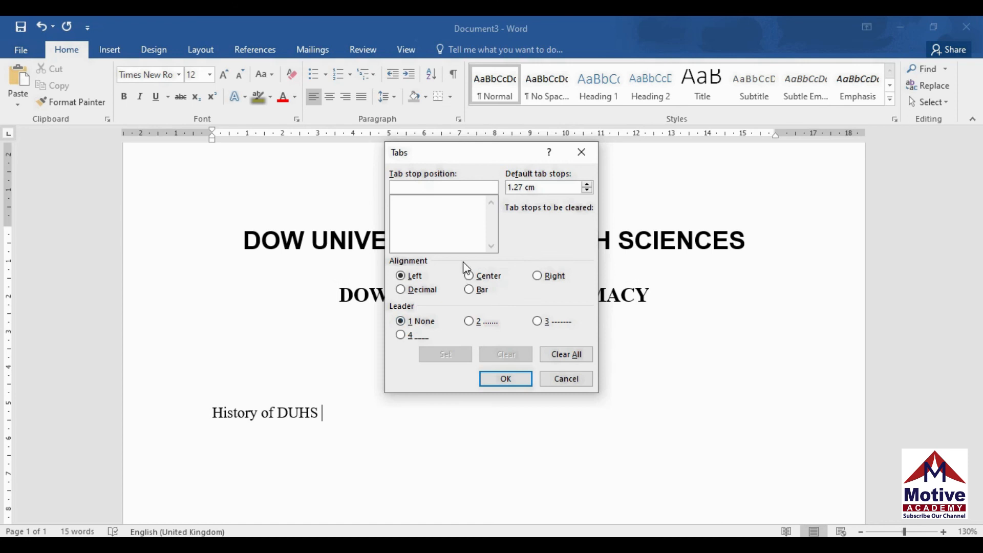
{"action": "left_click_drag", "start_coordinate": [453, 151], "coordinate": [513, 258]}
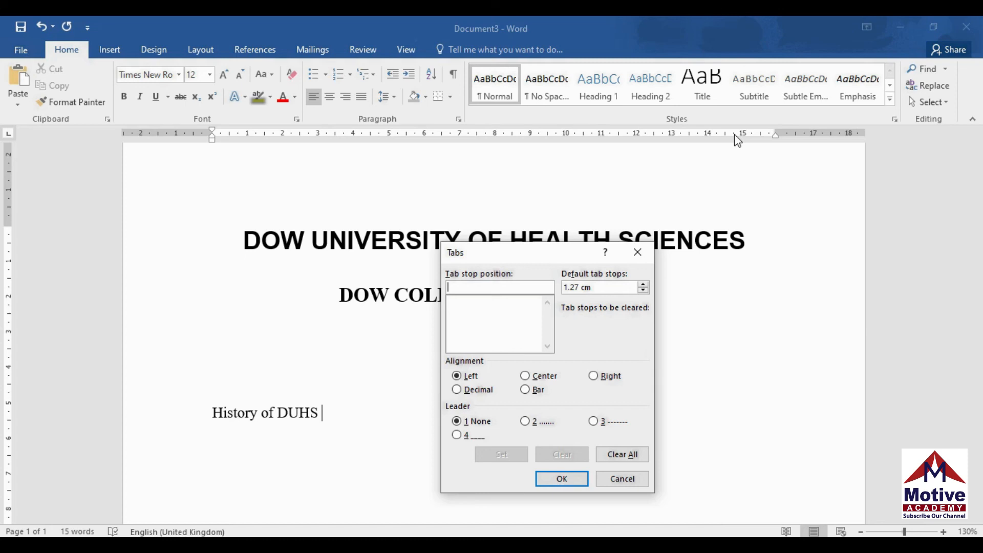
{"action": "type", "text": "6.1"}
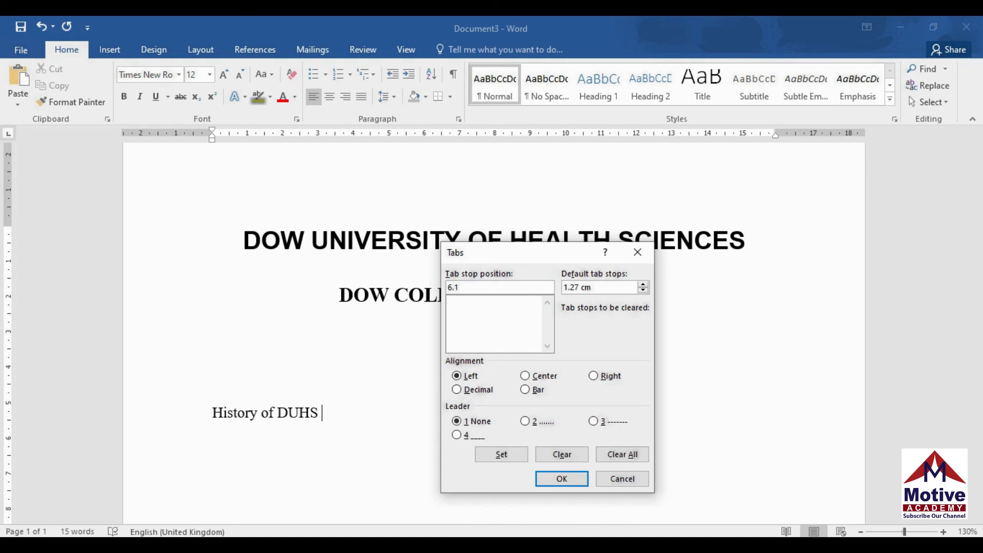
{"action": "key", "text": "BackSpace"}
{"action": "key", "text": "BackSpace"}
{"action": "key", "text": "BackSpace"}
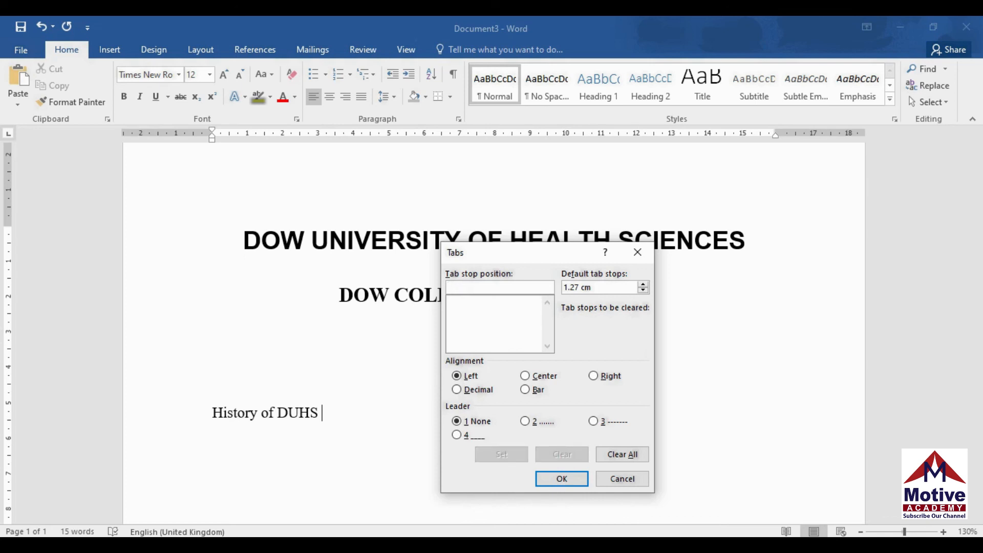
{"action": "type", "text": "6.1"}
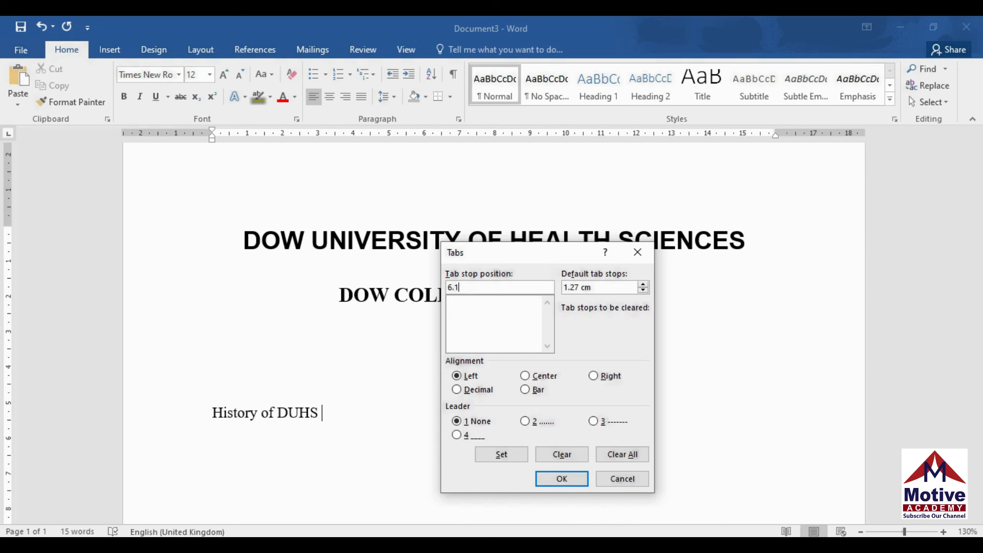
{"action": "key", "text": "BackSpace"}
{"action": "key", "text": "BackSpace"}
{"action": "key", "text": "BackSpace"}
{"action": "type", "text": "15.1"}
{"action": "left_click", "coordinate": [526, 422]}
{"action": "left_click", "coordinate": [502, 454]}
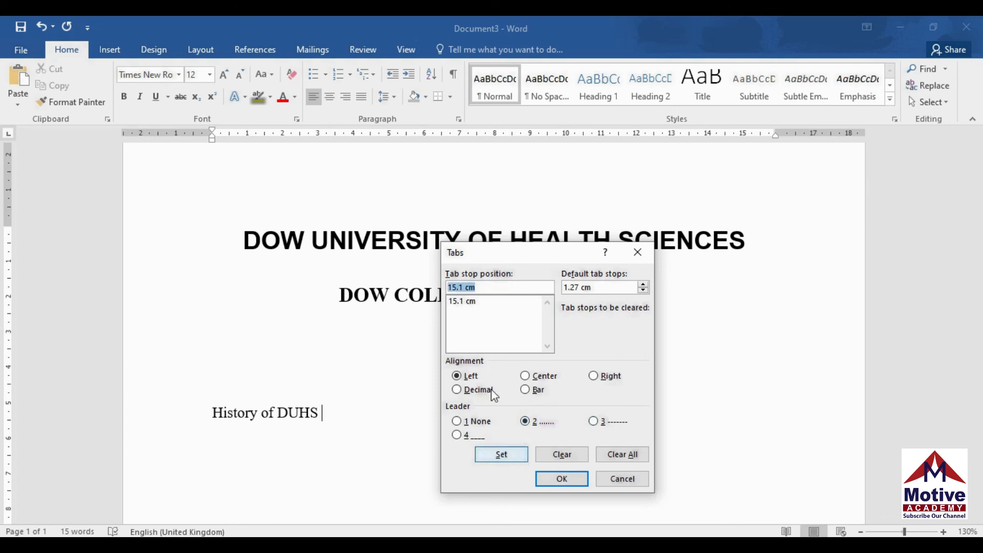
{"action": "left_click", "coordinate": [564, 481]}
{"action": "key", "text": "Tab"}
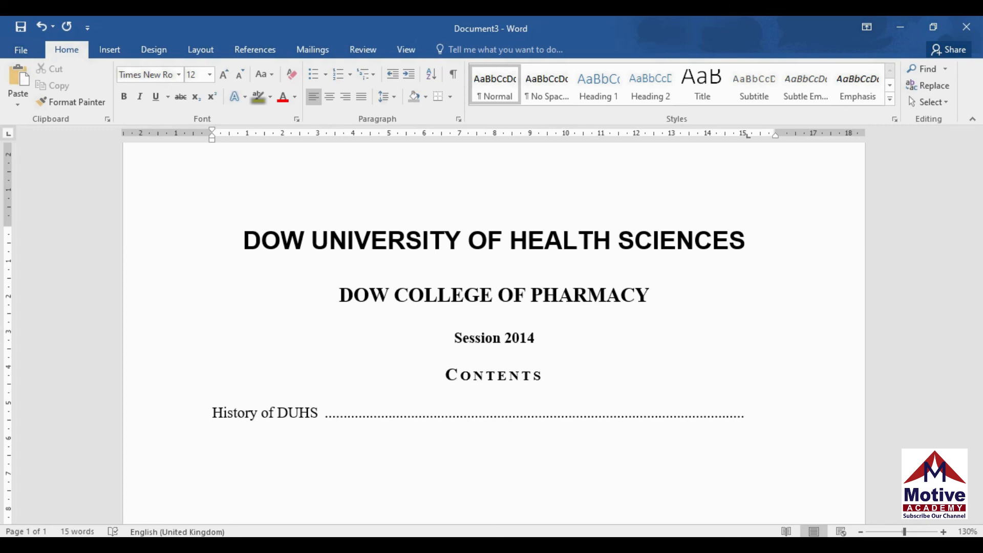
Give History of DUHS page 2 and add a dotted Vice Chancellor's Welcome entry at page 4
{"action": "type", "text": "2"}
{"action": "key", "text": "Return"}
{"action": "type", "text": "vICE"}
{"action": "key", "text": "BackSpace"}
{"action": "key", "text": "BackSpace"}
{"action": "key", "text": "BackSpace"}
{"action": "key", "text": "BackSpace"}
{"action": "key", "text": "BackSpace"}
{"action": "type", "text": "Vice Chancellor"}
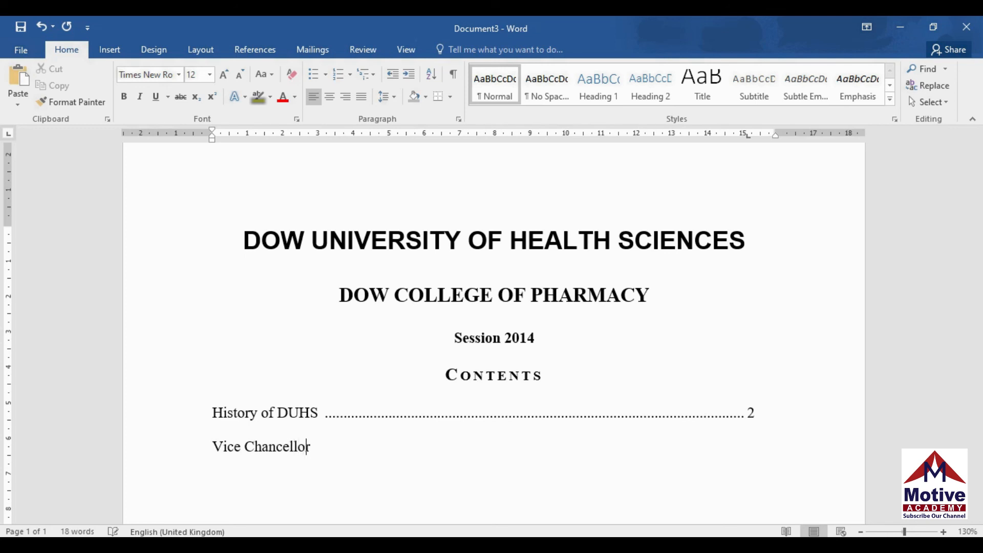
{"action": "type", "text": "'s "}
{"action": "type", "text": "We"}
{"action": "type", "text": "lcome "}
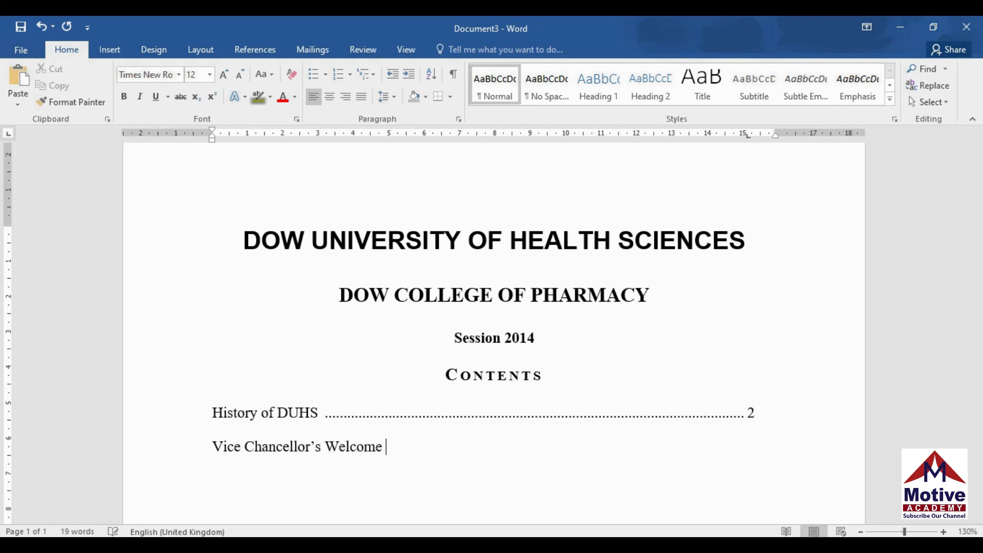
{"action": "type", "text": "(Pro"}
{"action": "type", "text": "f"}
{"action": "type", "text": ", M"}
{"action": "type", "text": "........"}
{"action": "type", "text": ")"}
{"action": "key", "text": "Tab"}
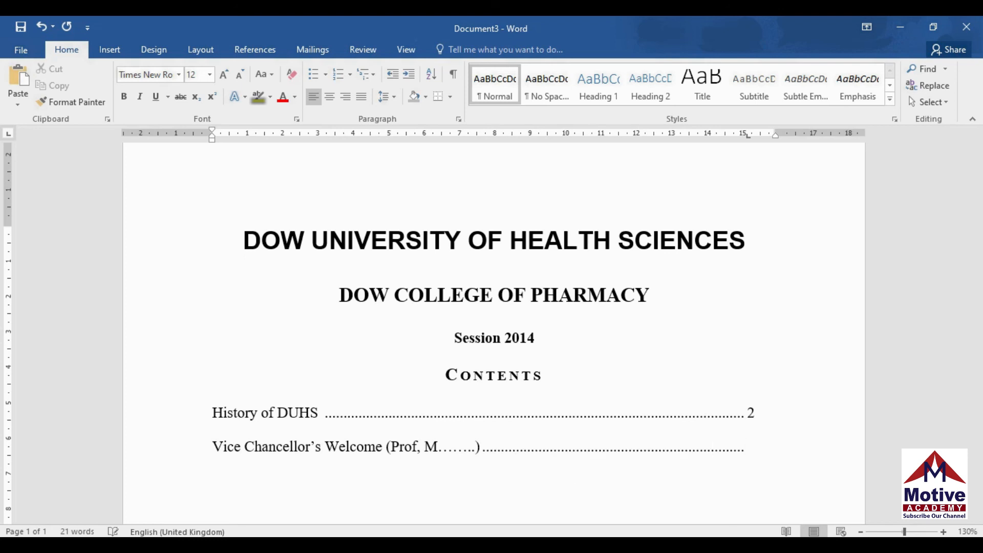
{"action": "type", "text": "4"}
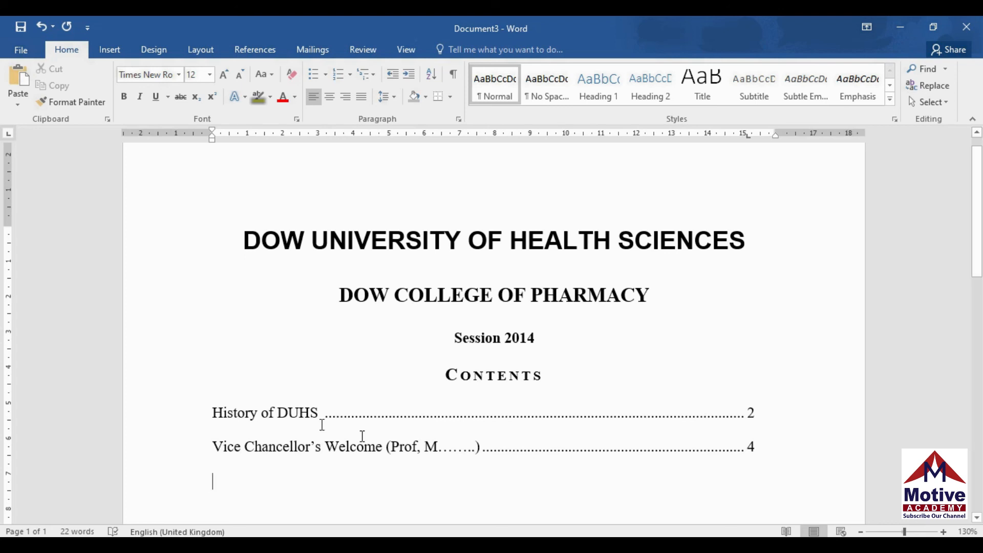
Copy the two contents entries and paste several copies below the list
{"action": "left_click", "coordinate": [207, 412]}
{"action": "key", "text": "shift+Down"}
{"action": "key", "text": "shift+Down"}
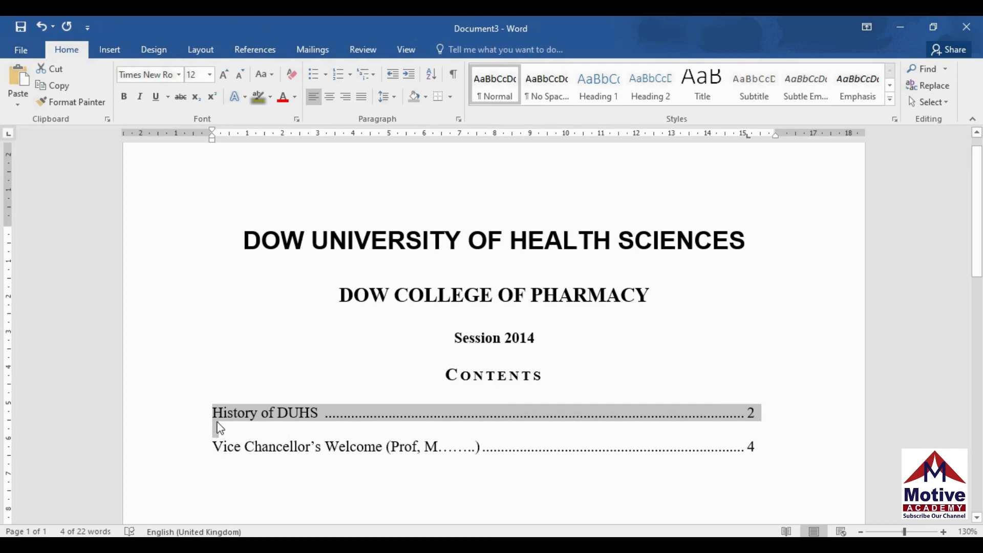
{"action": "left_click_drag", "start_coordinate": [212, 413], "coordinate": [773, 450]}
{"action": "key", "text": "ctrl+c"}
{"action": "scroll", "coordinate": [482, 325], "scroll_direction": "down", "scroll_amount": 3}
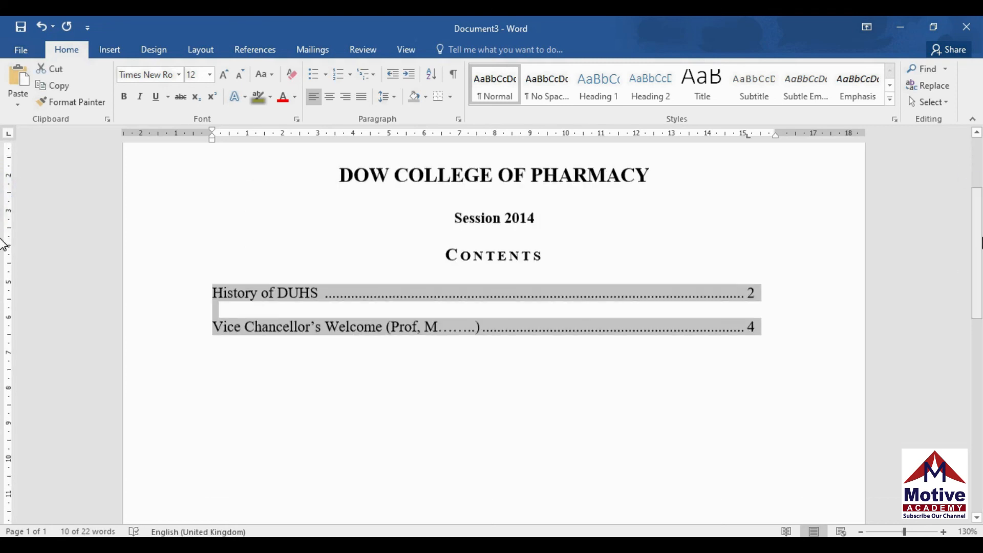
{"action": "left_click", "coordinate": [241, 356]}
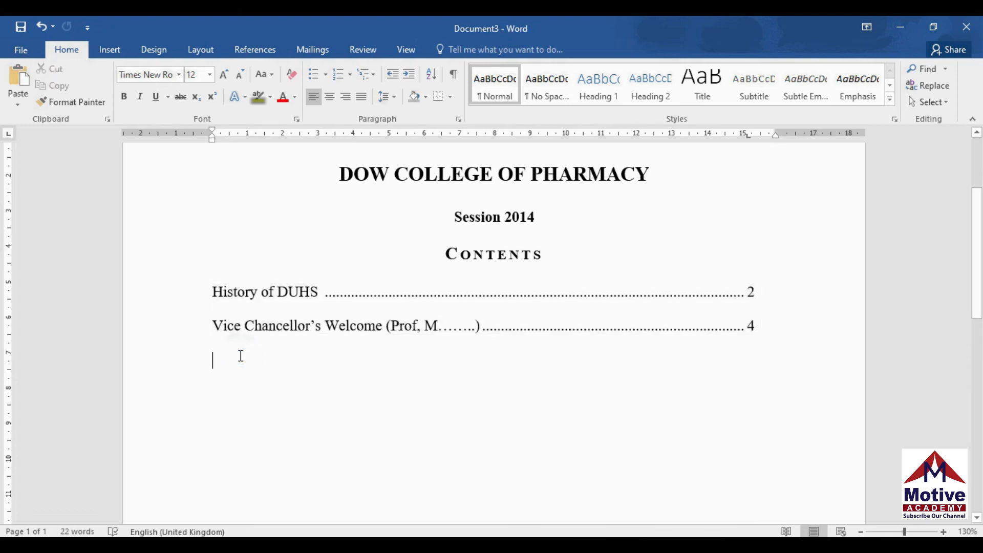
{"action": "key", "text": "ctrl+v"}
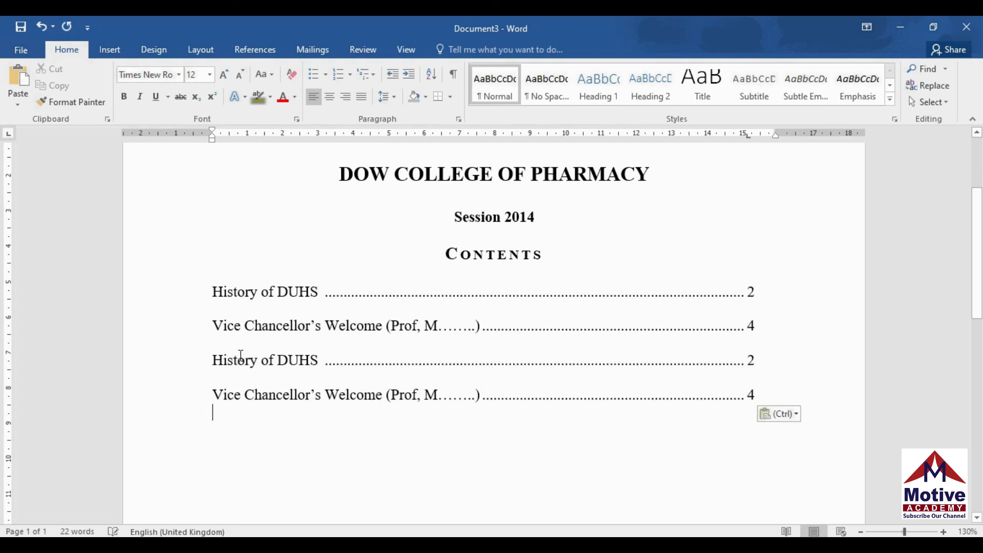
{"action": "type", "text": "History of DUHS\t2 Vice Chancellor’s Welcome (Prof, M........)\t4"}
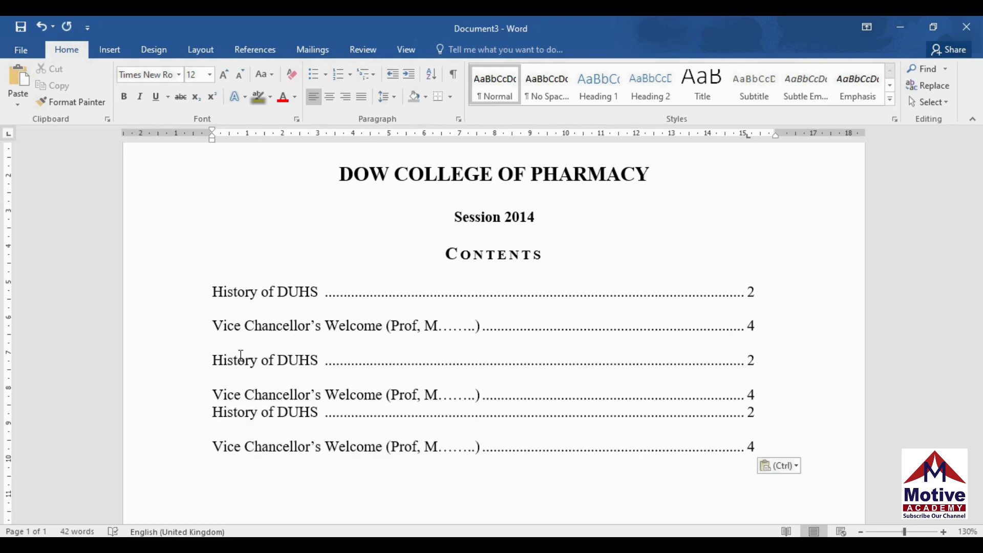
{"action": "key", "text": "ctrl"}
{"action": "left_click", "coordinate": [213, 410]}
{"action": "key", "text": "Return"}
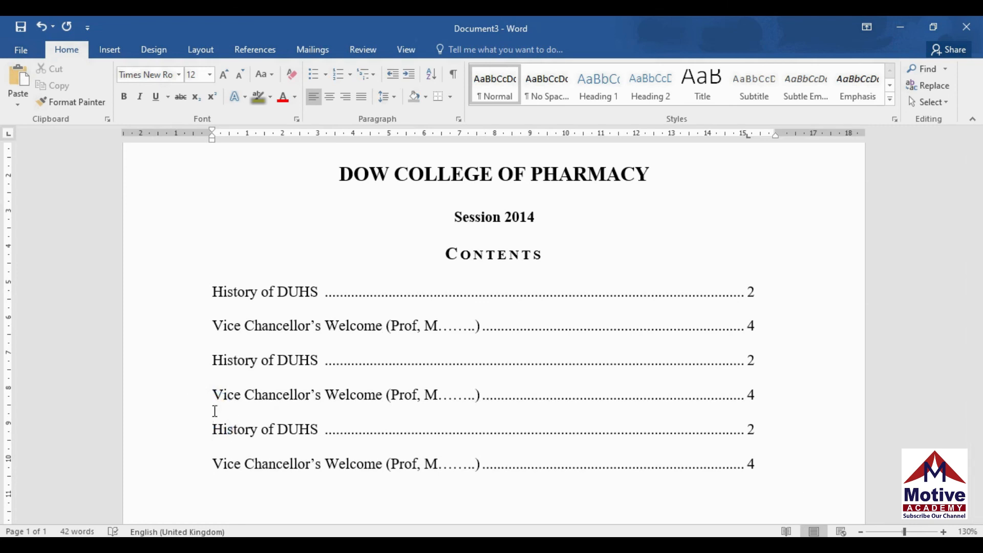
{"action": "left_click", "coordinate": [213, 463]}
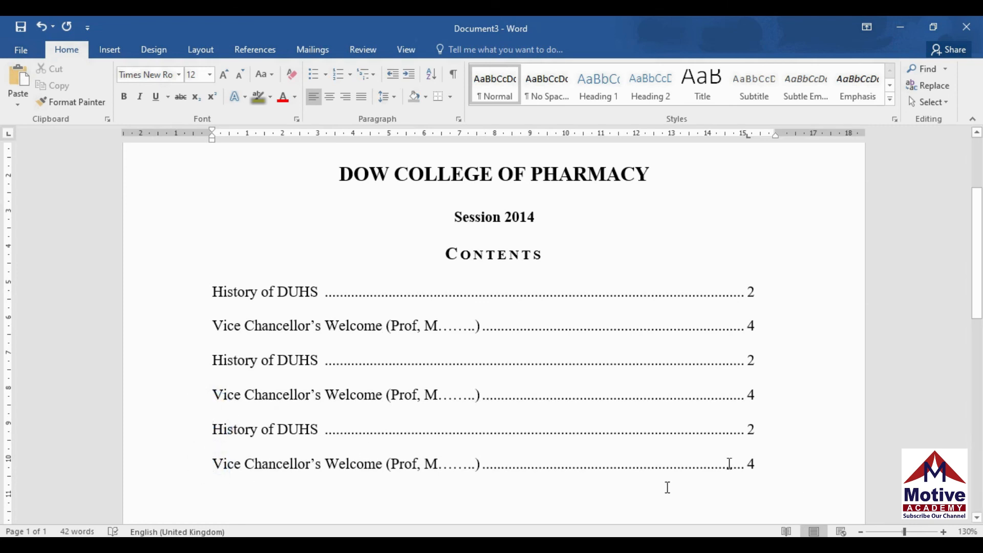
{"action": "left_click", "coordinate": [758, 463]}
{"action": "key", "text": "Return"}
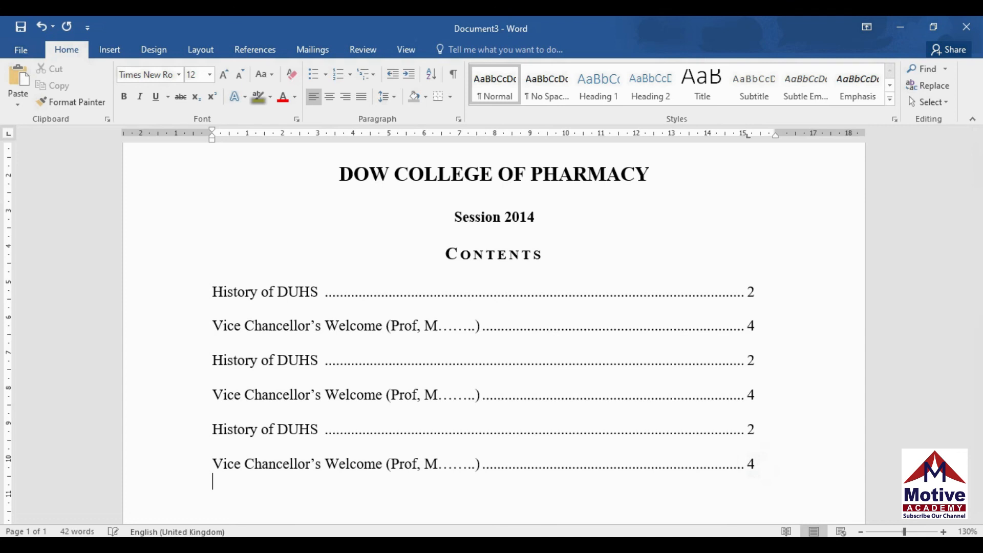
{"action": "key", "text": "ctrl+v"}
{"action": "key", "text": "ctrl+v"}
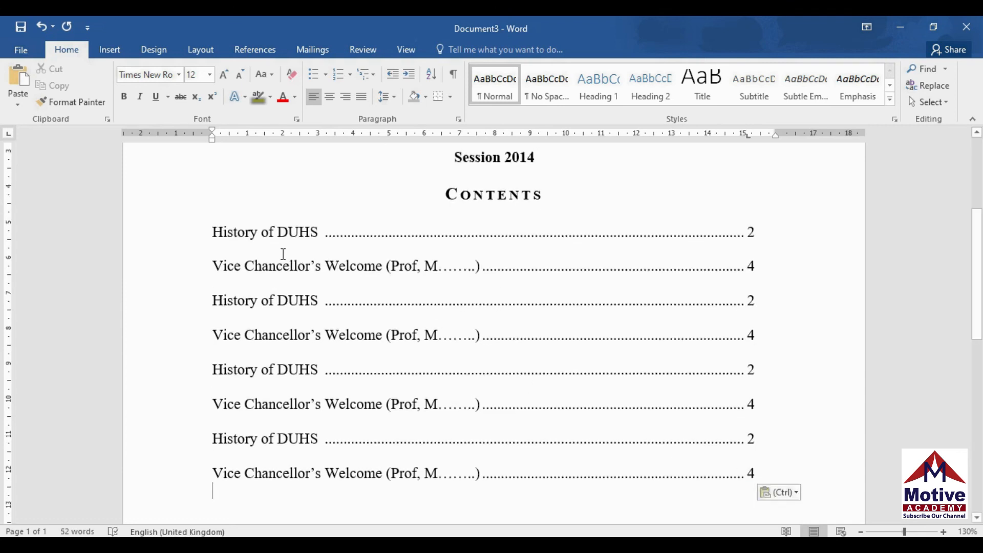
Copy the first six lines, paste them to reach seven pairs, and preview printing
{"action": "left_click_drag", "start_coordinate": [213, 233], "coordinate": [786, 415]}
{"action": "key", "text": "ctrl+c"}
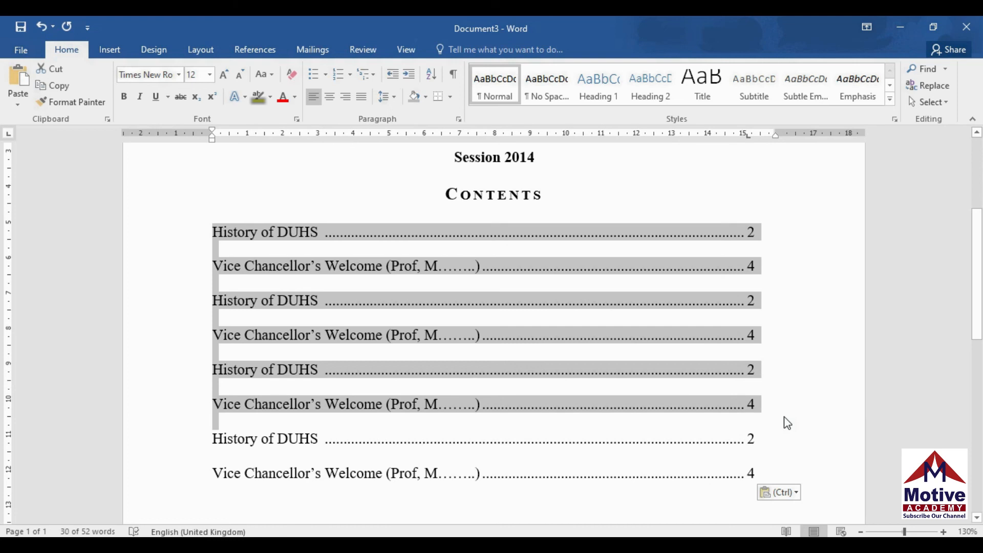
{"action": "scroll", "coordinate": [4, 277], "scroll_direction": "down", "scroll_amount": 4}
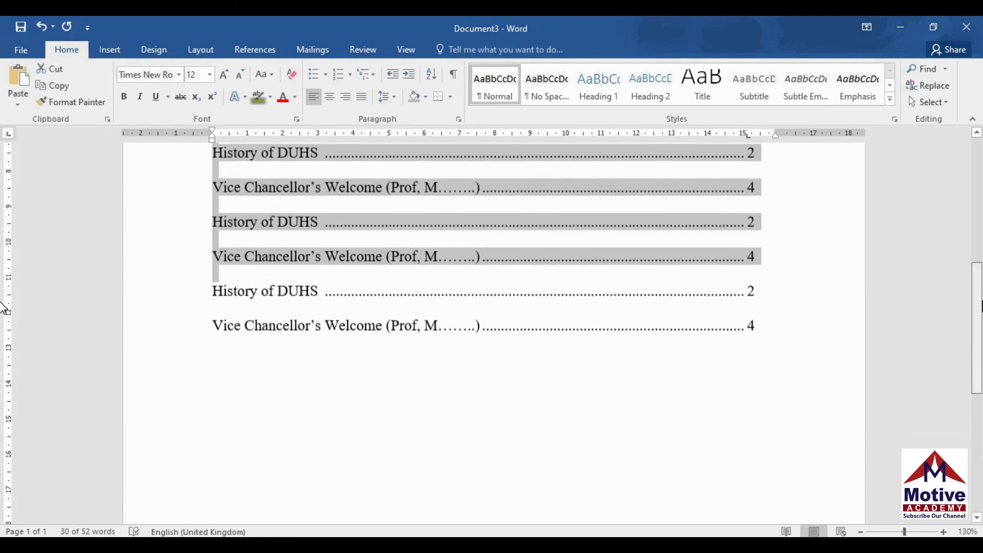
{"action": "left_click", "coordinate": [232, 345]}
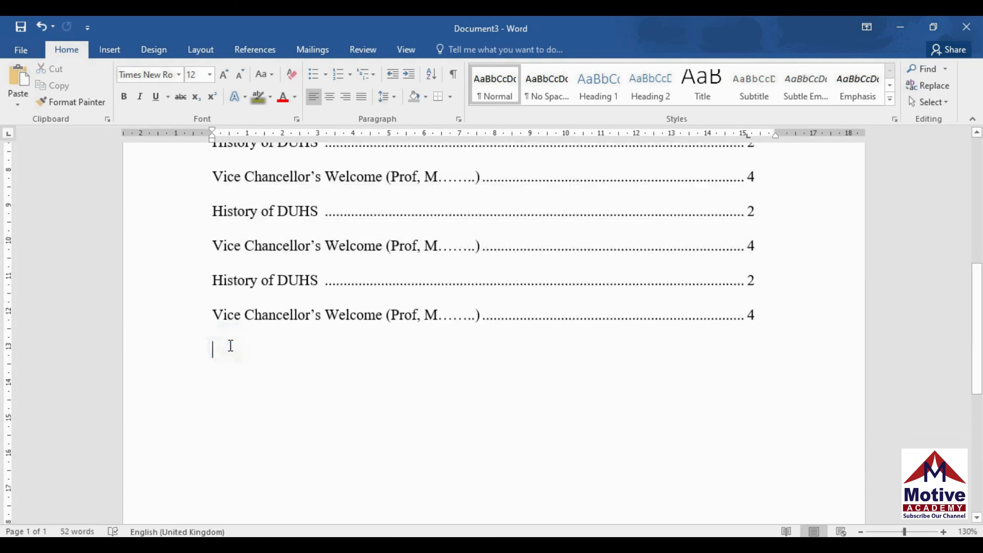
{"action": "key", "text": "ctrl+v"}
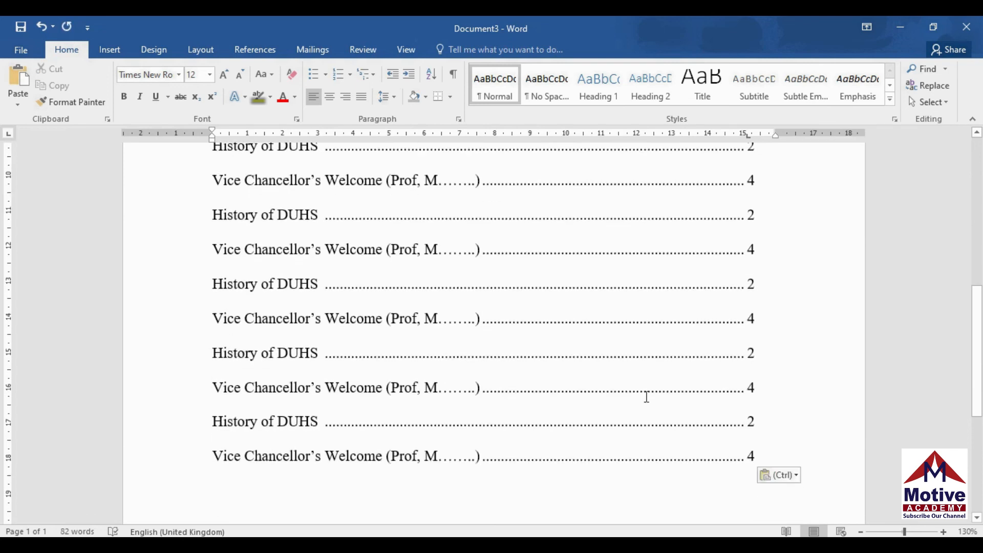
{"action": "scroll", "coordinate": [4, 384], "scroll_direction": "down", "scroll_amount": 5}
{"action": "scroll", "coordinate": [4, 359], "scroll_direction": "up", "scroll_amount": 8}
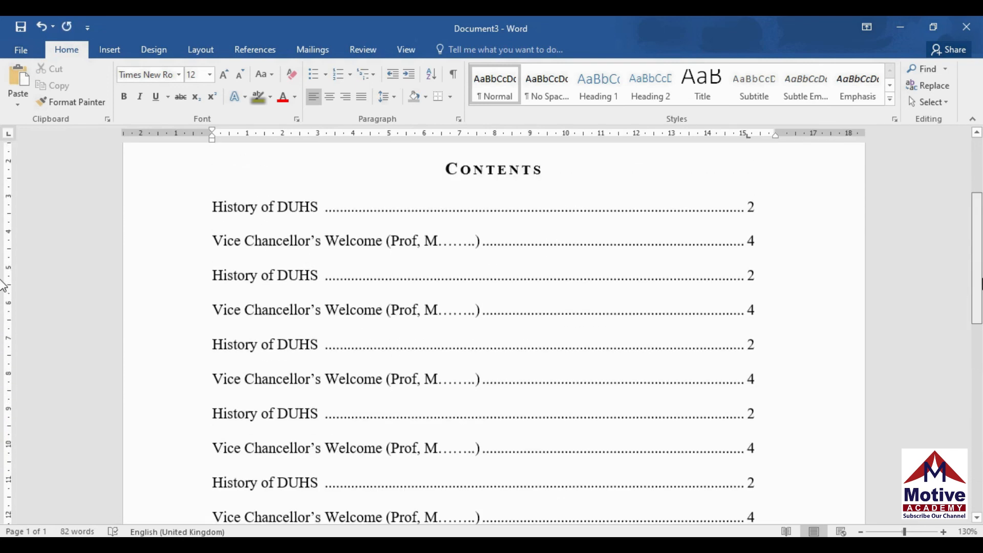
{"action": "scroll", "coordinate": [4, 338], "scroll_direction": "down", "scroll_amount": 10}
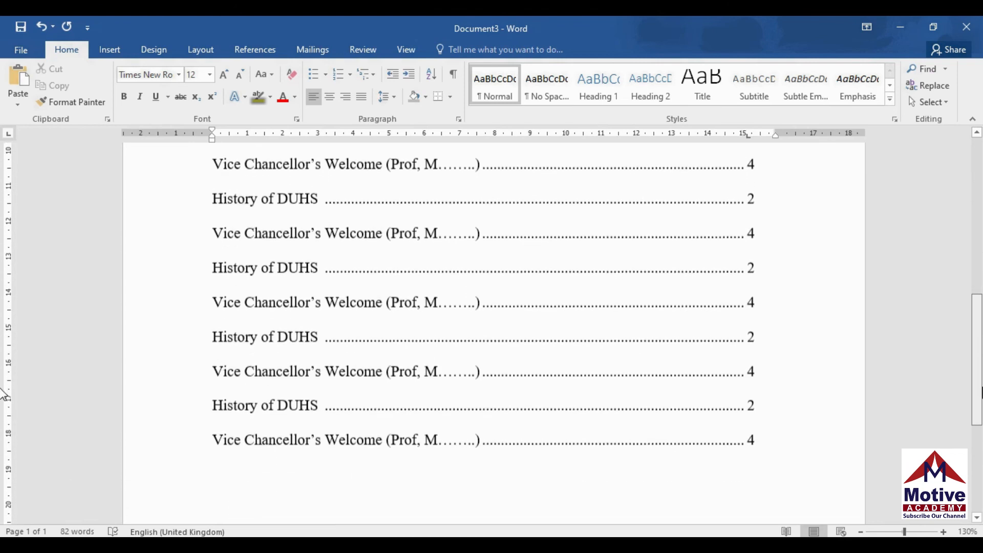
{"action": "scroll", "coordinate": [4, 441], "scroll_direction": "up", "scroll_amount": 4}
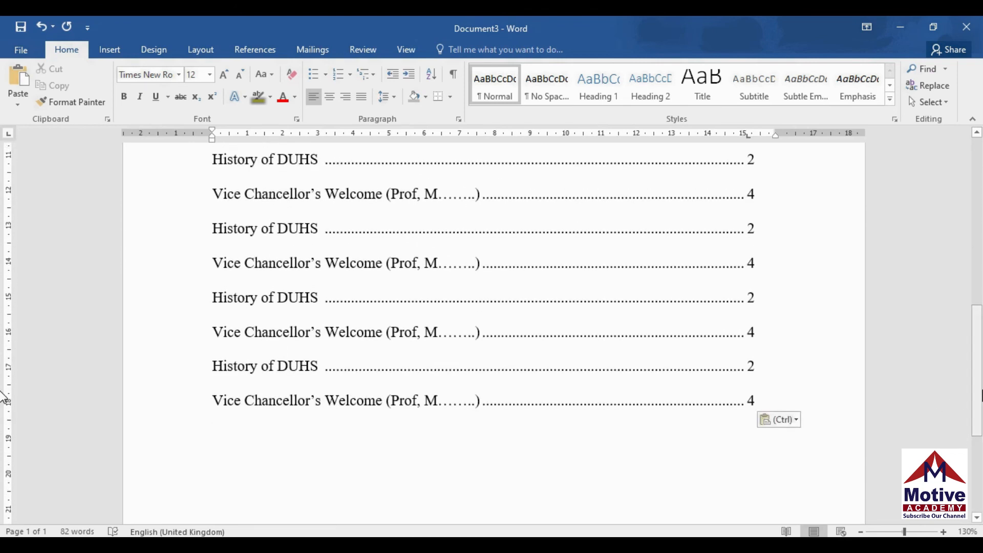
{"action": "key", "text": "ctrl+p"}
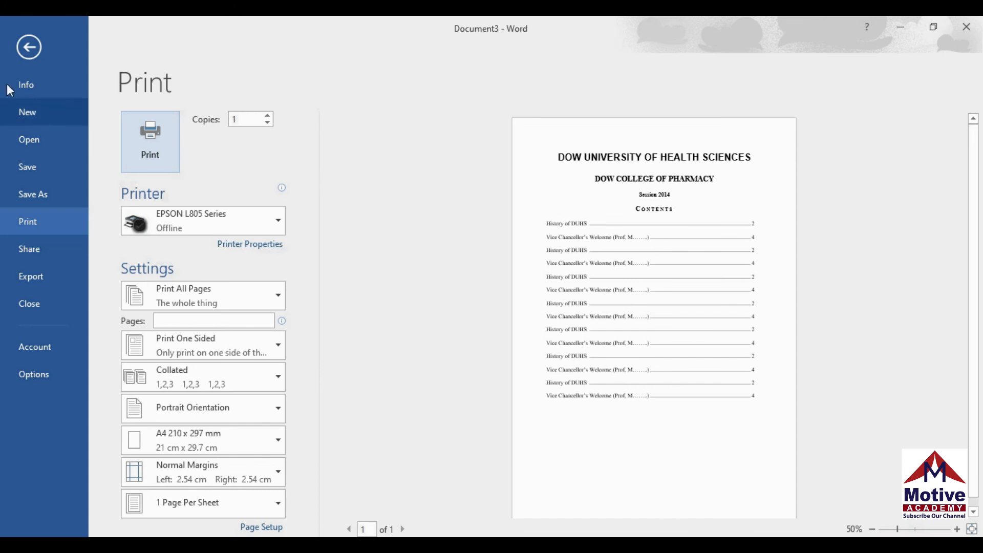
Leave the Print backstage view and scroll back to the top of the contents page
{"action": "left_click", "coordinate": [33, 54]}
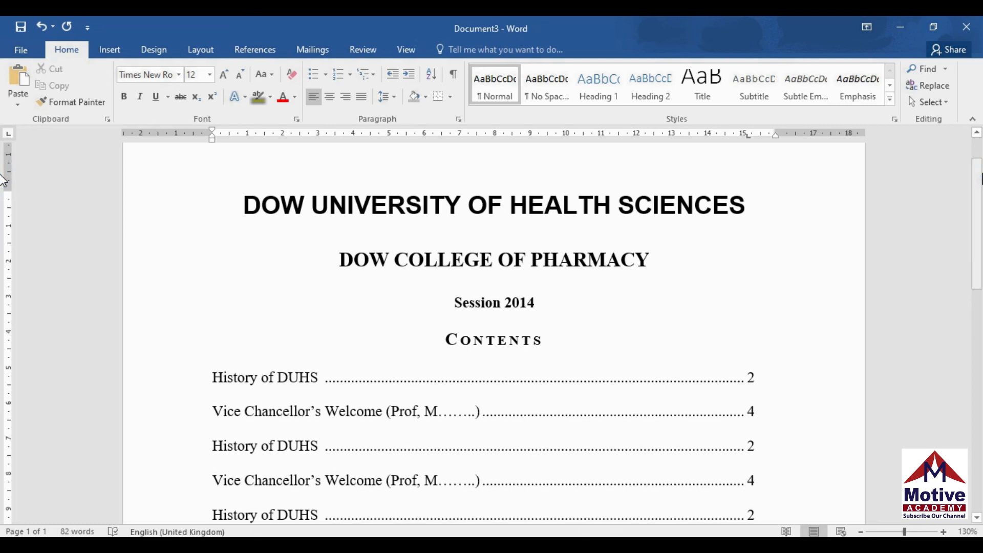
{"action": "scroll", "coordinate": [3, 194], "scroll_direction": "down", "scroll_amount": 3}
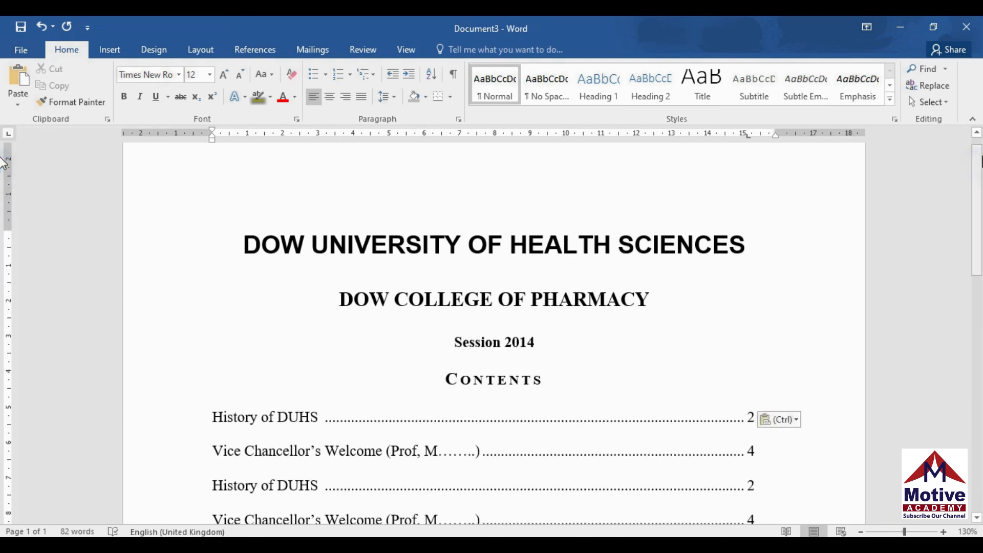
{"action": "scroll", "coordinate": [3, 205], "scroll_direction": "up", "scroll_amount": 4}
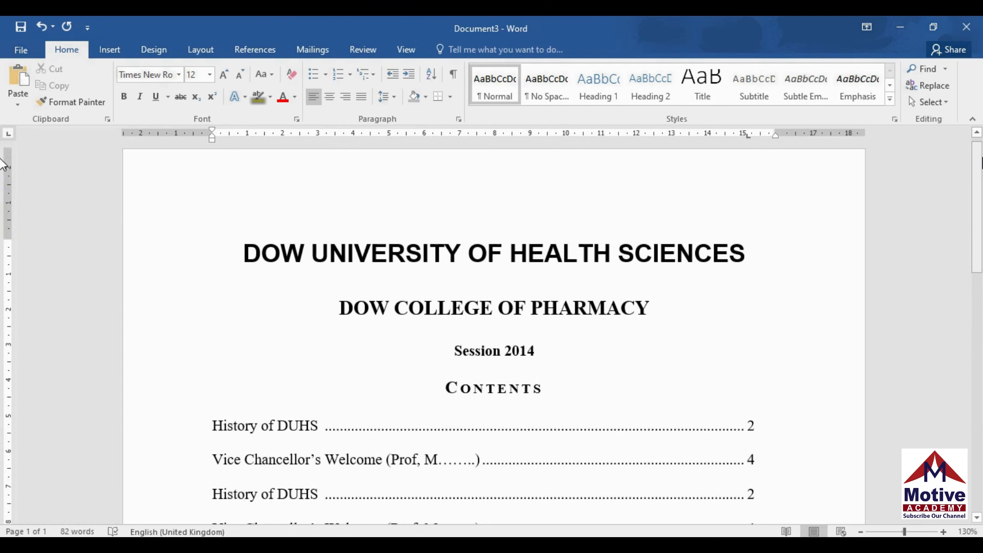
{"action": "left_click_drag", "start_coordinate": [981, 158], "coordinate": [982, 156]}
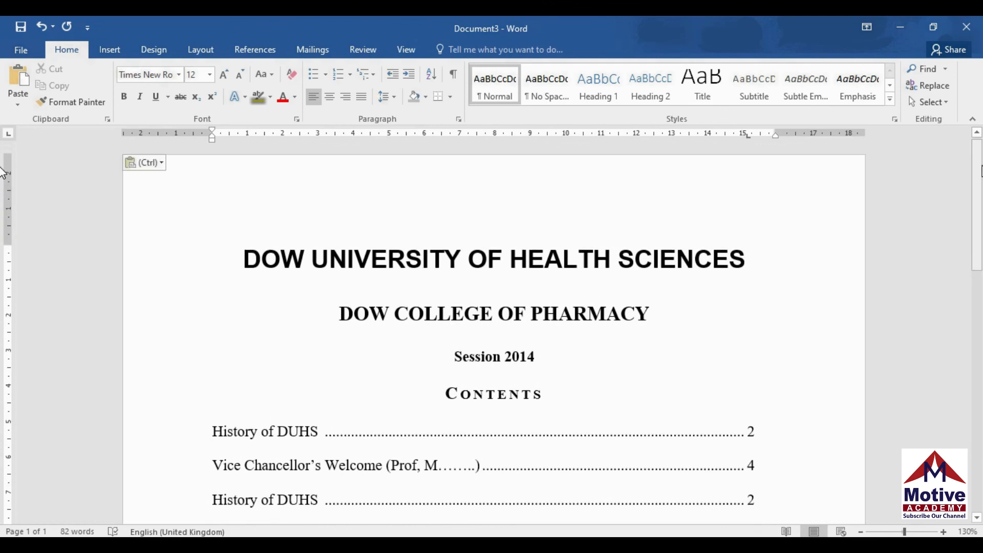